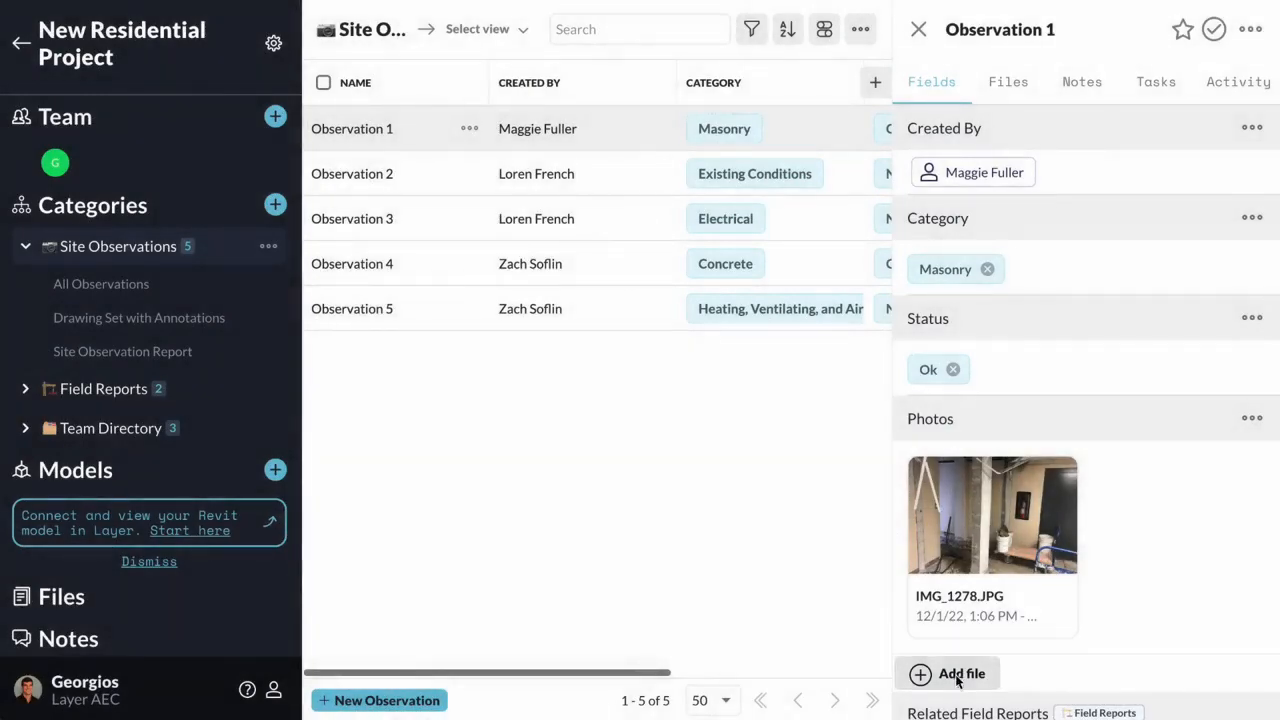
- Attach the file Berlin Bethehemkirchplatz.jpeg from the 360 Photos folder to Observation 1's photos
left_click(464, 160)
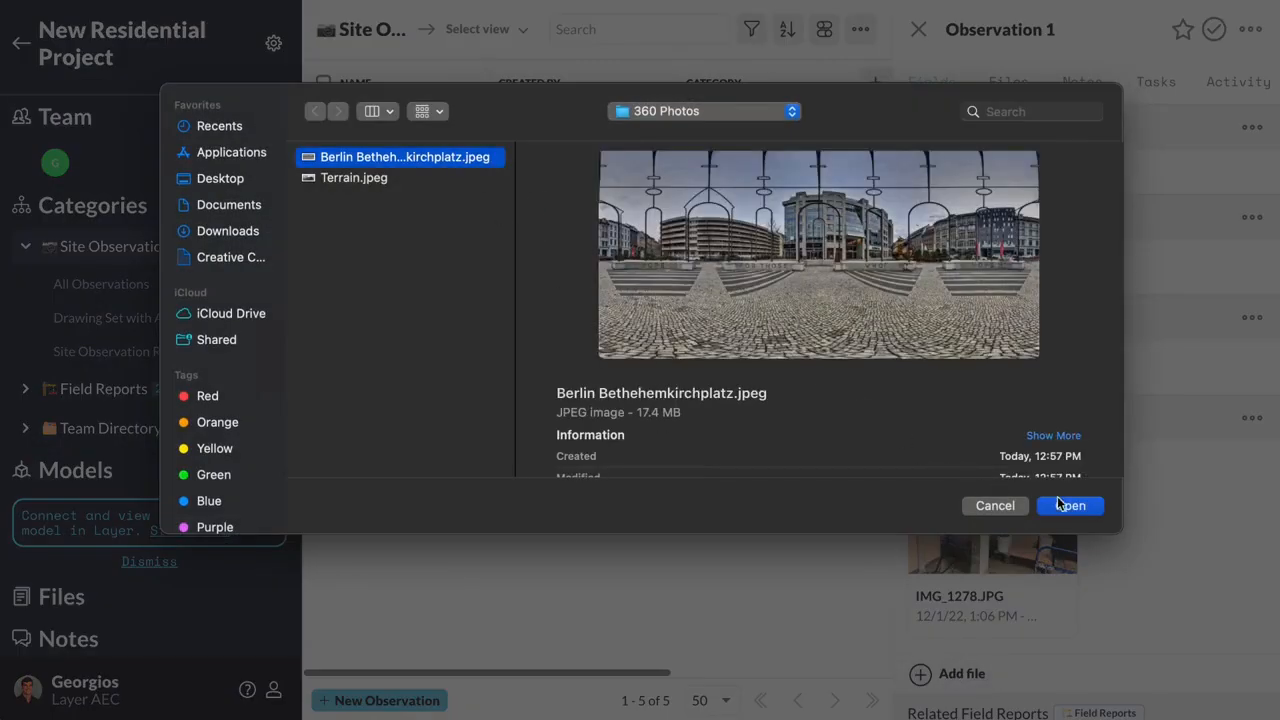
left_click(1075, 510)
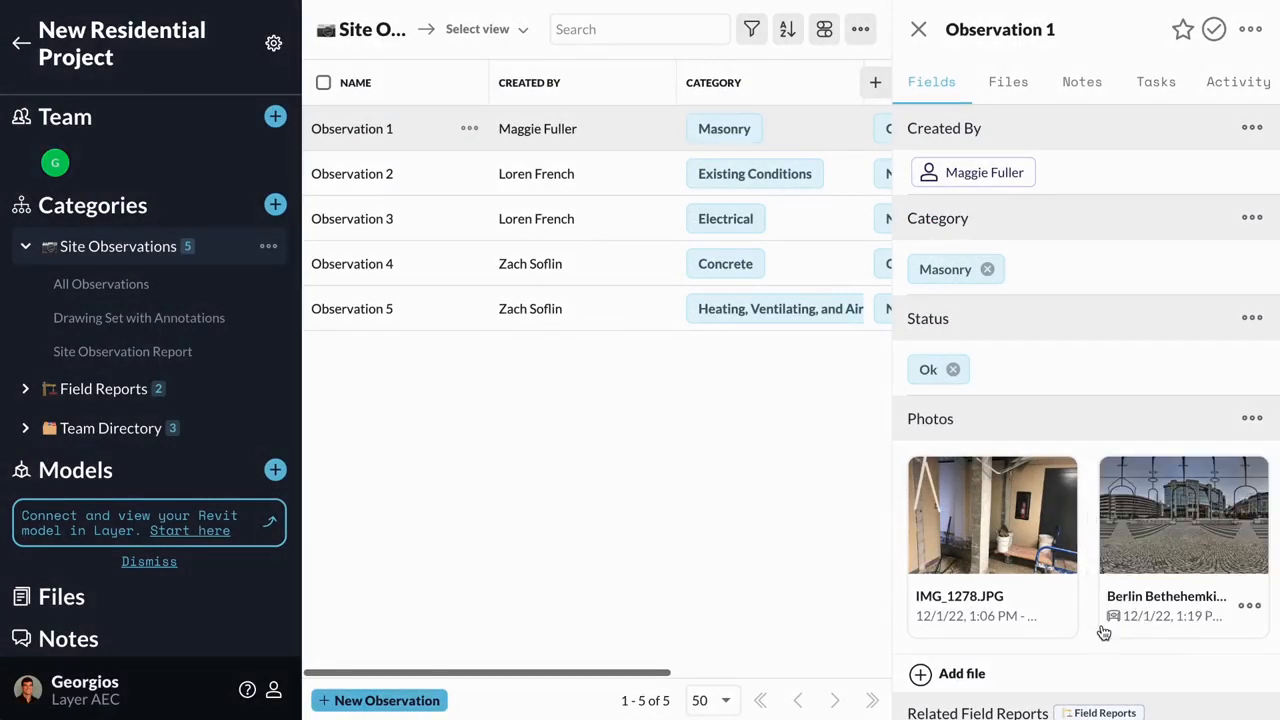
- View the attached Berlin Bethehemkirchplatz.jpeg in the 360 viewer, looking around the square and zooming out, and close it
left_click(1168, 537)
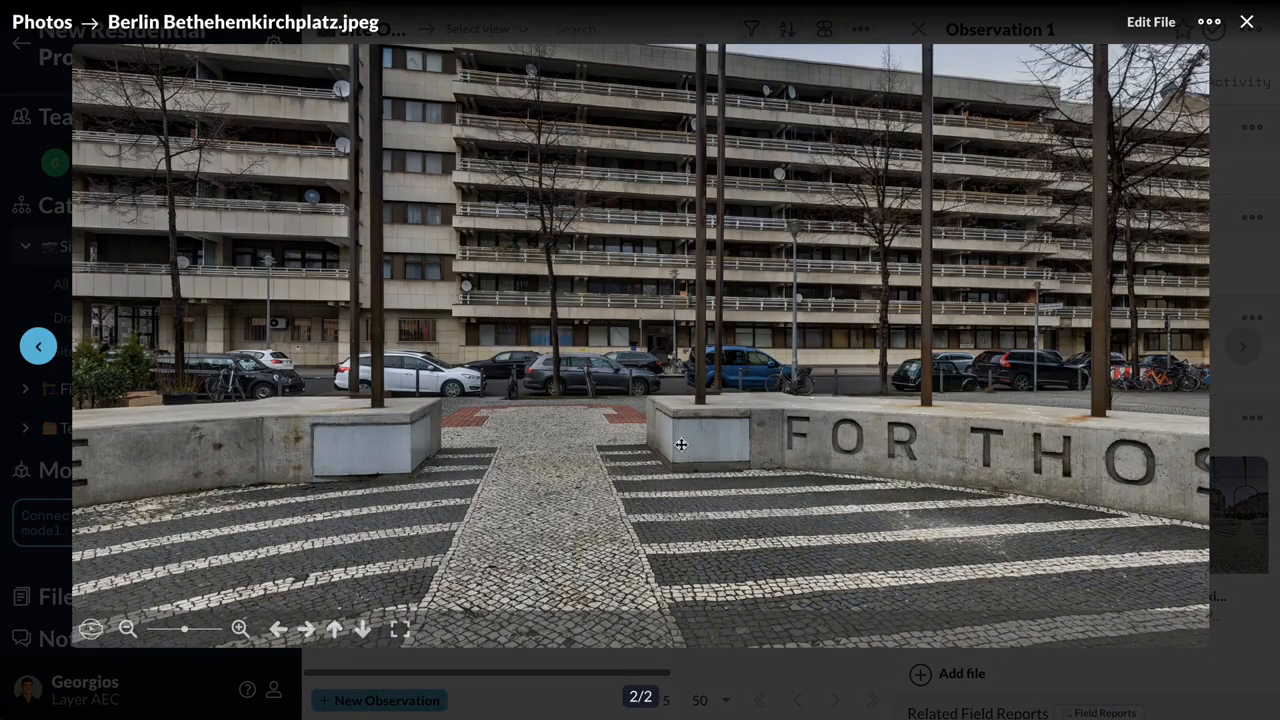
left_click_drag(680, 443, 894, 443)
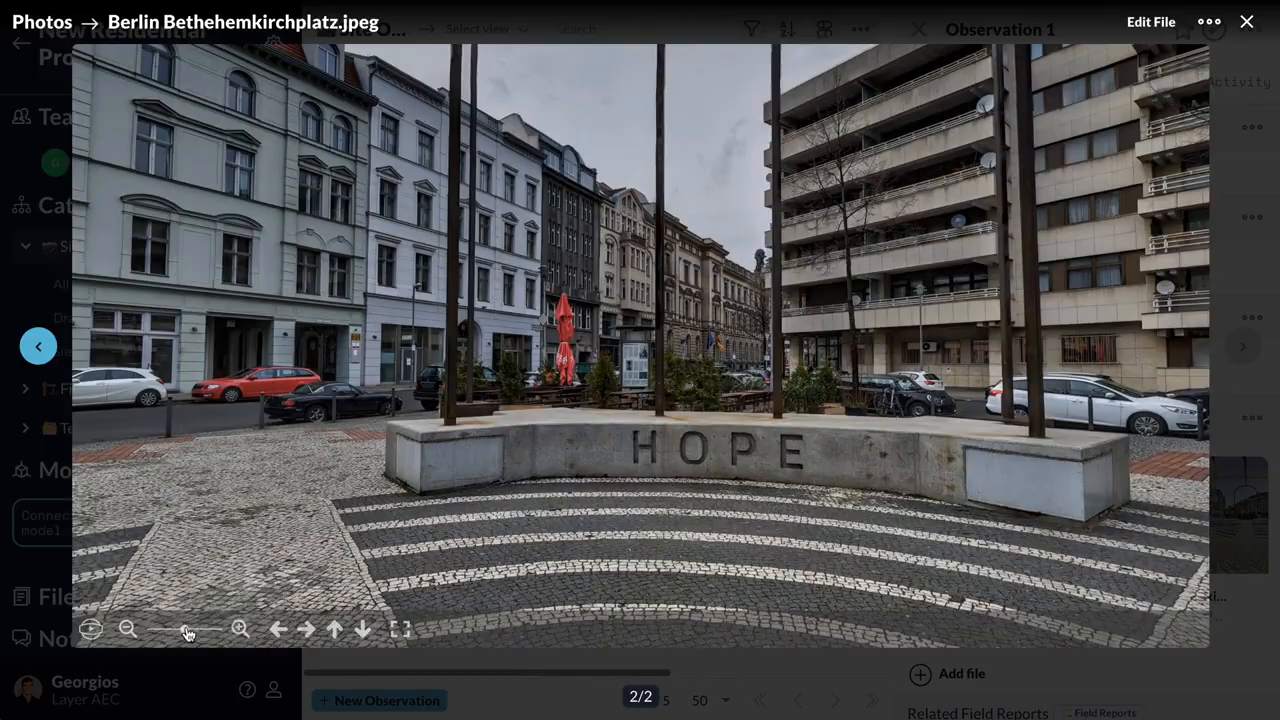
left_click_drag(187, 632, 159, 632)
left_click_drag(656, 455, 309, 452)
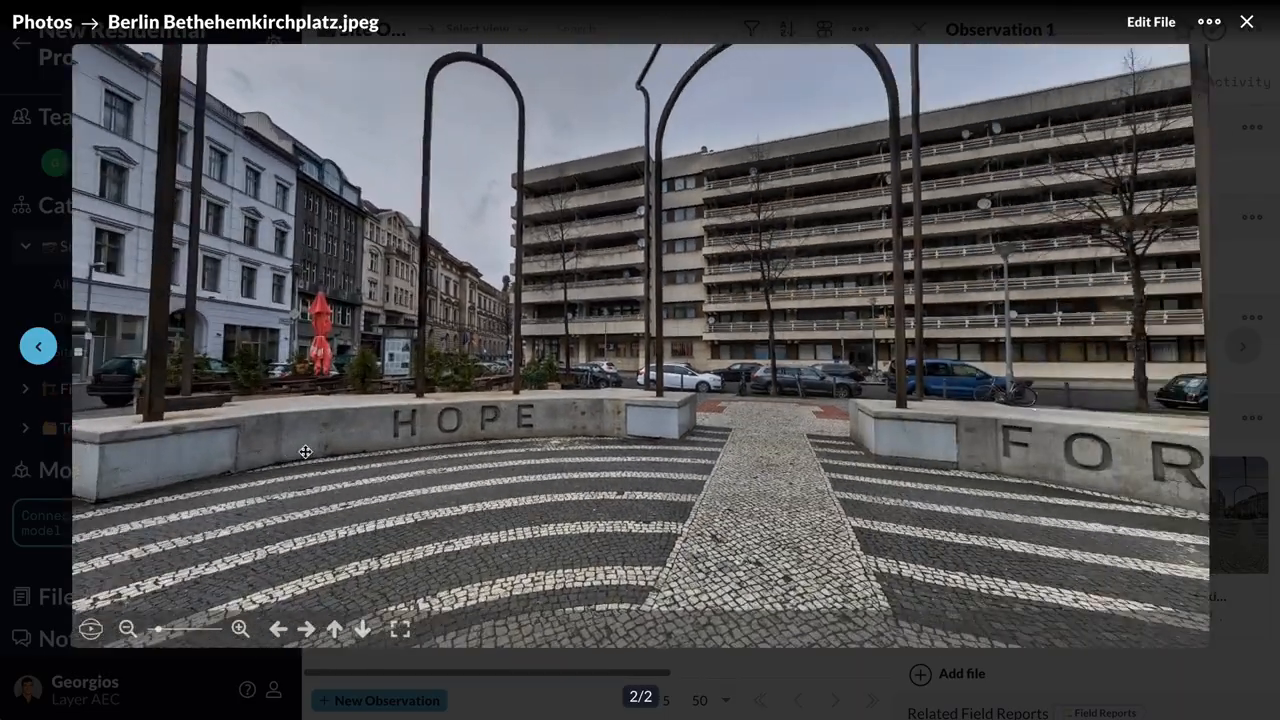
left_click(309, 630)
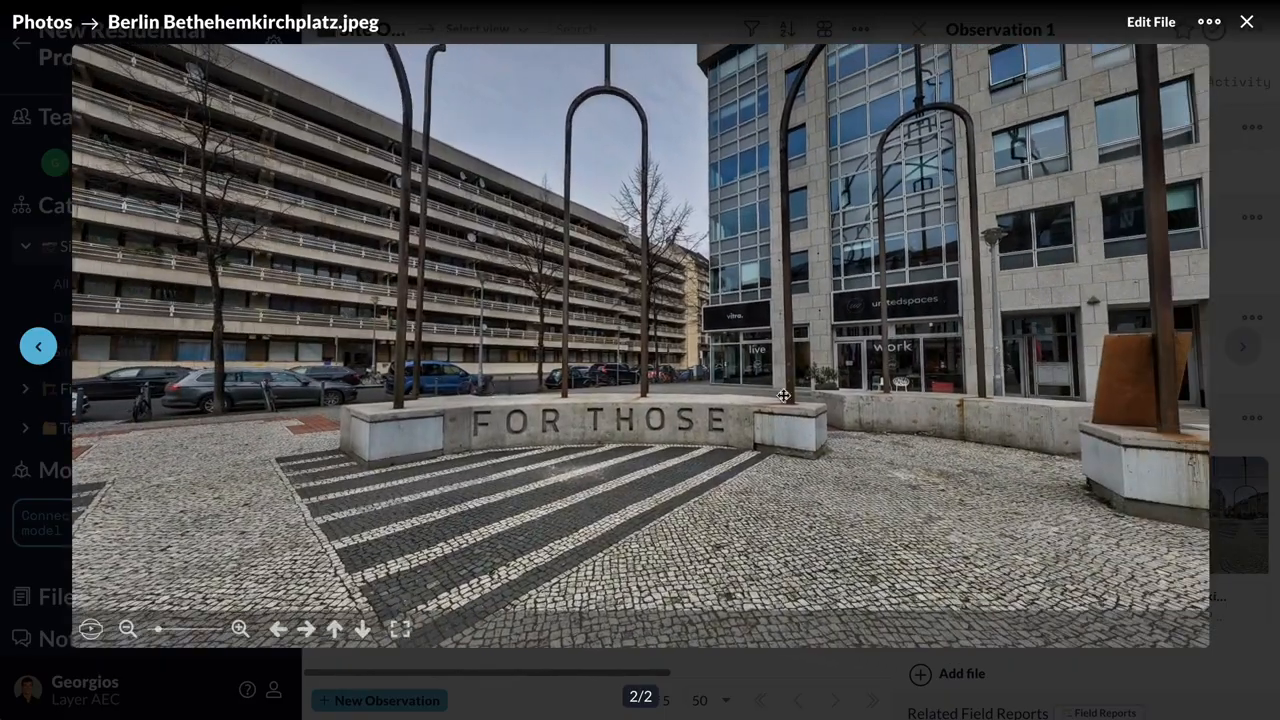
left_click(1248, 22)
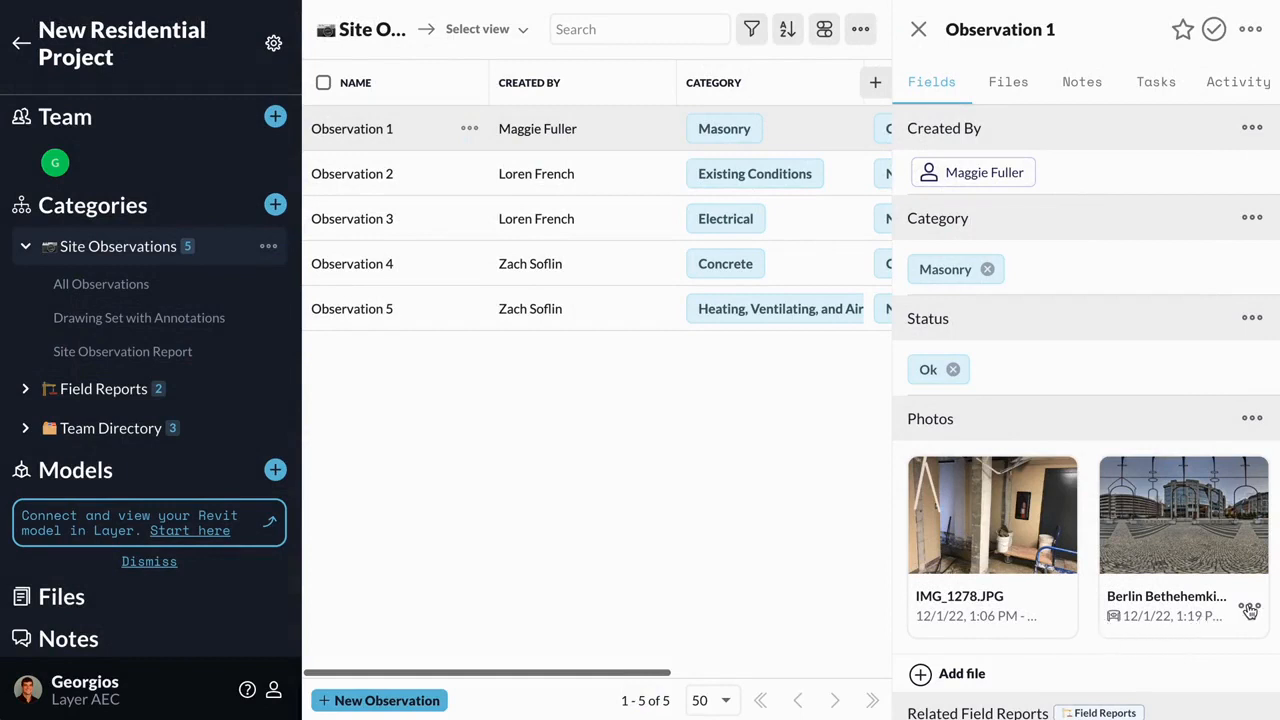
- Disable the 360 viewer for the Berlin Bethehemkirchplatz.jpeg photo and enable it again
left_click(1250, 610)
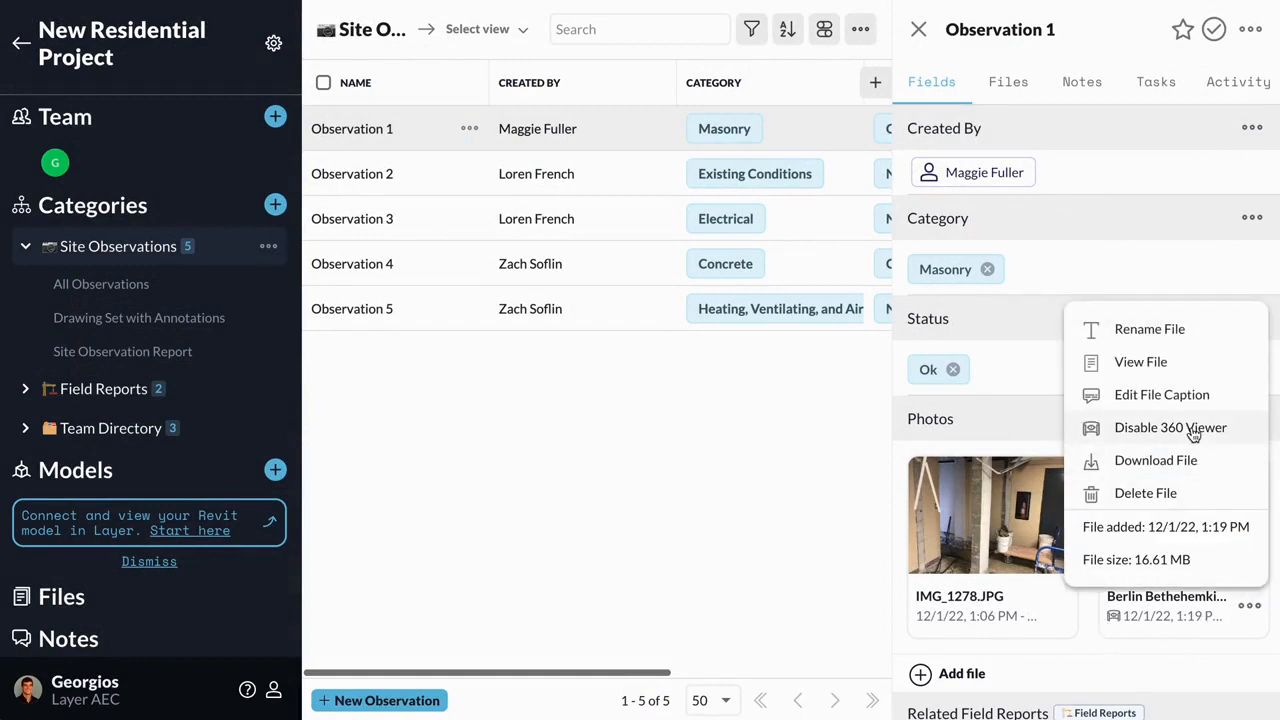
left_click(1191, 427)
left_click(1249, 606)
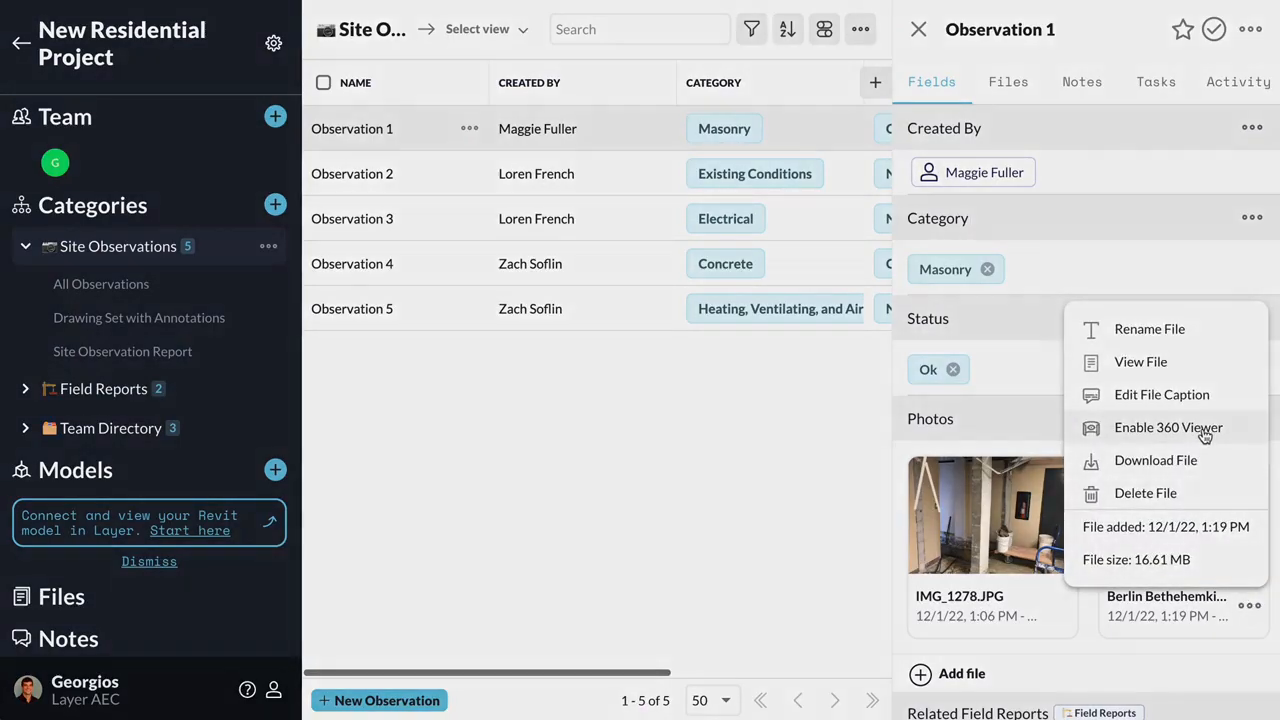
left_click(1202, 427)
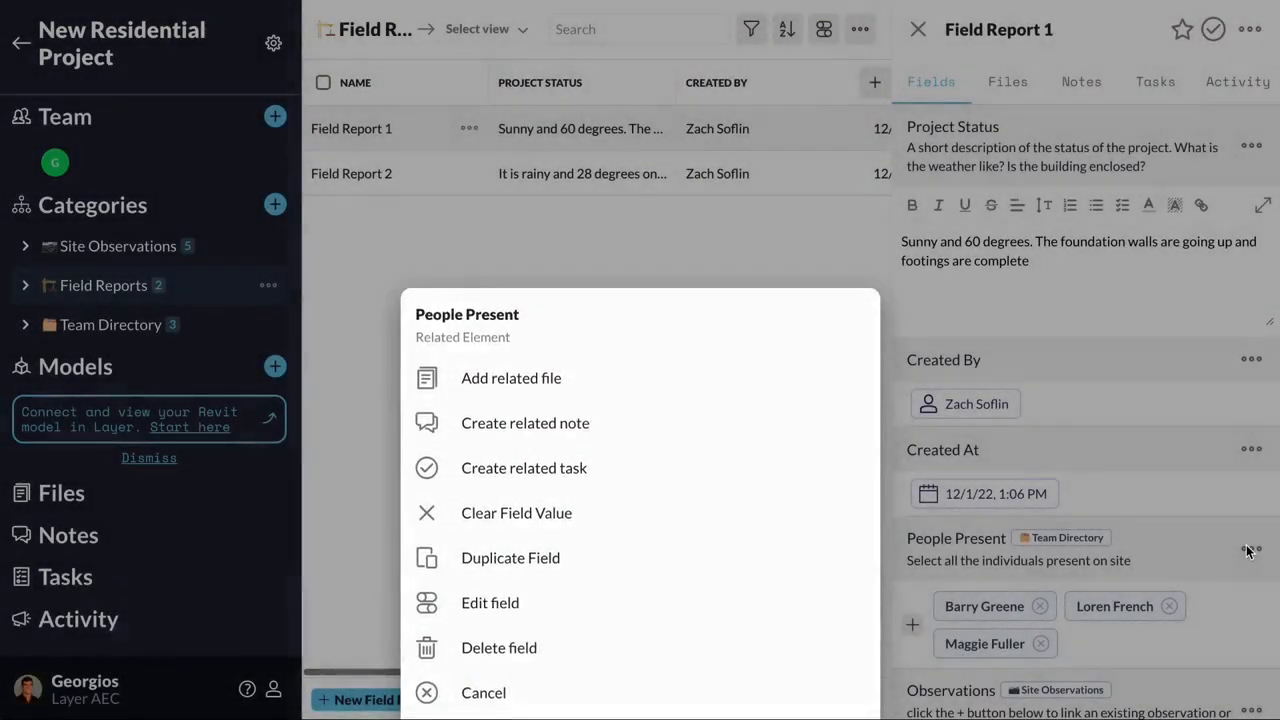
- Look over the People Present field's actions and its selectable Team Directory entries in Field Report 1
left_click(1248, 551)
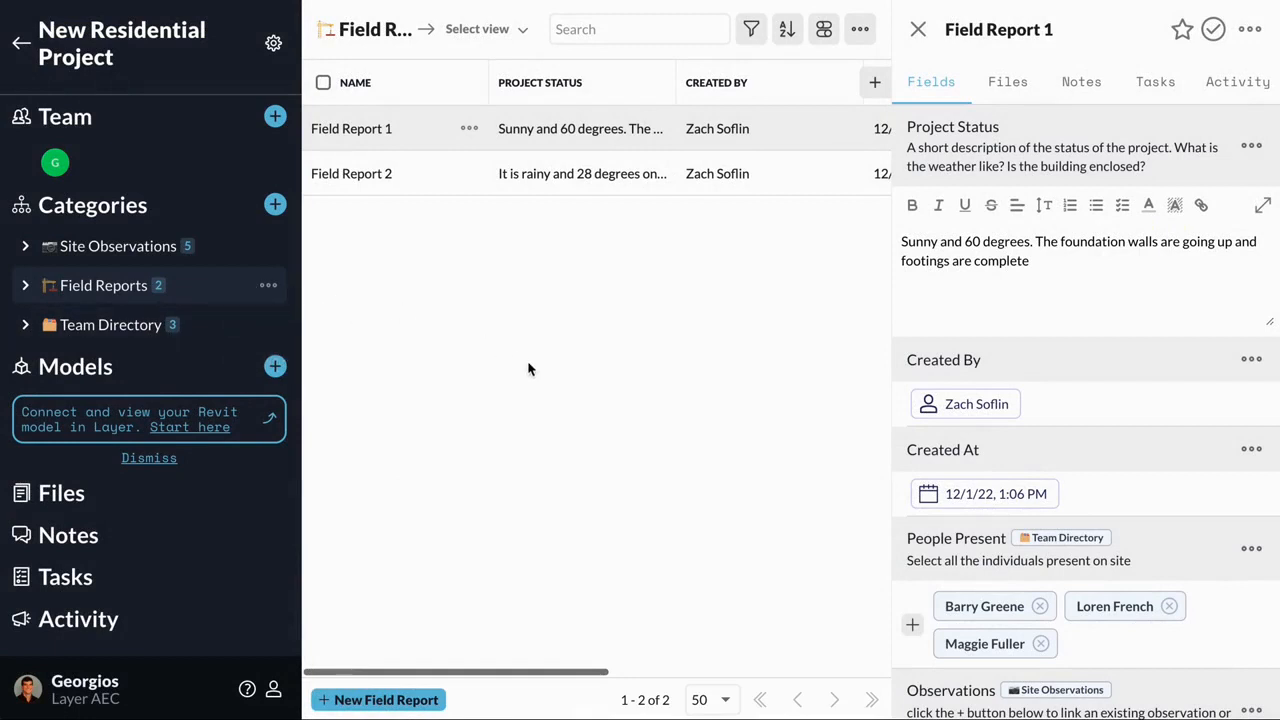
left_click(909, 627)
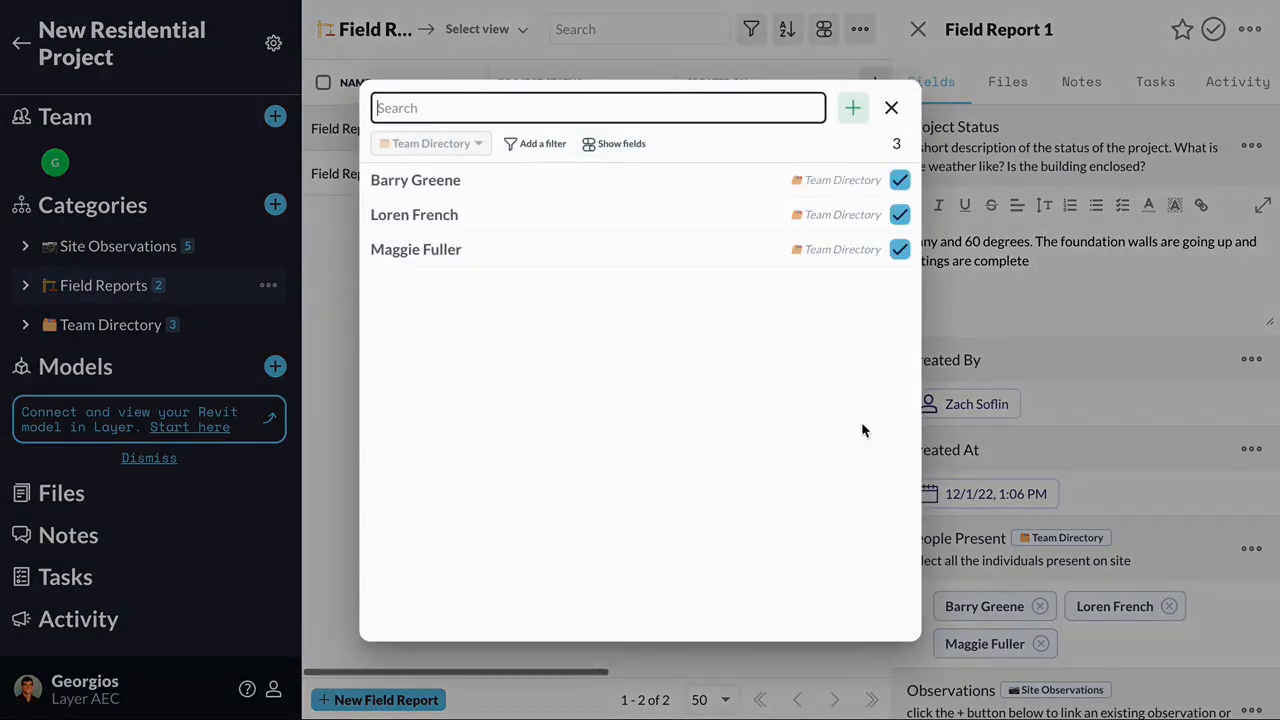
left_click(892, 108)
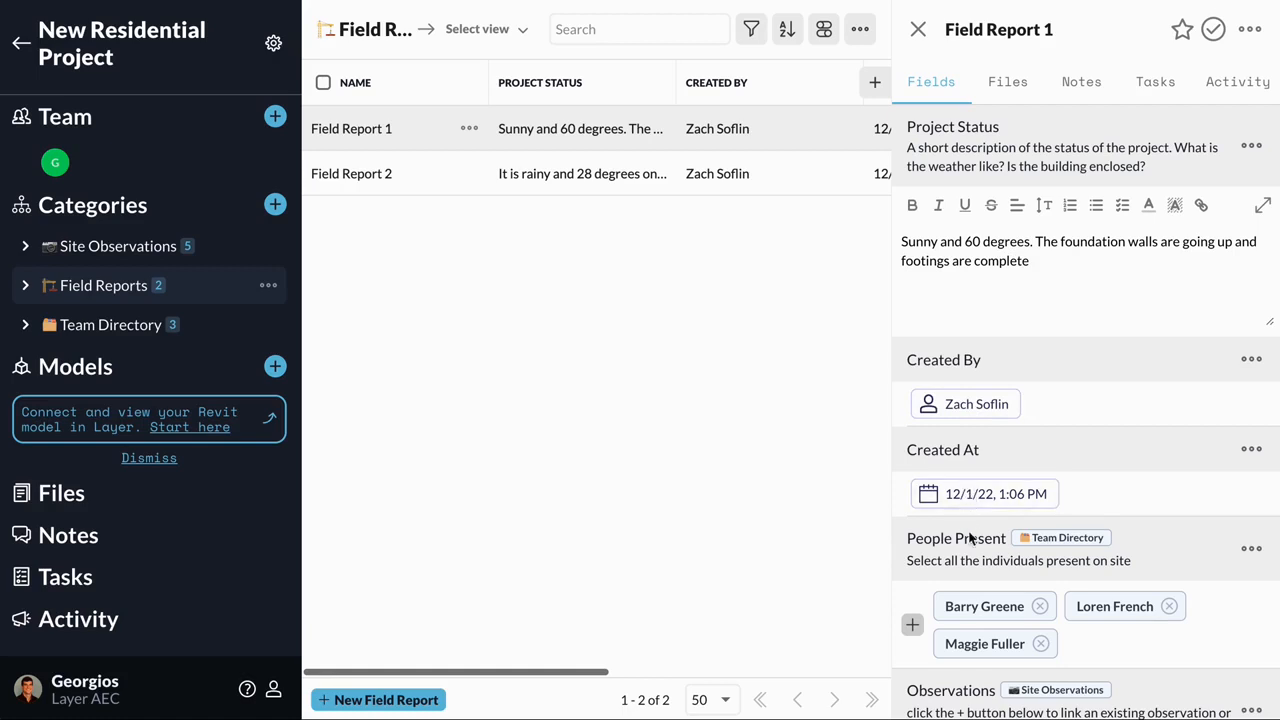
- Review the contact details of the first person listed under People Present and return to Field Report 1
left_click(977, 609)
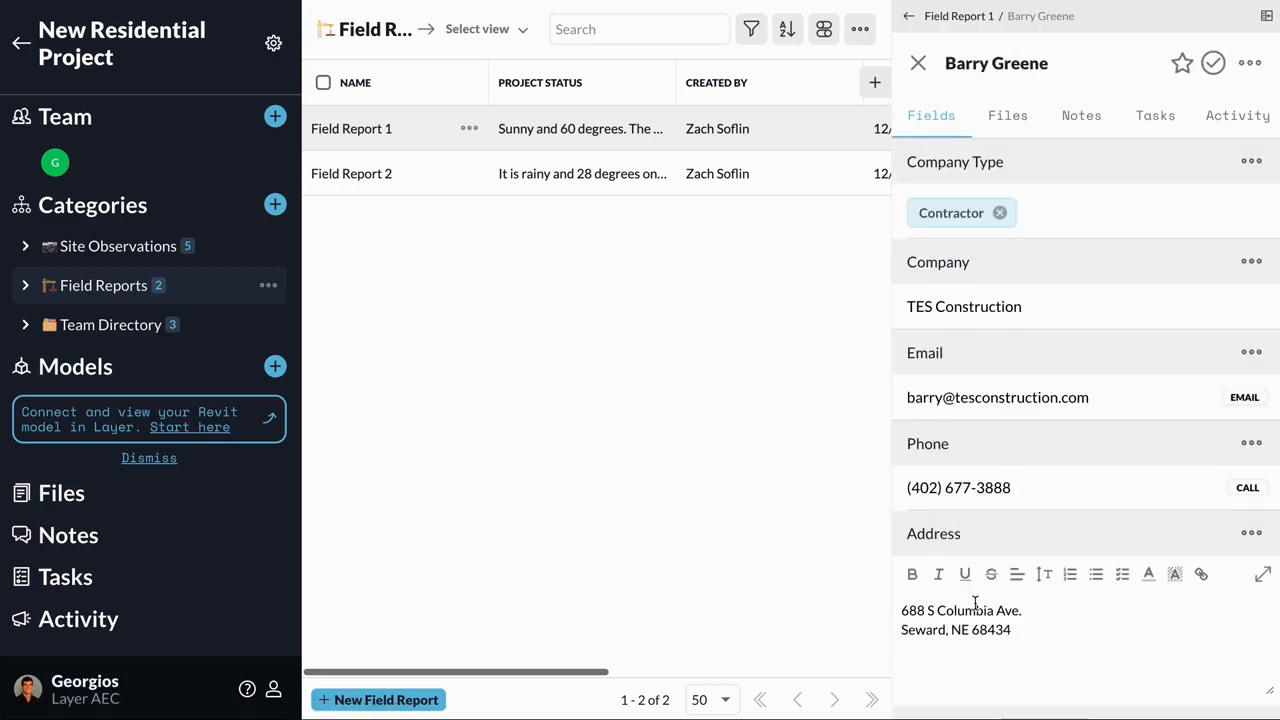
scroll(975, 603, "down", 2)
scroll(975, 603, "up", 1)
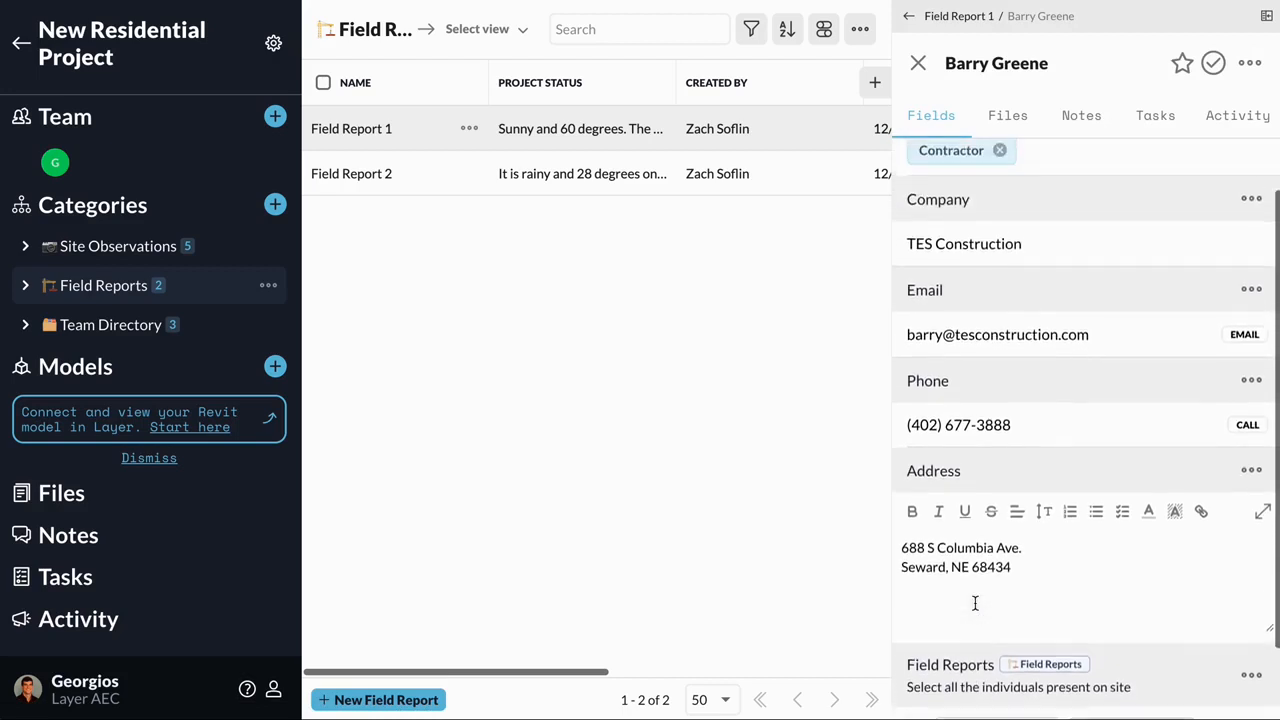
scroll(975, 603, "up", 1)
scroll(975, 603, "down", 1)
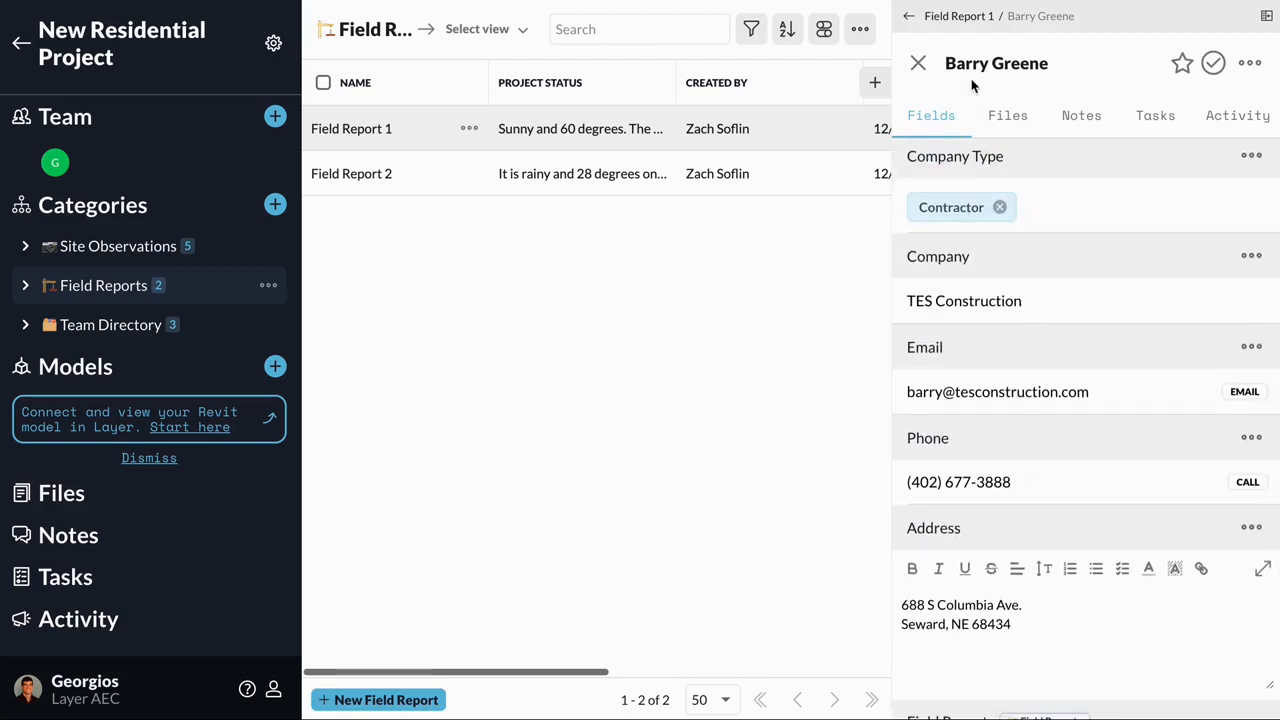
left_click(960, 17)
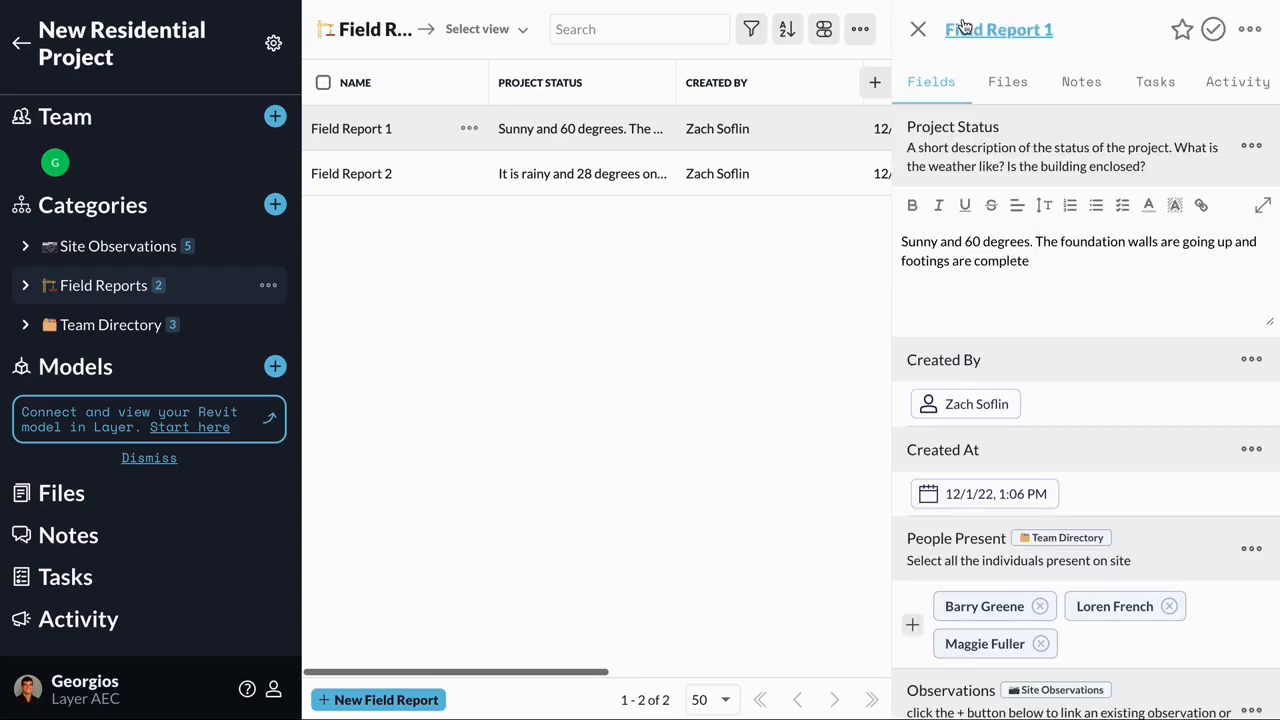
scroll(951, 191, "down", 3)
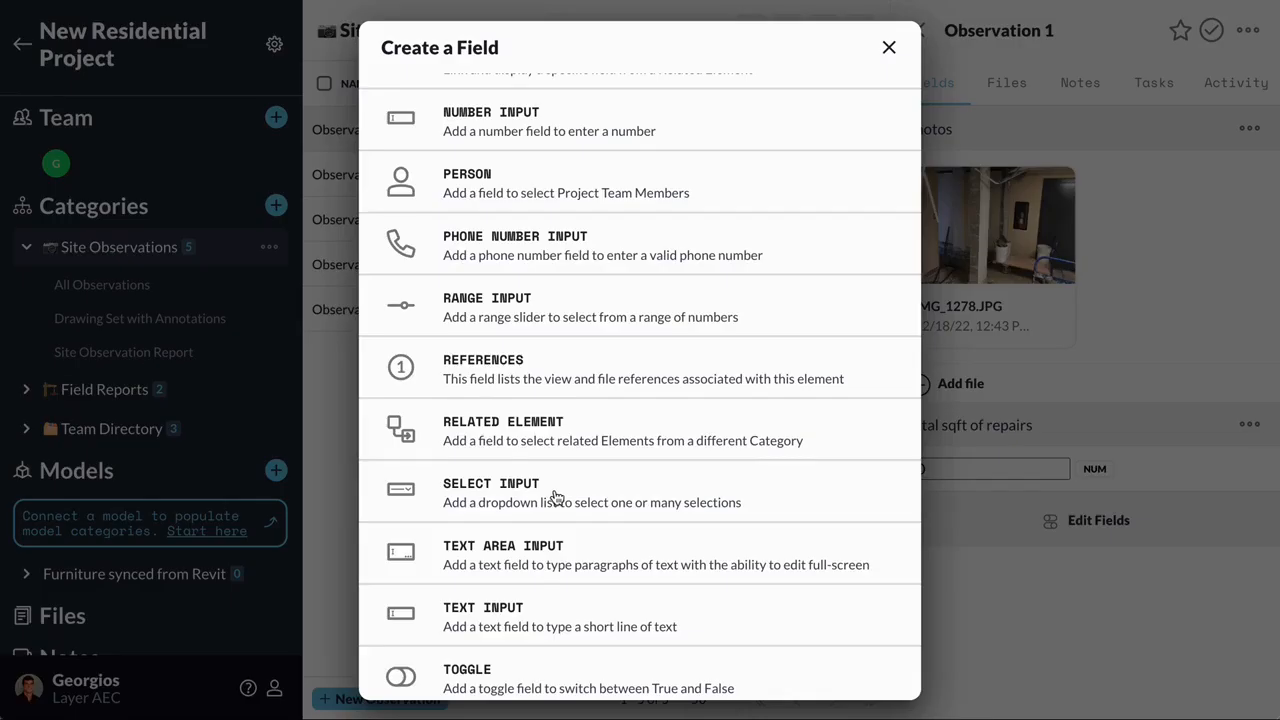
- Set up a new Select Input field named Material with Concrete as its first option
left_click(556, 497)
type("Material")
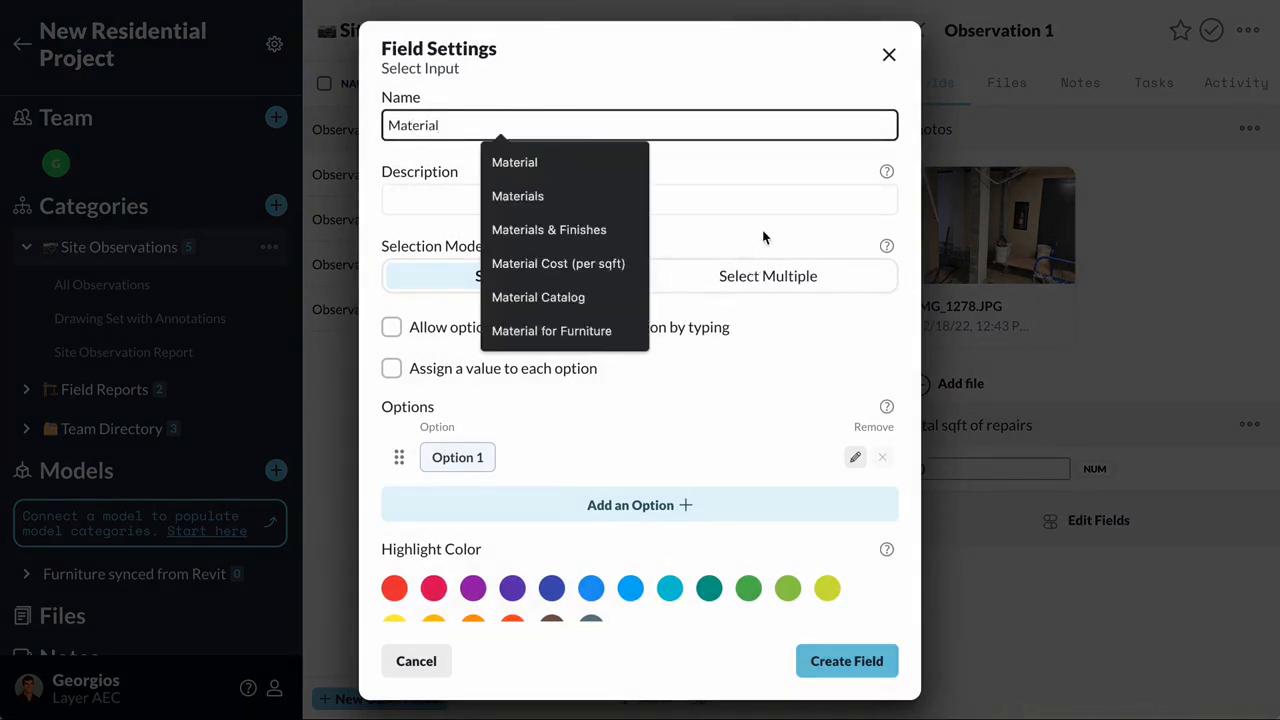
left_click(752, 246)
left_click(458, 457)
type("Concrete")
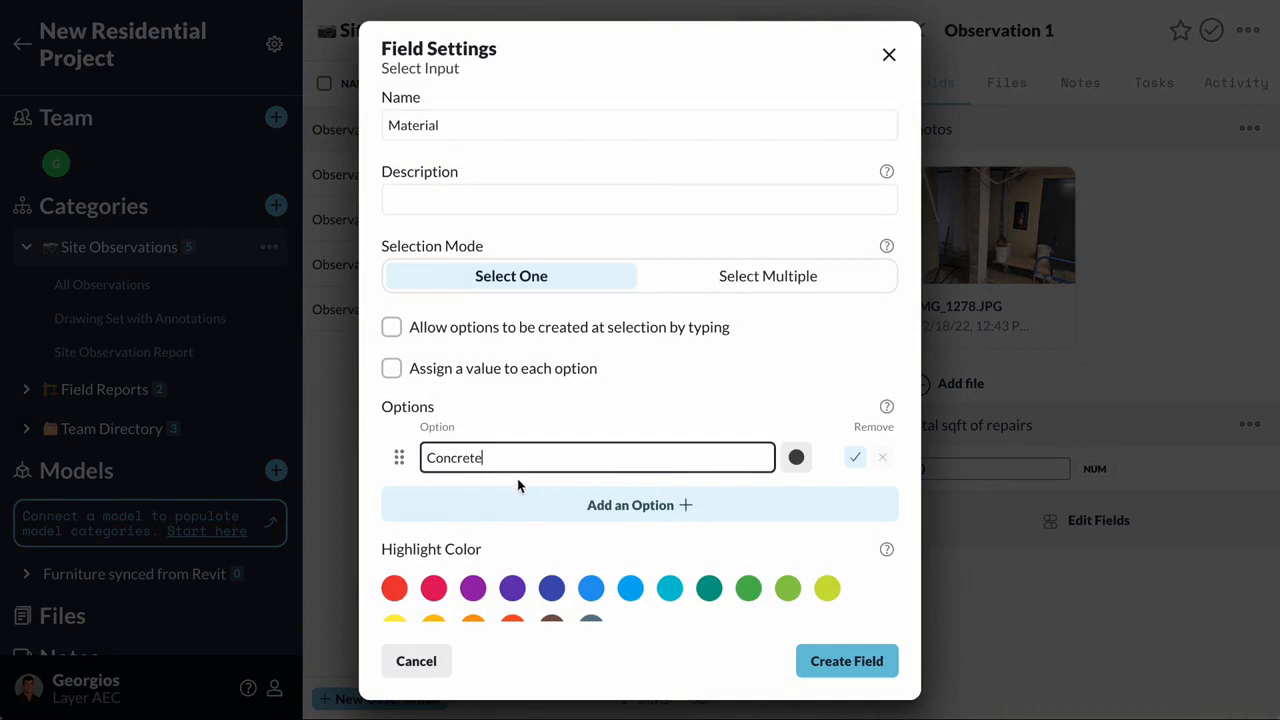
- Add the options Tile in green, Granite, and Marble to the Material field
left_click(580, 502)
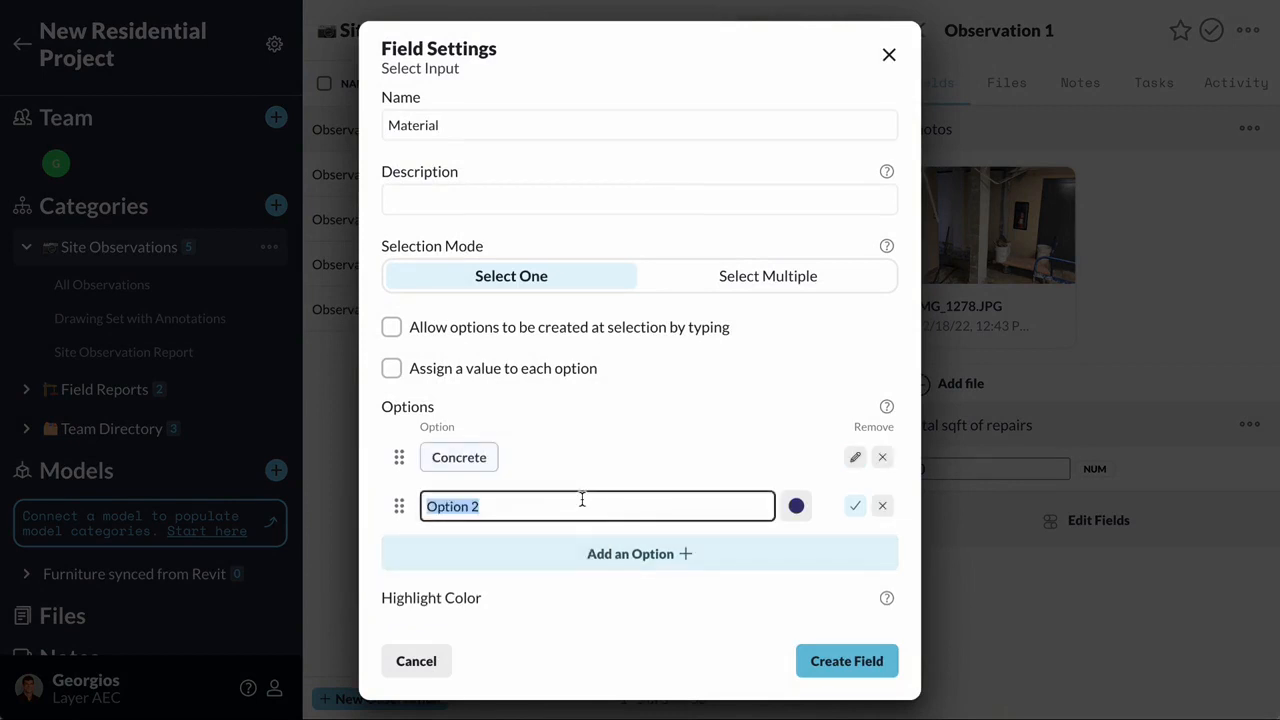
type("Tile")
left_click(796, 506)
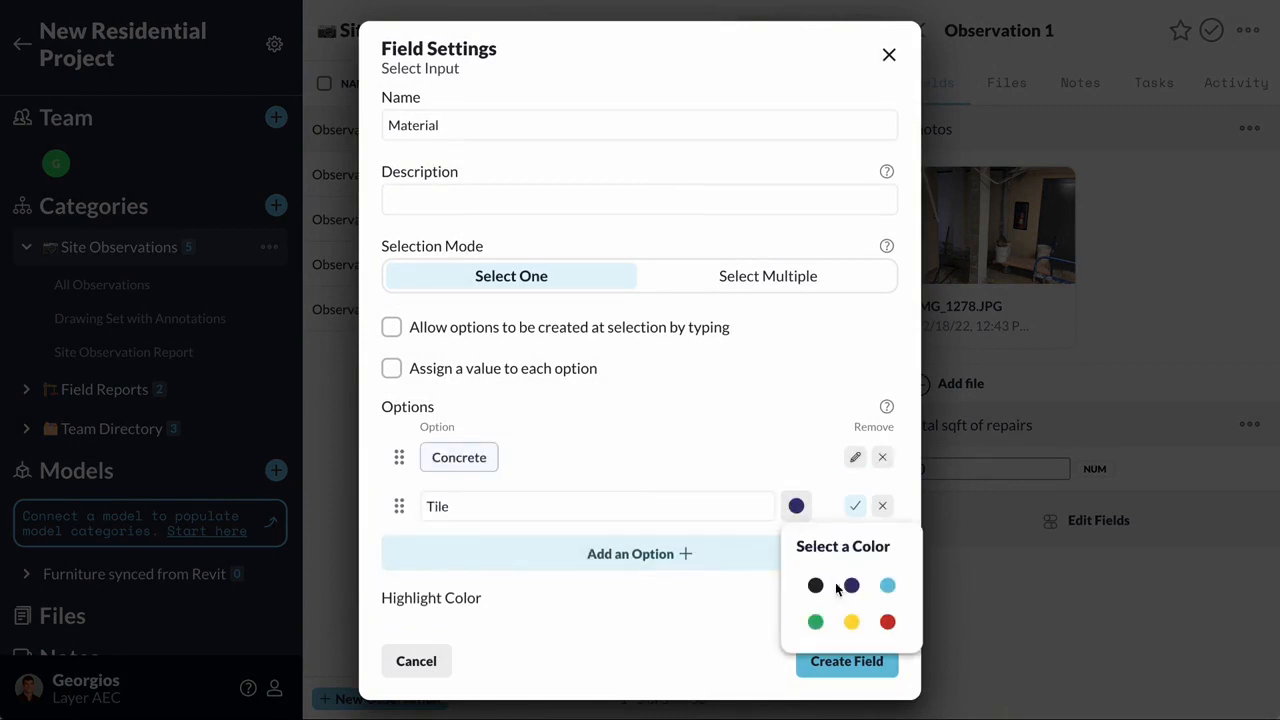
left_click(810, 620)
left_click(643, 552)
type("Granite")
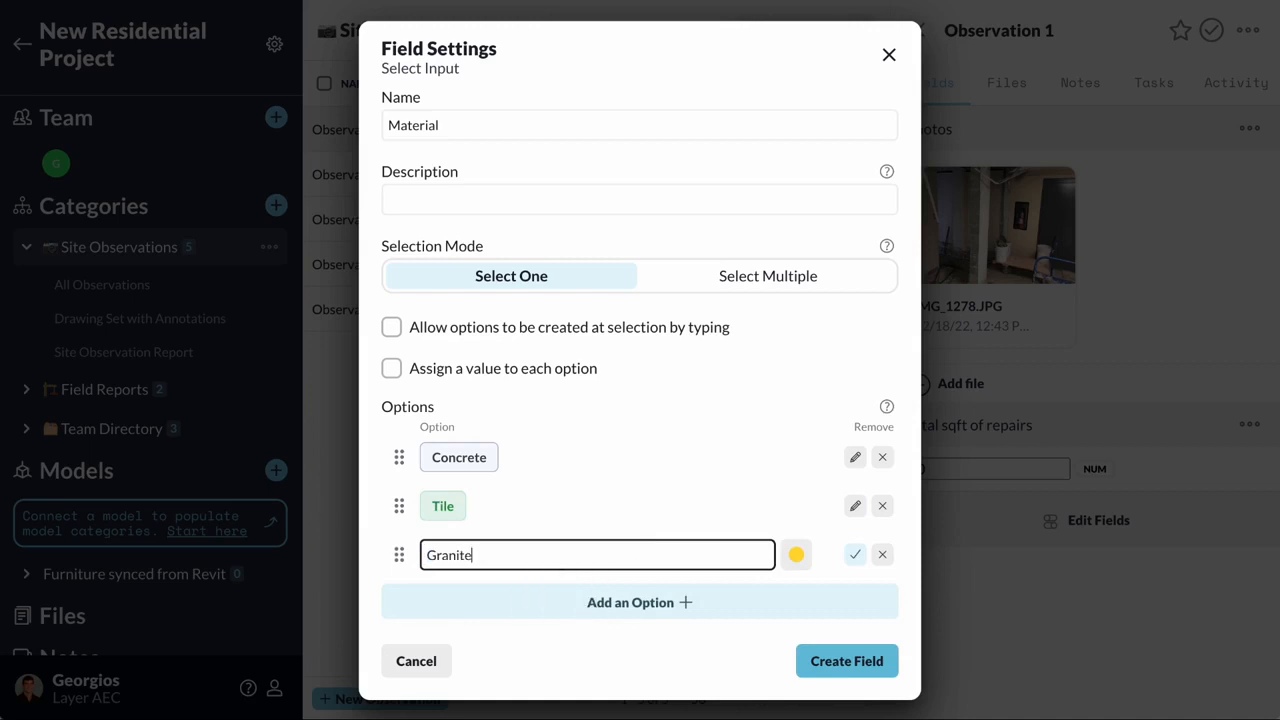
left_click(649, 603)
type("Marble")
left_click(854, 603)
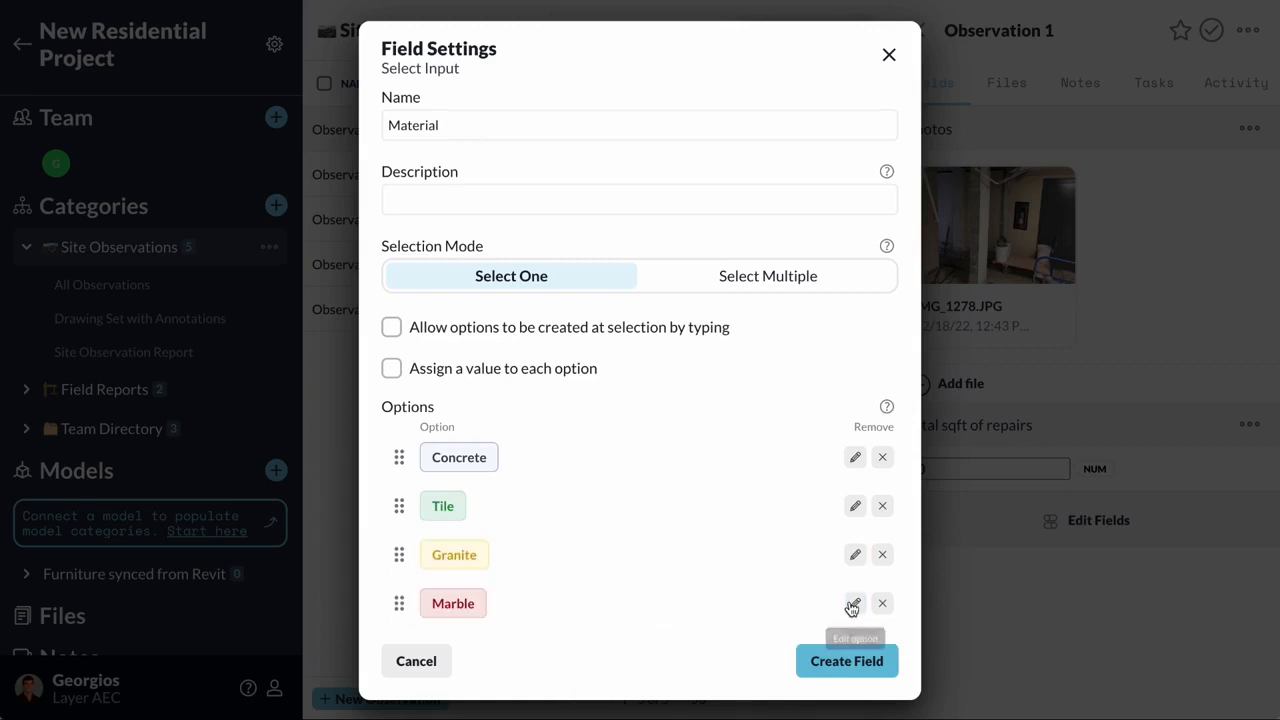
- Move Granite to the start of the options and create the Material field with option creation by typing allowed
left_click_drag(408, 556, 396, 517)
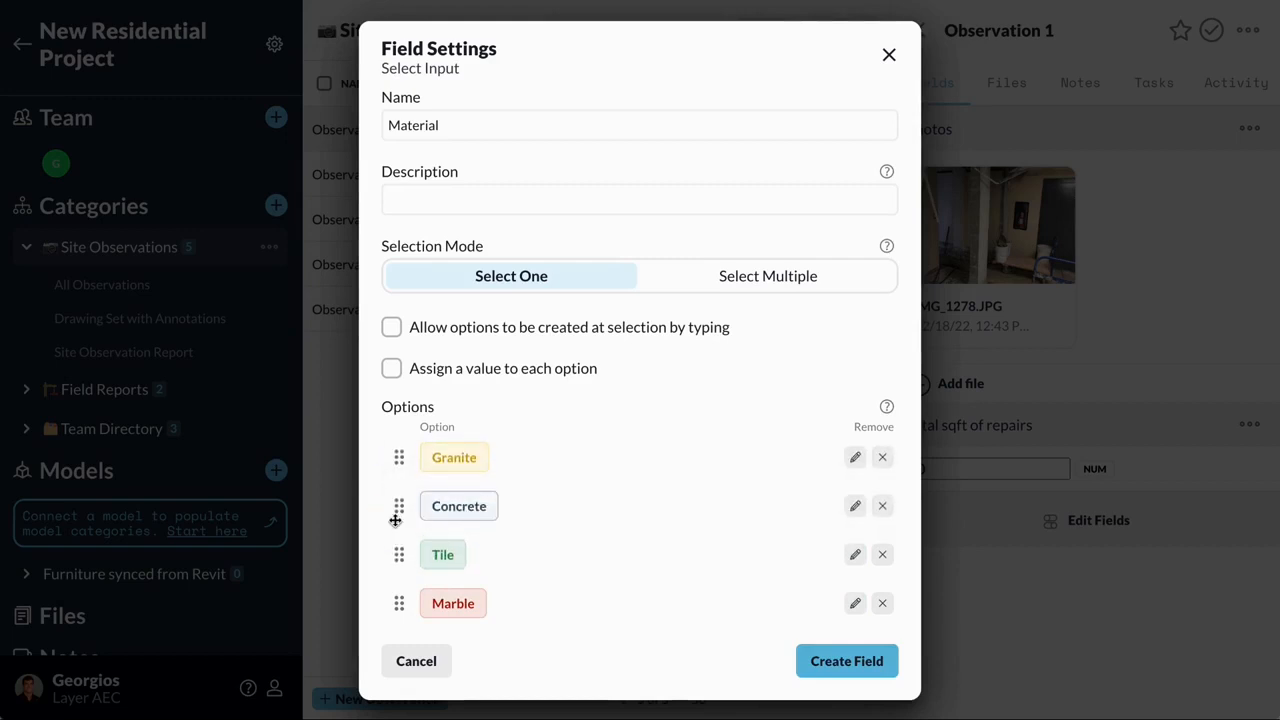
left_click(394, 323)
left_click(818, 665)
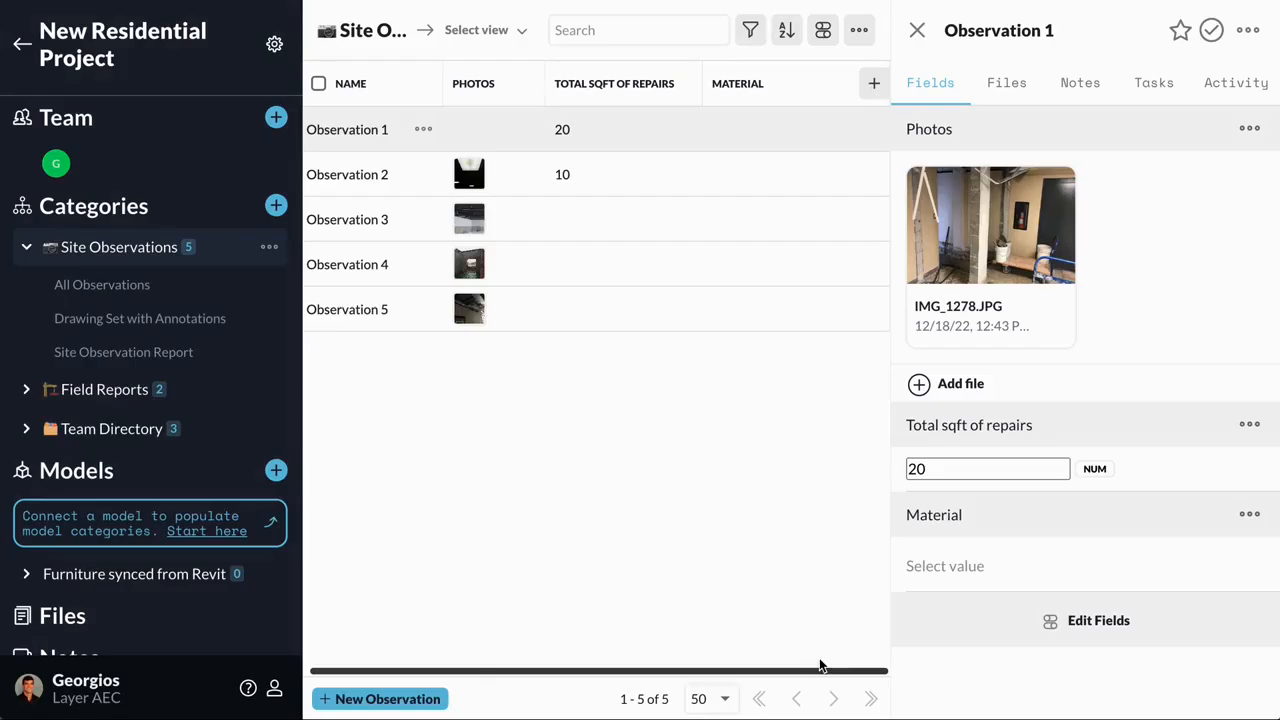
- Set Observation 1's Material to a newly created option, Carpet
left_click(974, 565)
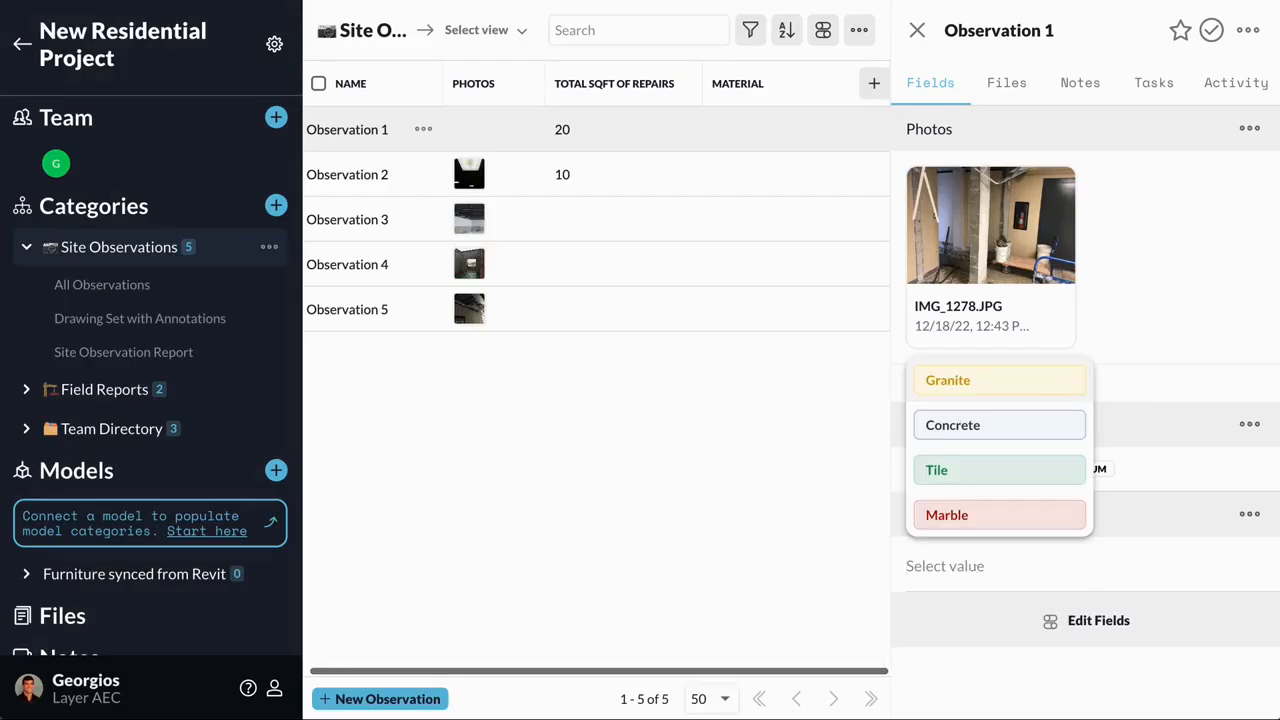
type("Carpet")
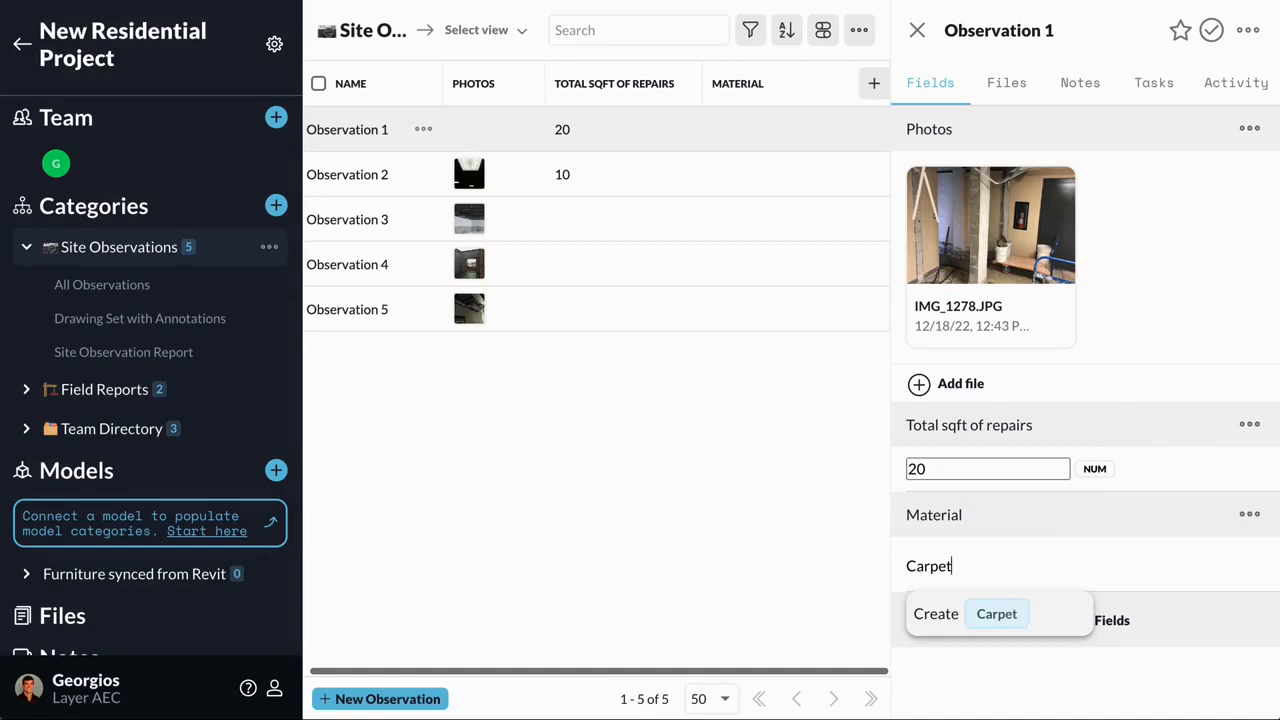
key("Return")
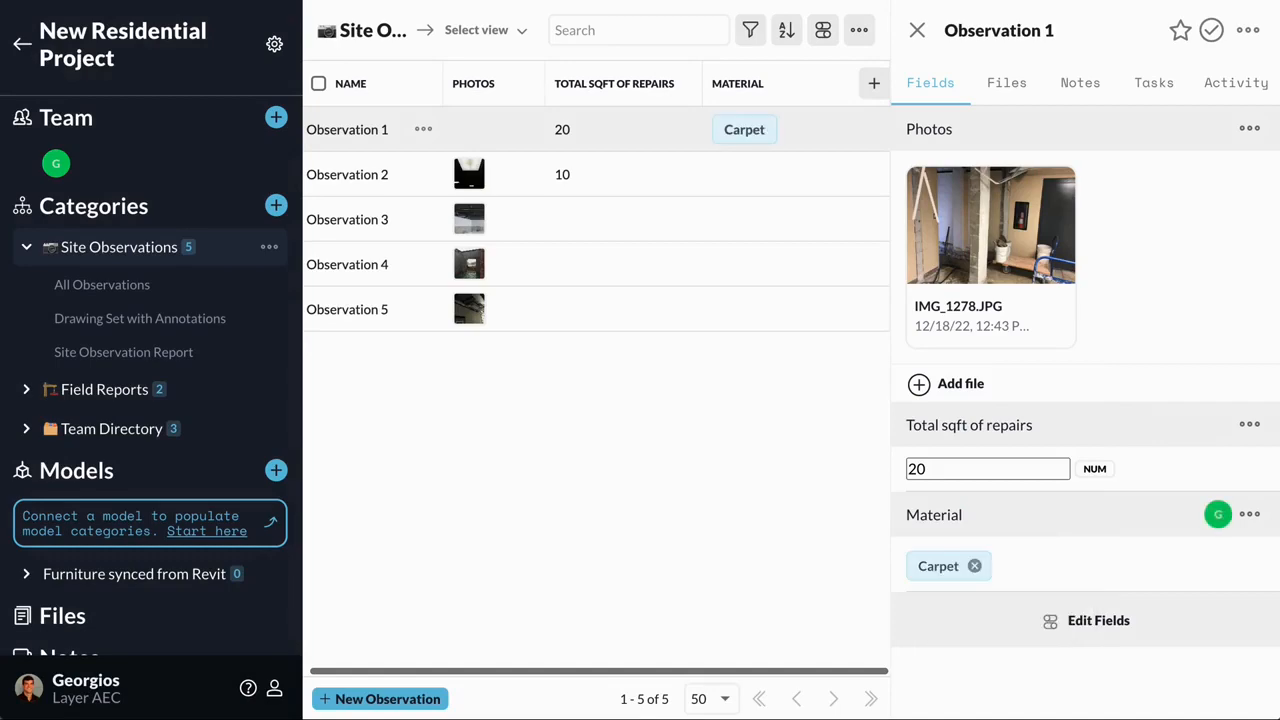
- Edit the Material field's settings and rename it to Material Cost (per sqft)
left_click(1250, 514)
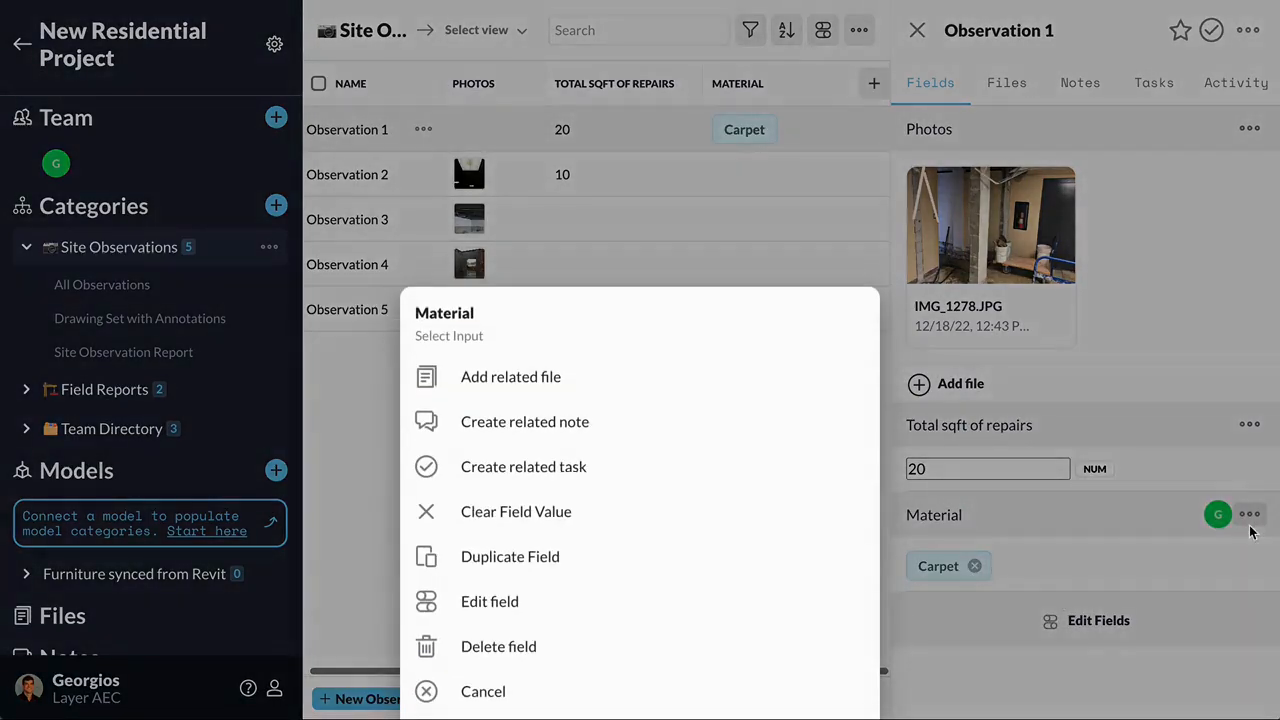
left_click(636, 608)
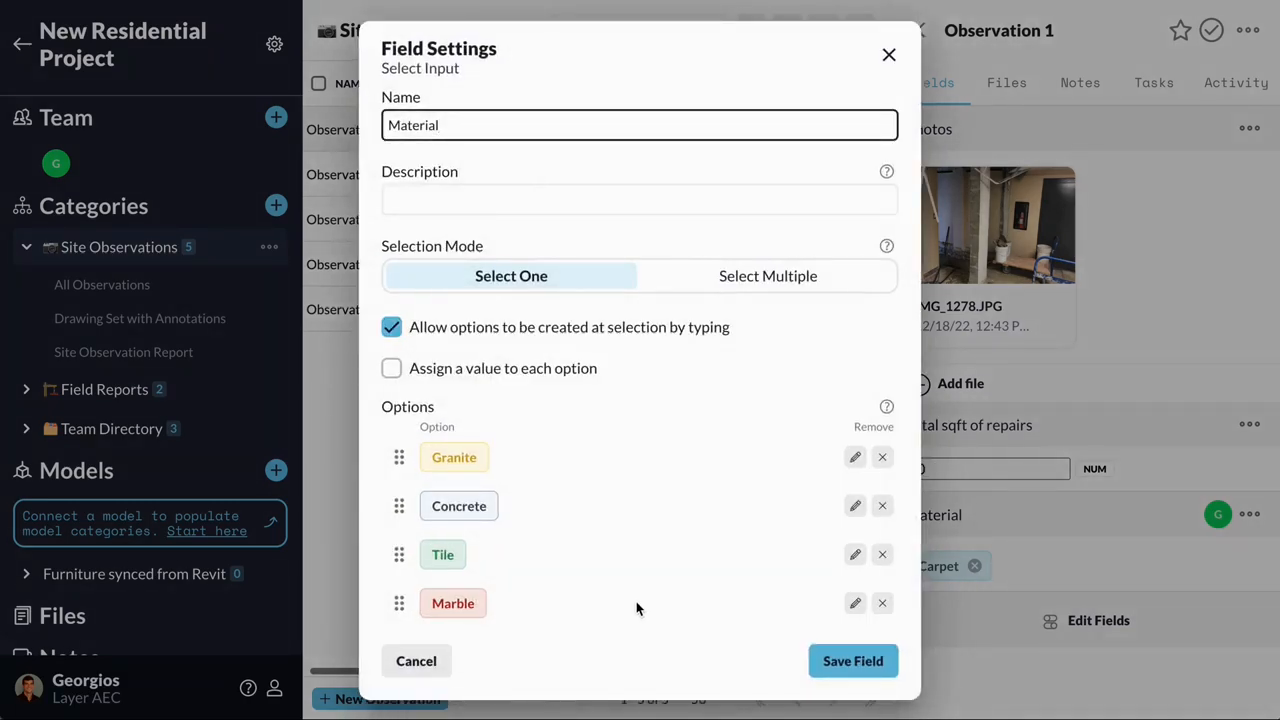
type("C")
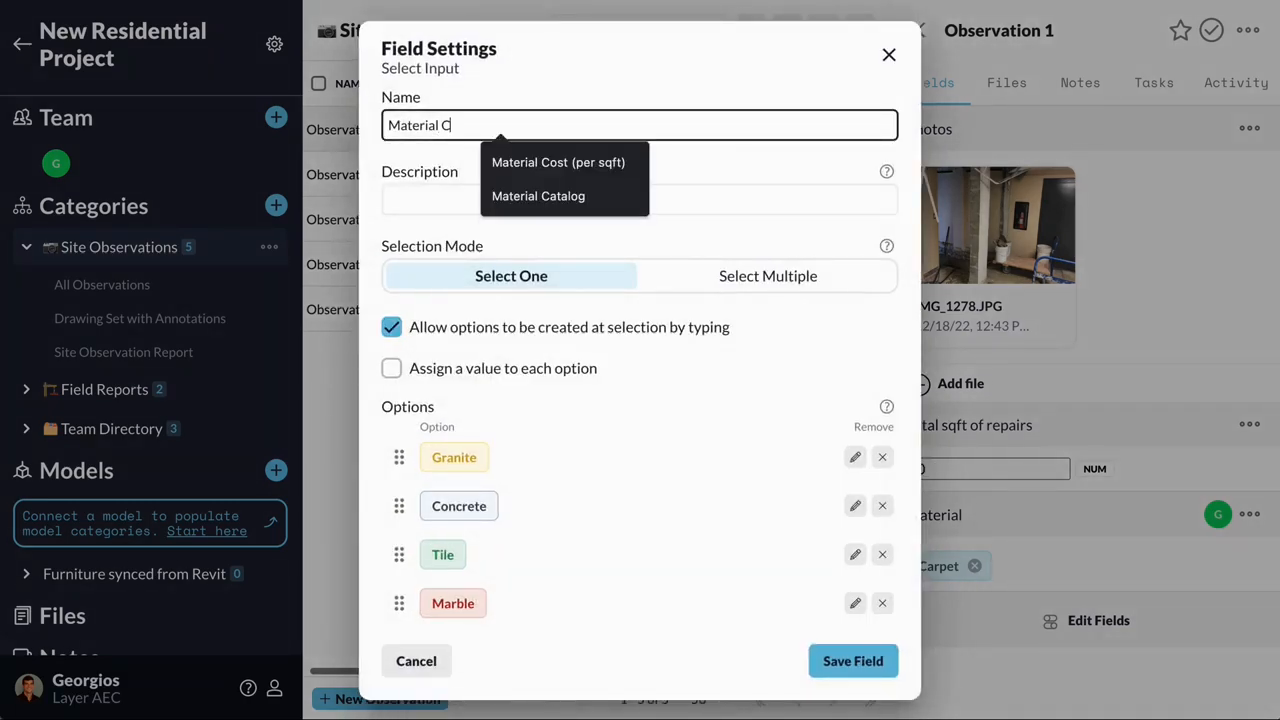
type("ost (per sqft")
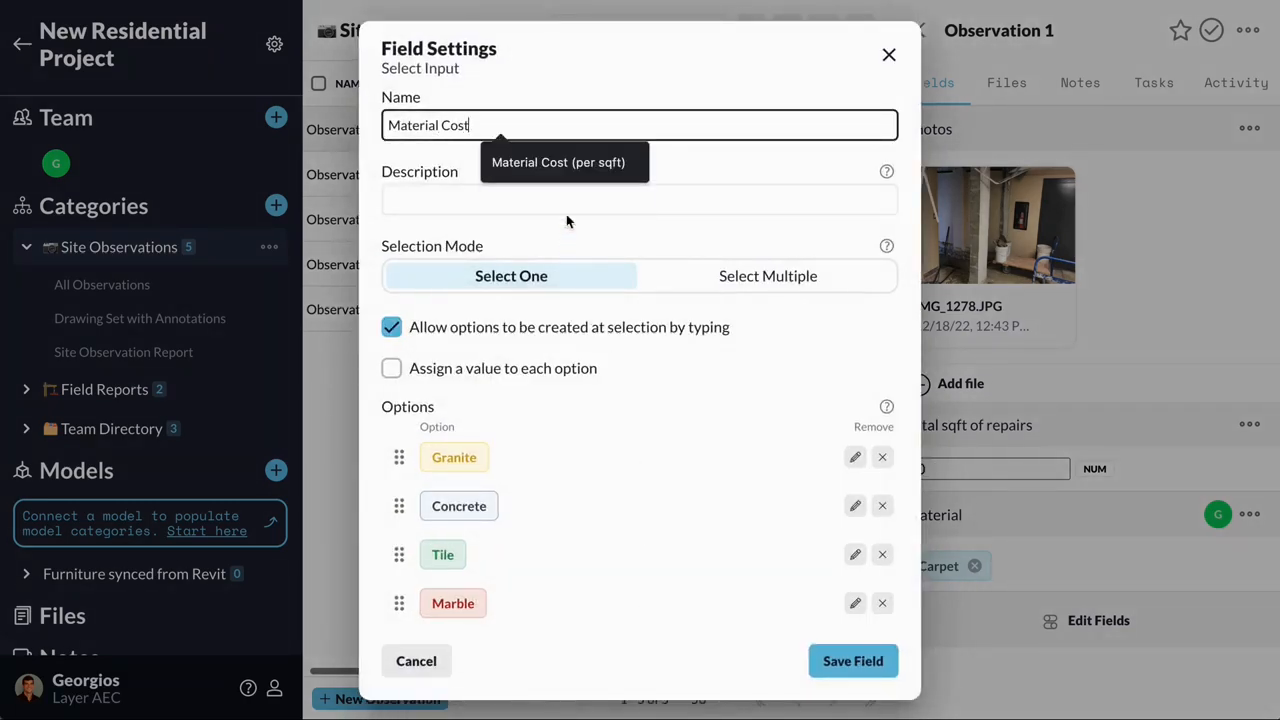
left_click(580, 163)
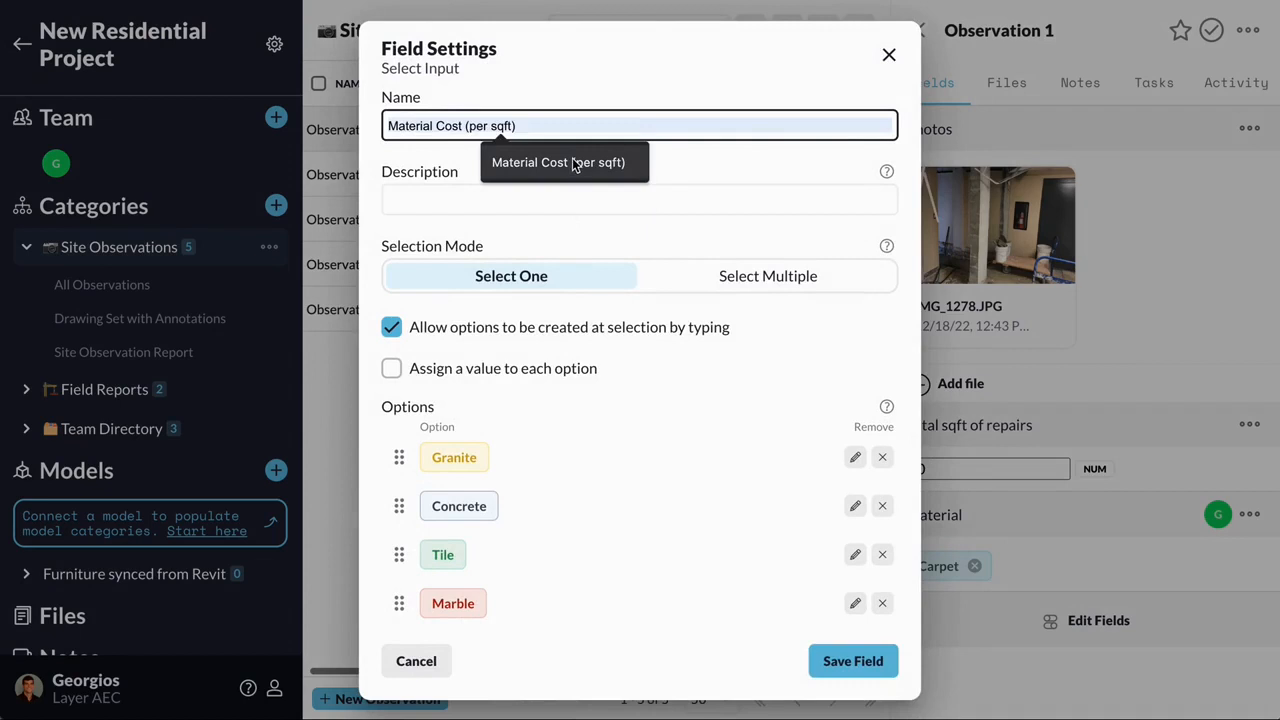
- Assign a value to each option of the field, with Currency number format and the value shown within the option
left_click(391, 368)
scroll(398, 370, "up", 2)
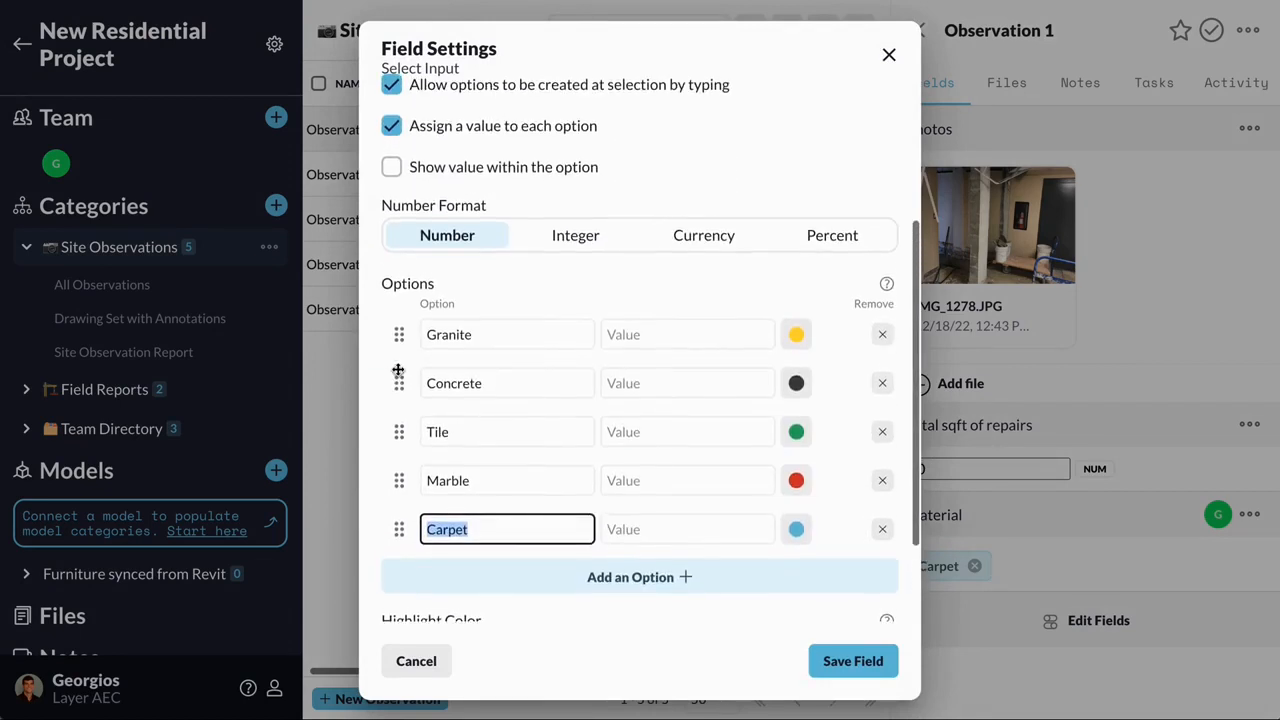
scroll(398, 370, "up", 1)
left_click(712, 288)
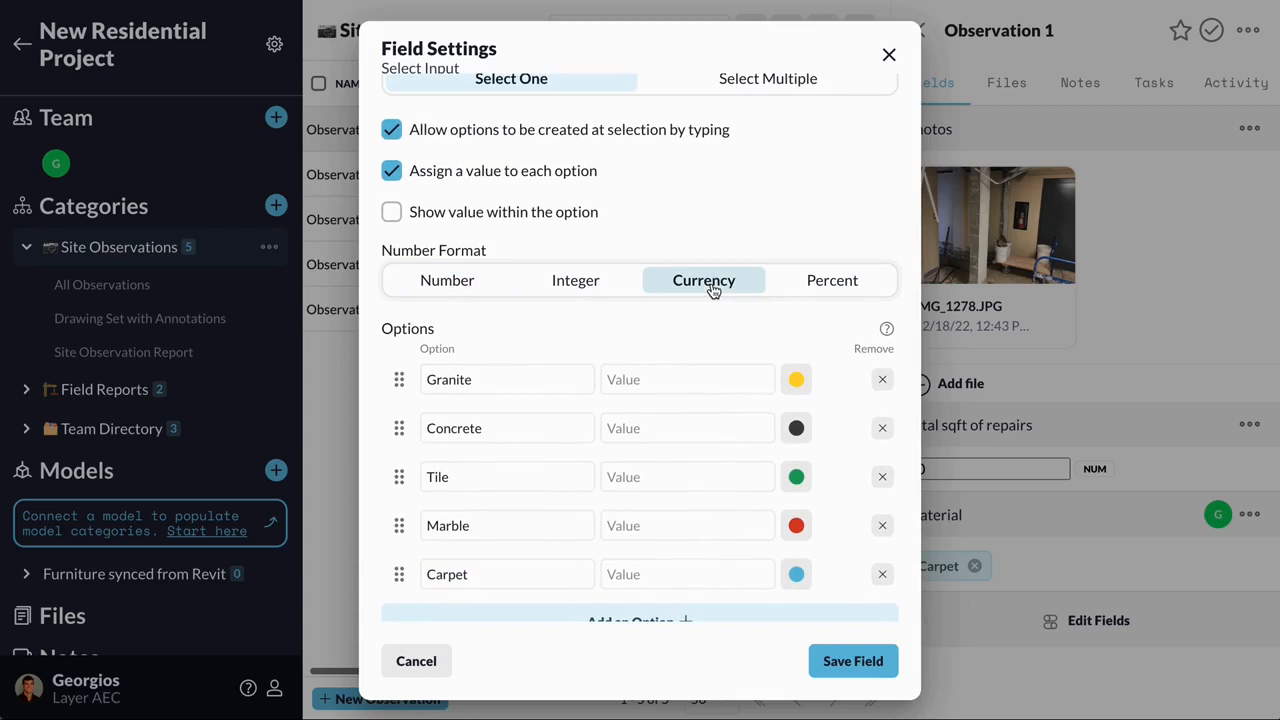
left_click(403, 222)
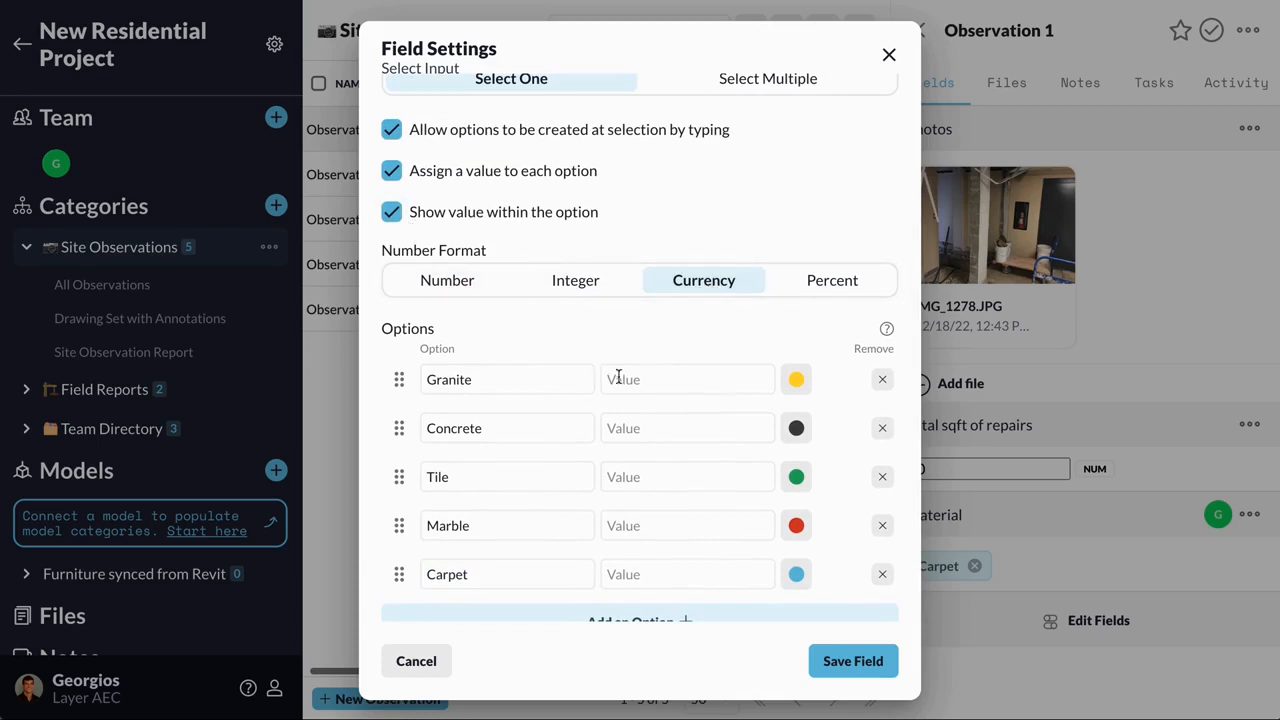
- Set the option values to $20 for Granite, $10 for Concrete, $5 for Tile, $15 for Marble and $10 for Carpet, and save the field
left_click(645, 381)
type("20")
left_click(643, 425)
type("10")
left_click(633, 476)
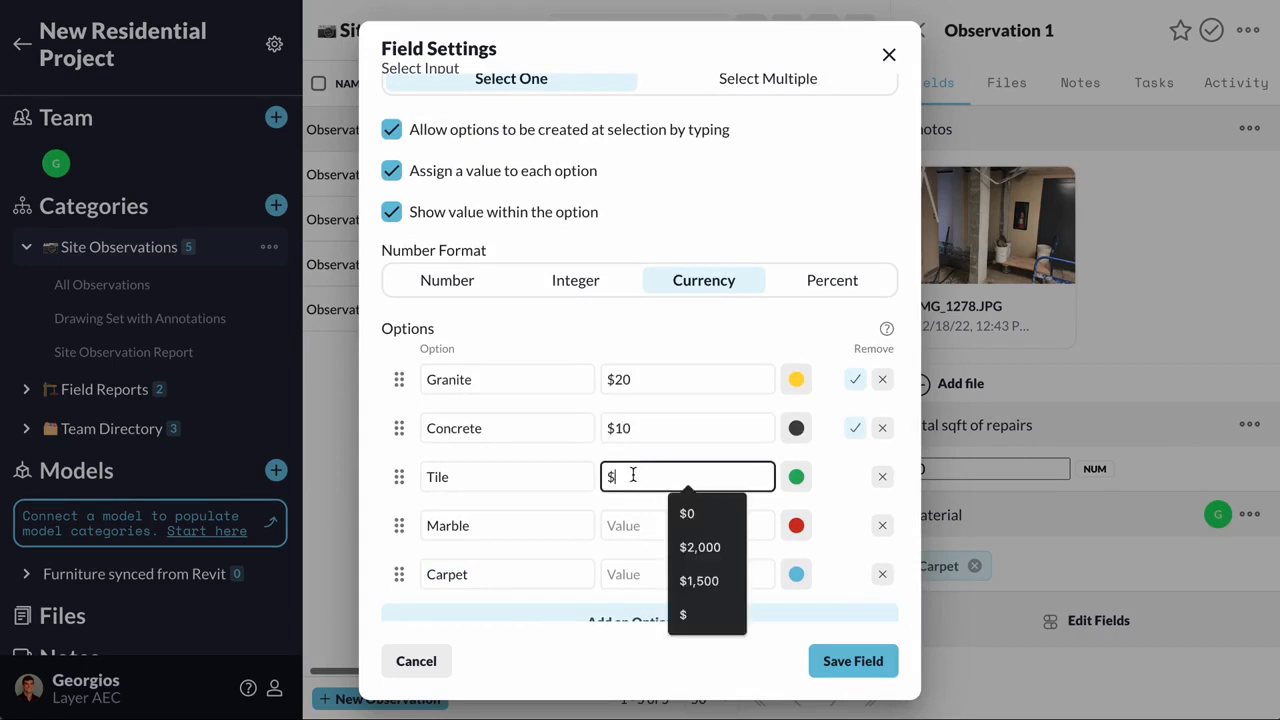
type("5")
left_click(636, 525)
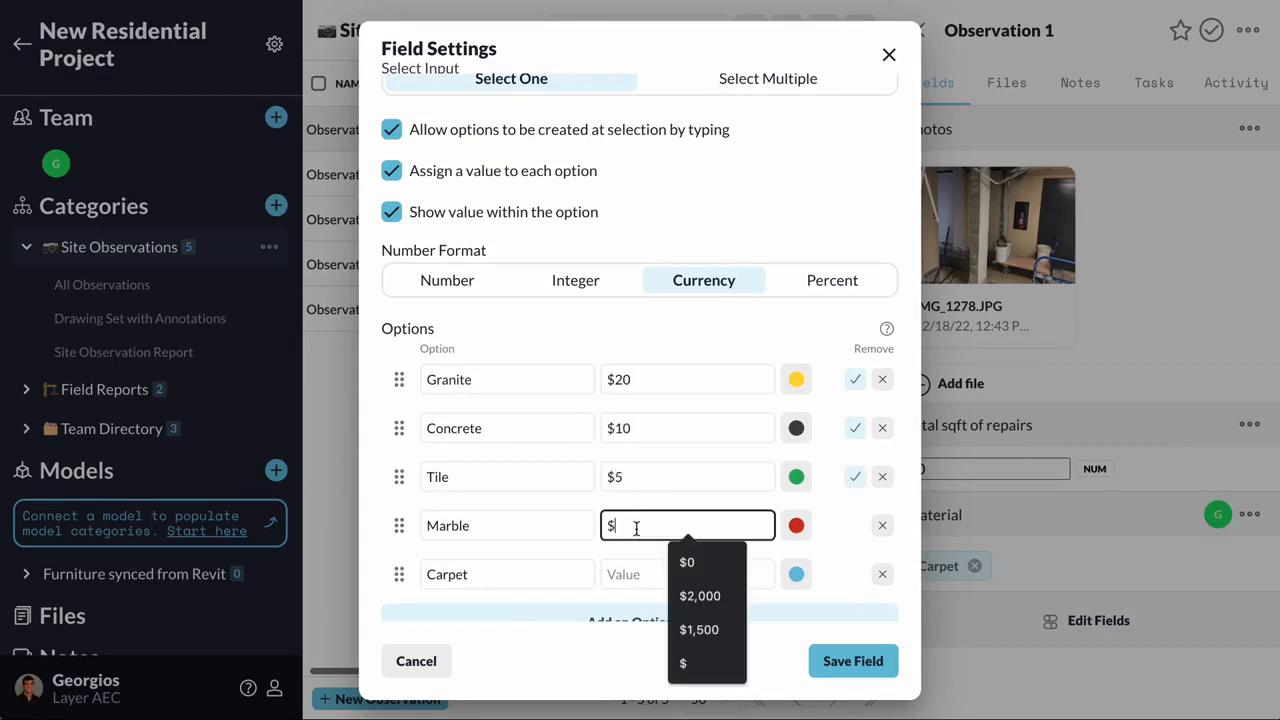
type("15")
left_click(640, 568)
type("10")
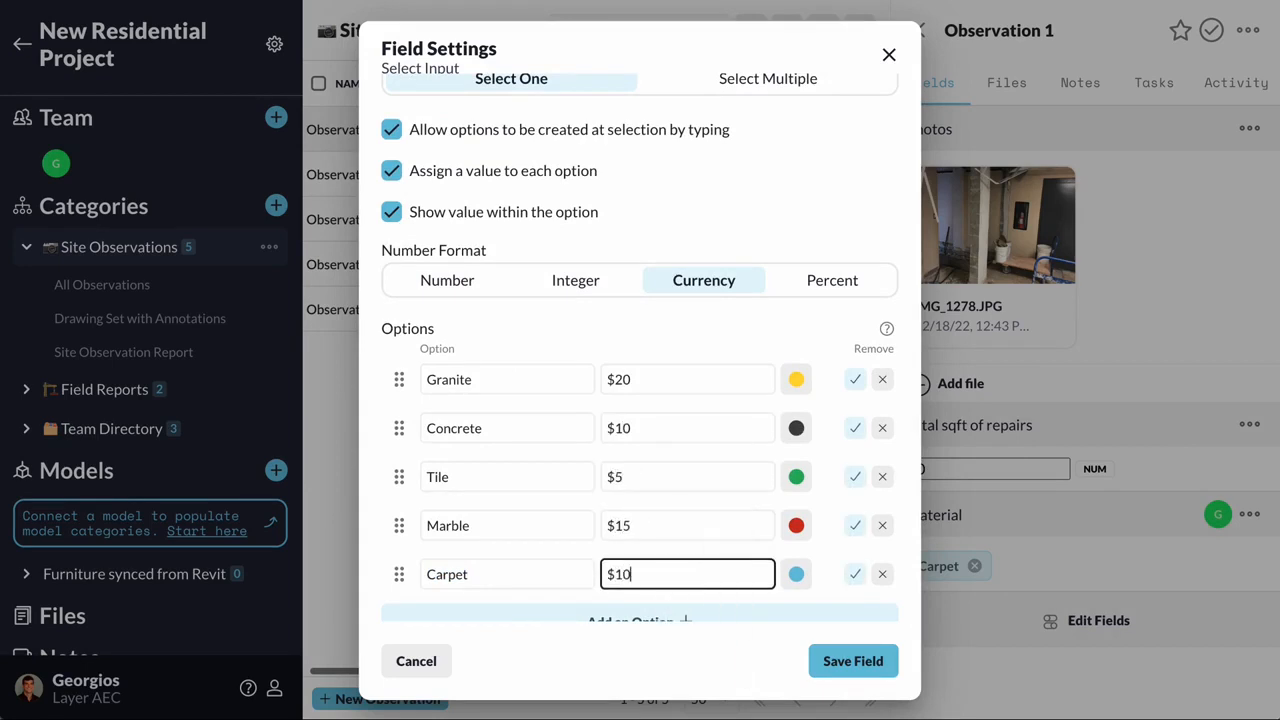
left_click(852, 667)
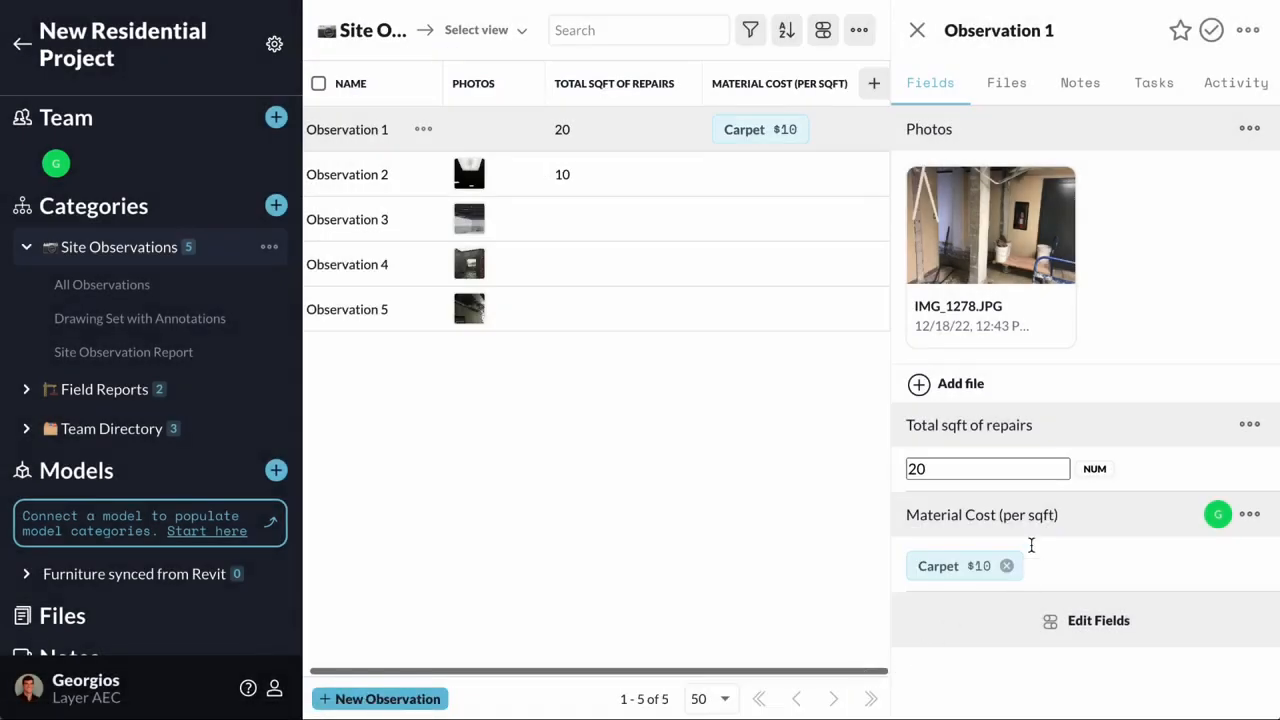
- Add a formula field named Total Cost to the Site Observations form
left_click(1092, 634)
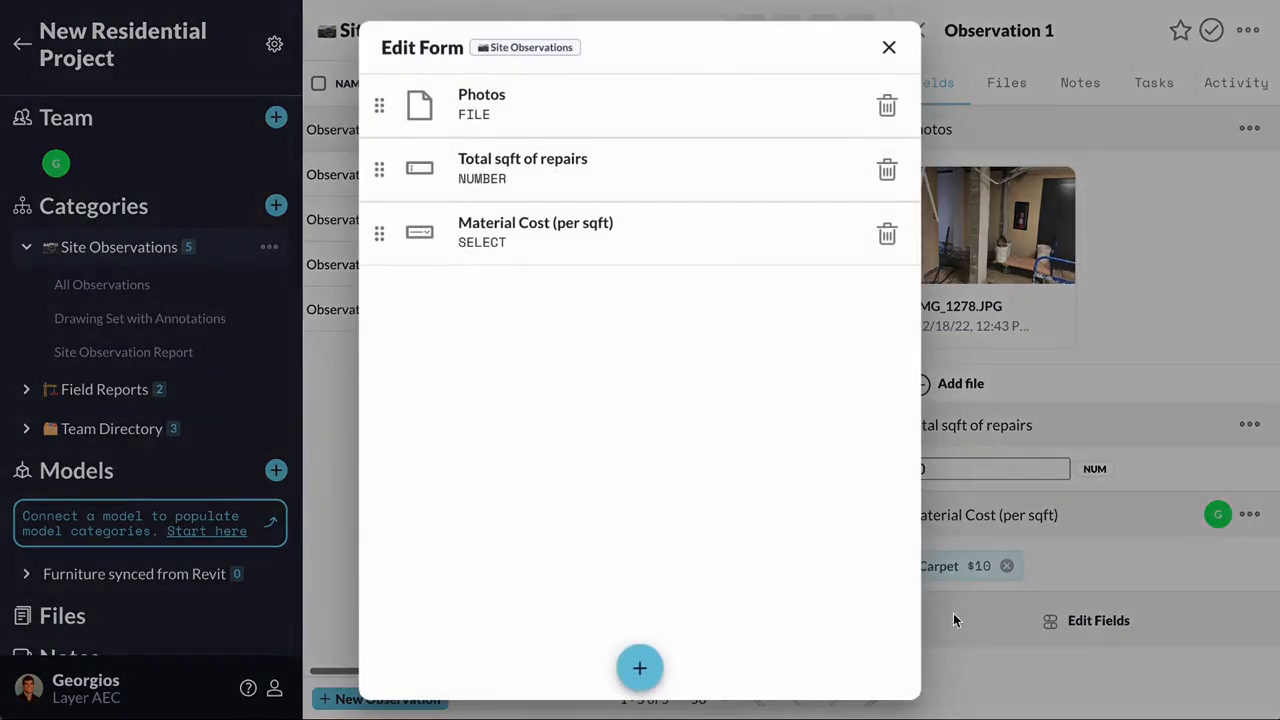
left_click(640, 667)
scroll(620, 645, "down", 1)
left_click(599, 571)
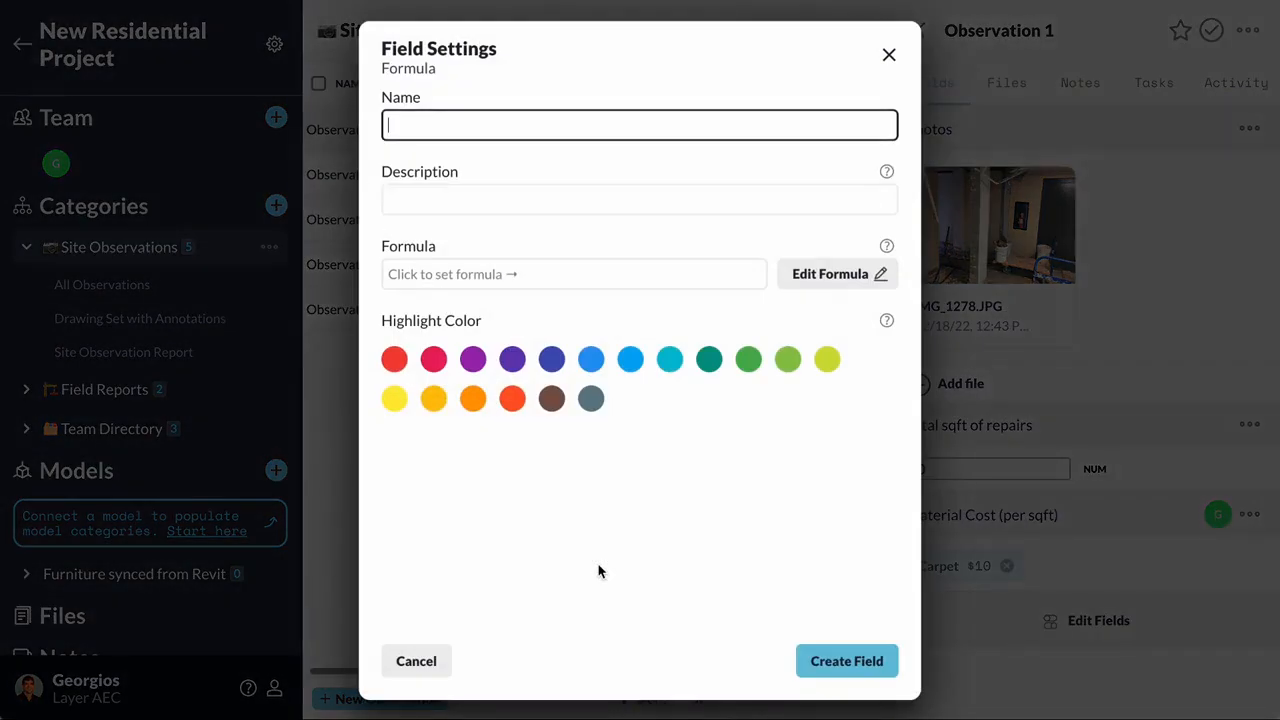
type("Total")
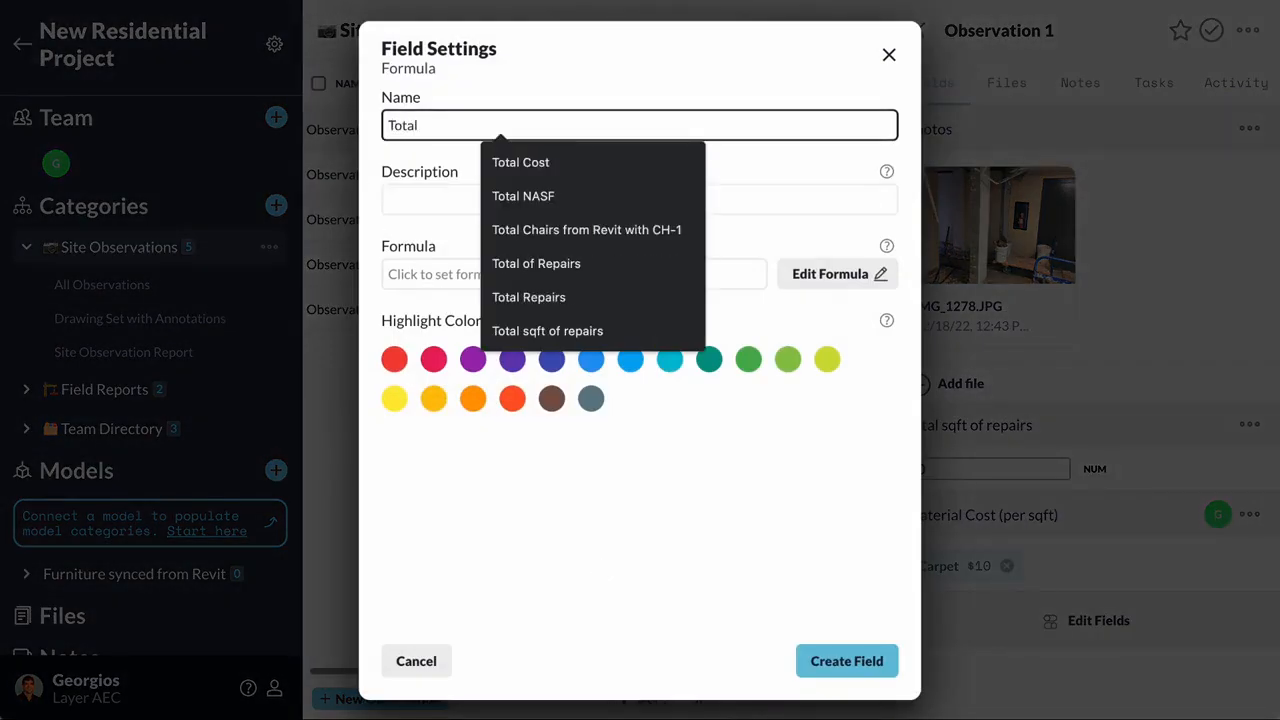
type(" cost")
left_click(520, 162)
- Set the Total Cost formula to Total sqft of repairs multiplied by the Material Cost (per sqft) value, and create the field
left_click(828, 274)
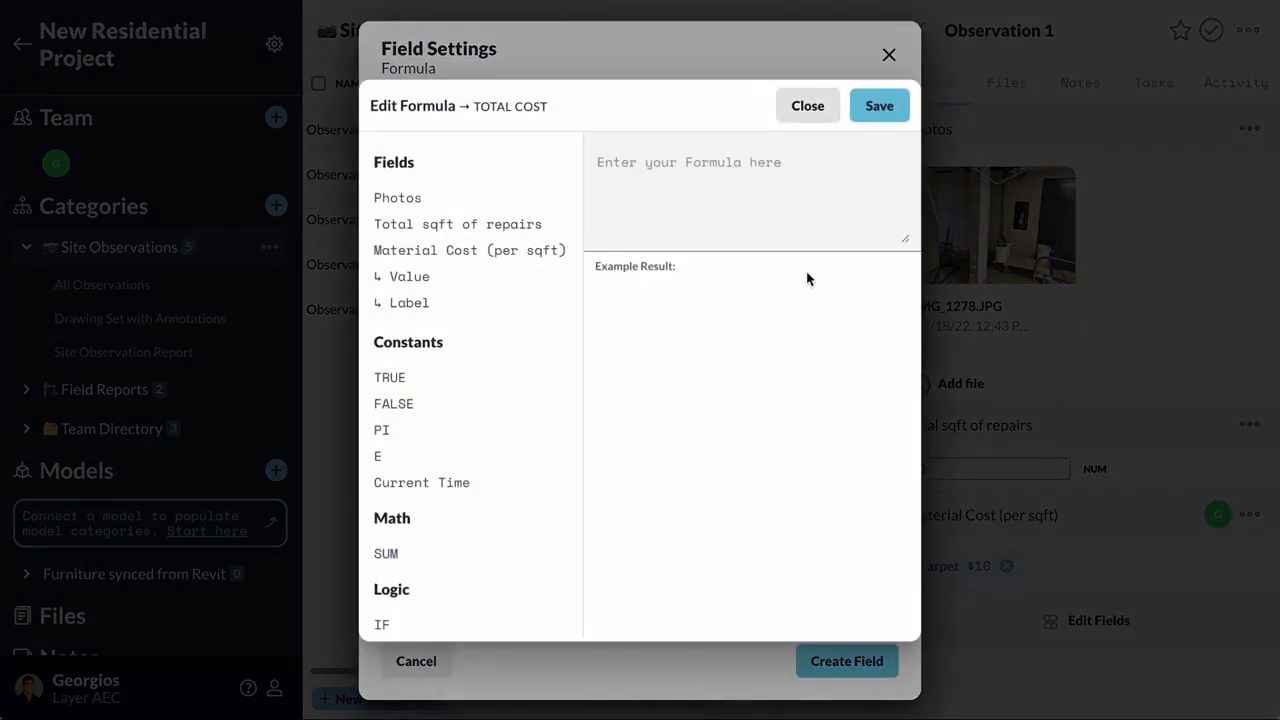
left_click(505, 224)
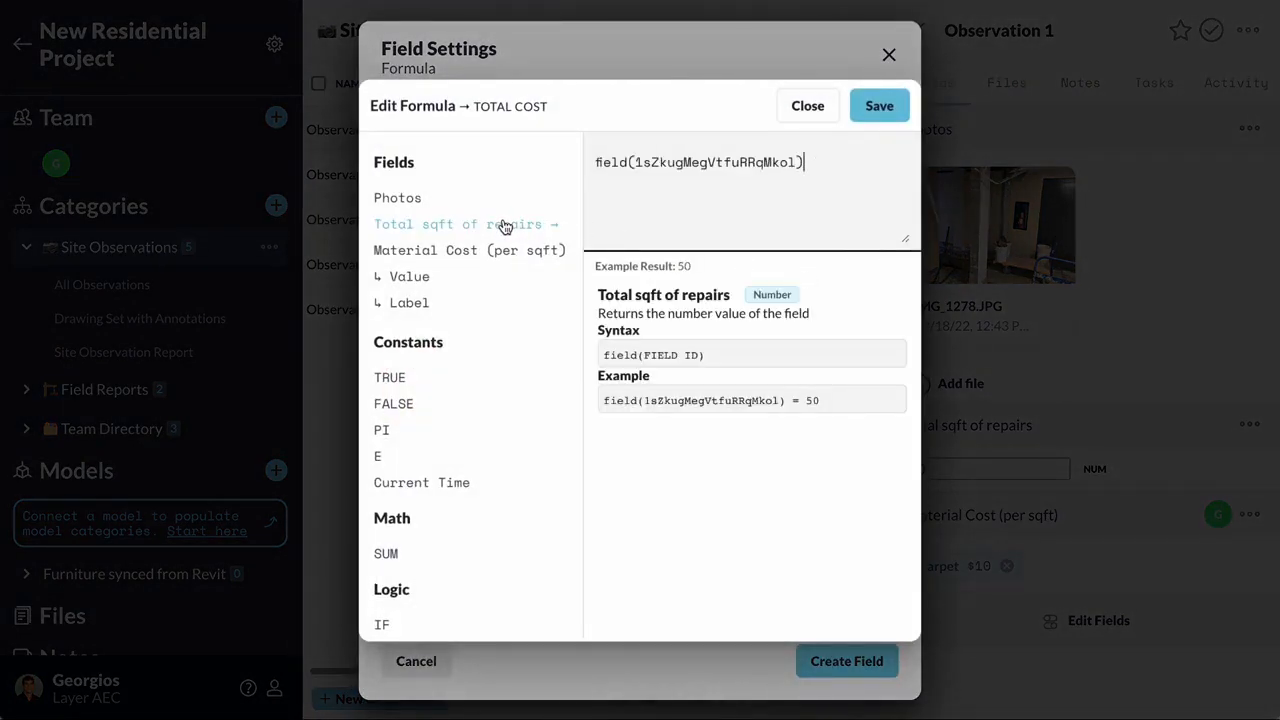
type("*")
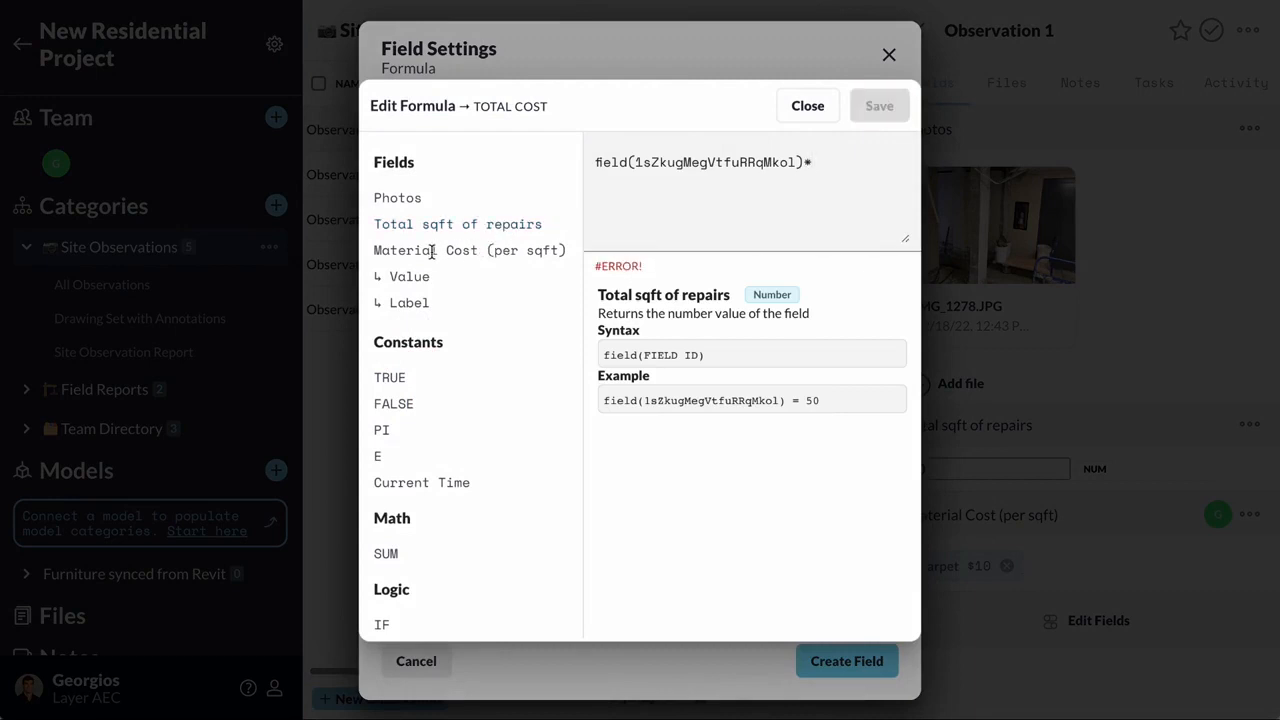
left_click(418, 277)
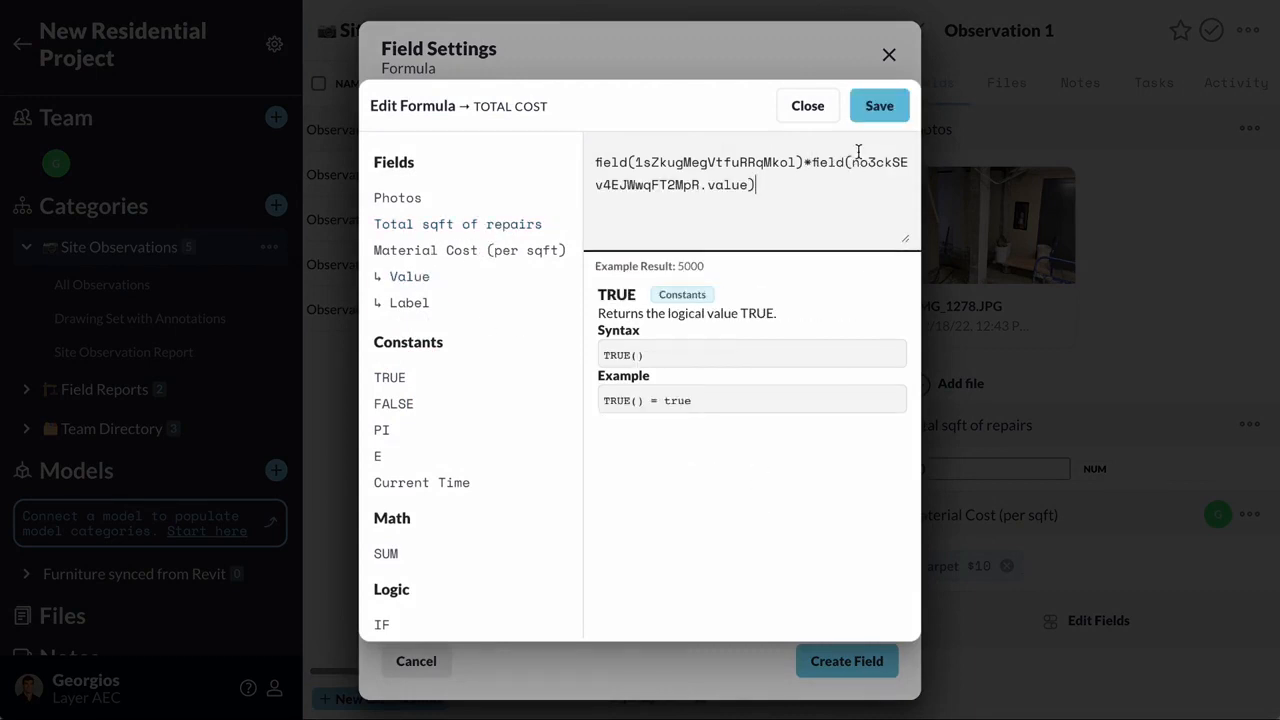
left_click(879, 108)
left_click(846, 661)
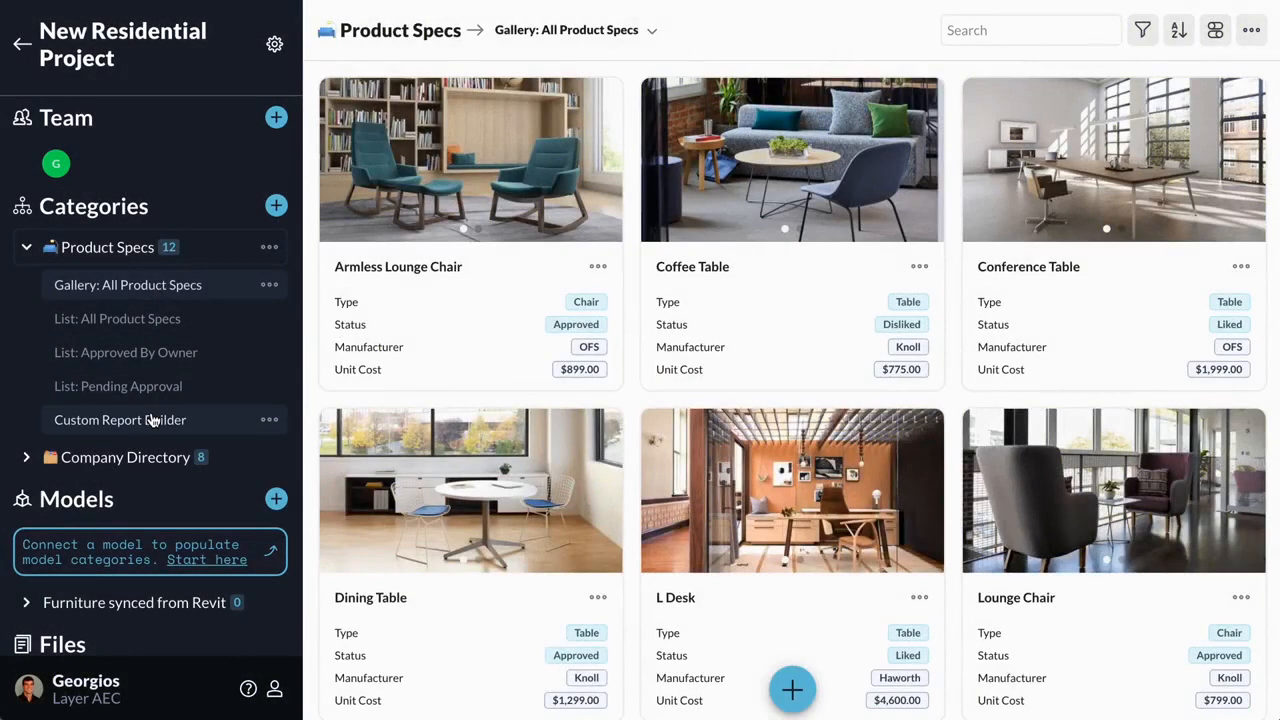
- View the Product Specs Custom Report Builder and page forward to the Conference Table report
left_click(152, 420)
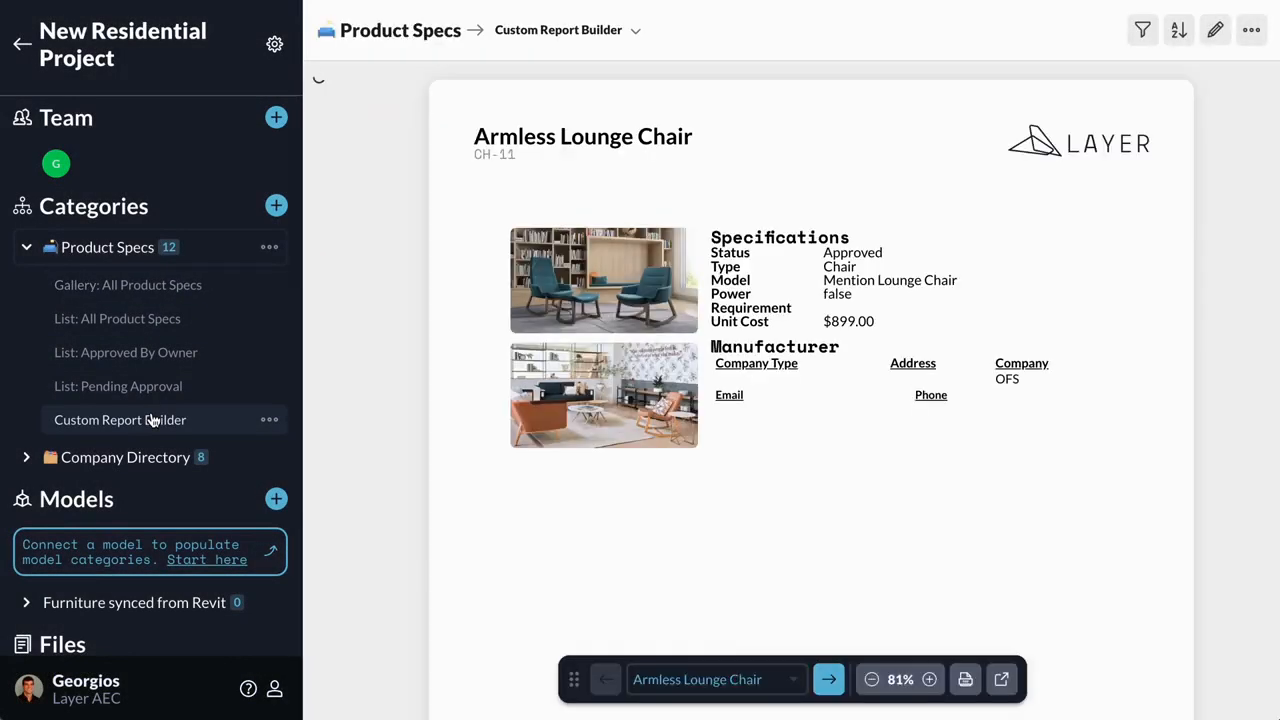
left_click(829, 679)
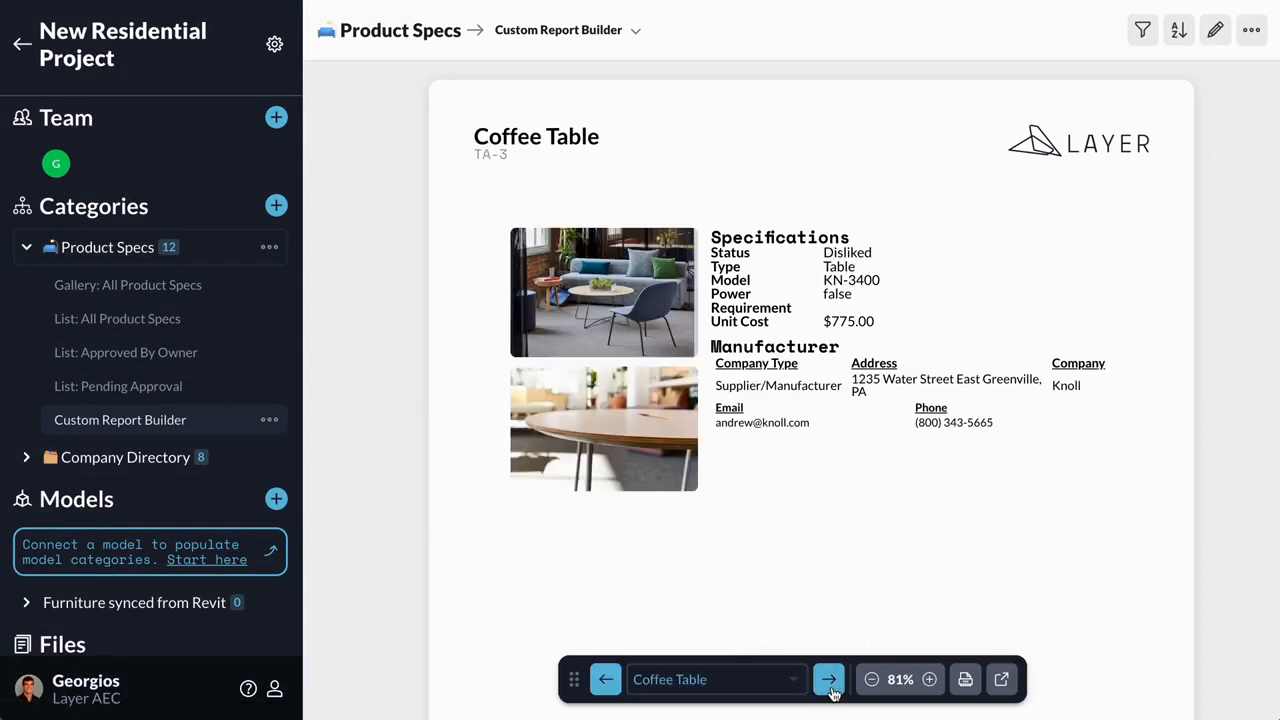
left_click(829, 679)
- Edit the report layout and add the Cut Sheet field below the Manufacturer details
left_click(1215, 31)
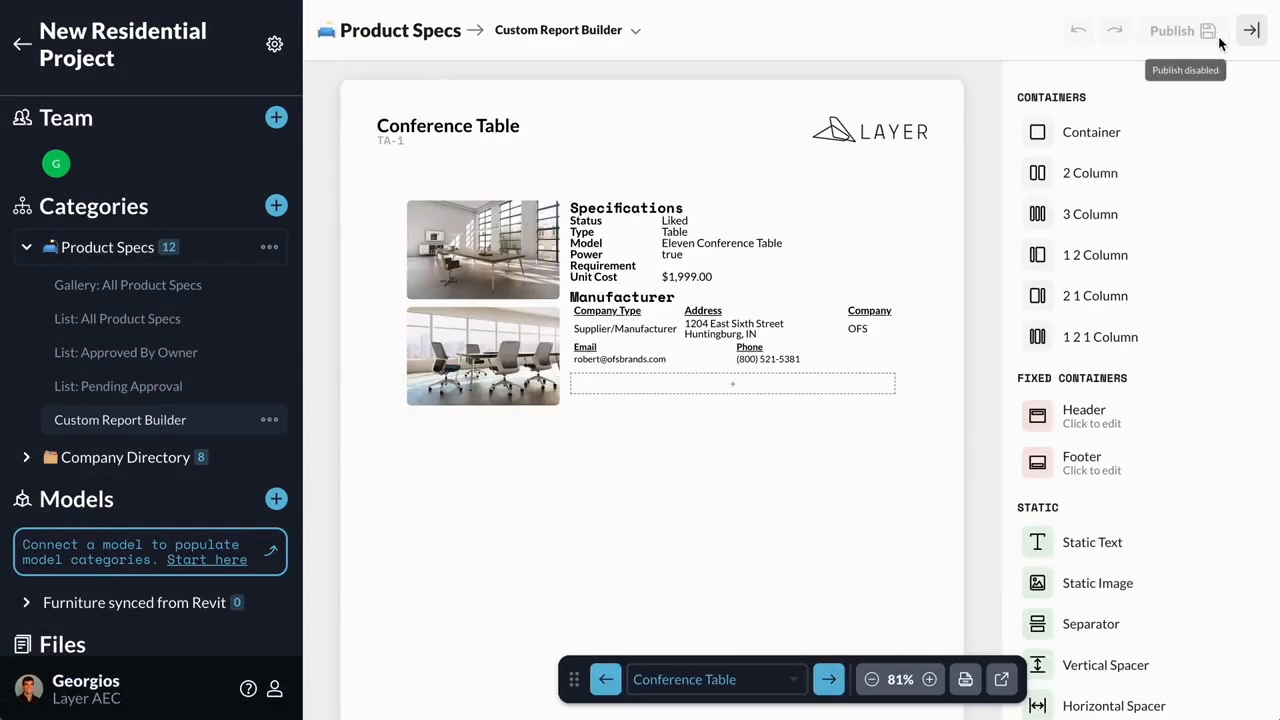
scroll(1150, 520, "down", 3)
scroll(1140, 523, "down", 10)
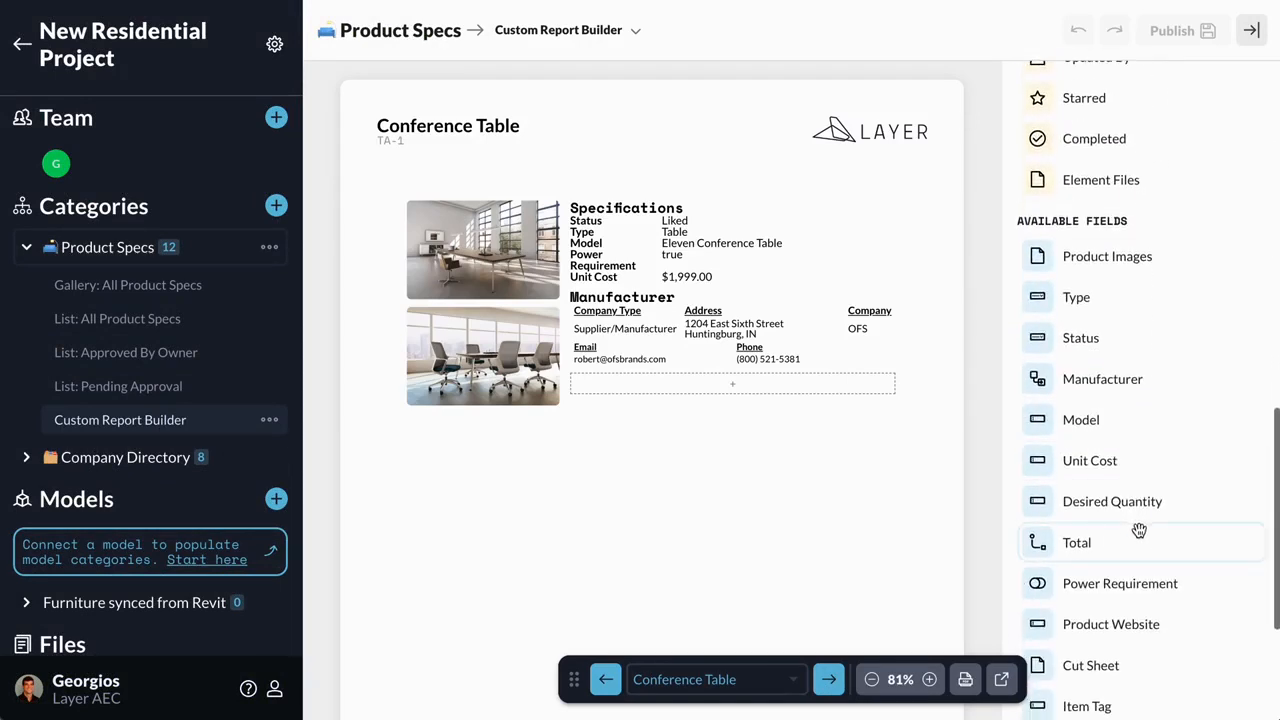
left_click_drag(1109, 654, 685, 393)
- Style the Cut Sheet field name with label position Above, font size 14 and bold
left_click(1068, 257)
left_click(1066, 285)
left_click(1195, 321)
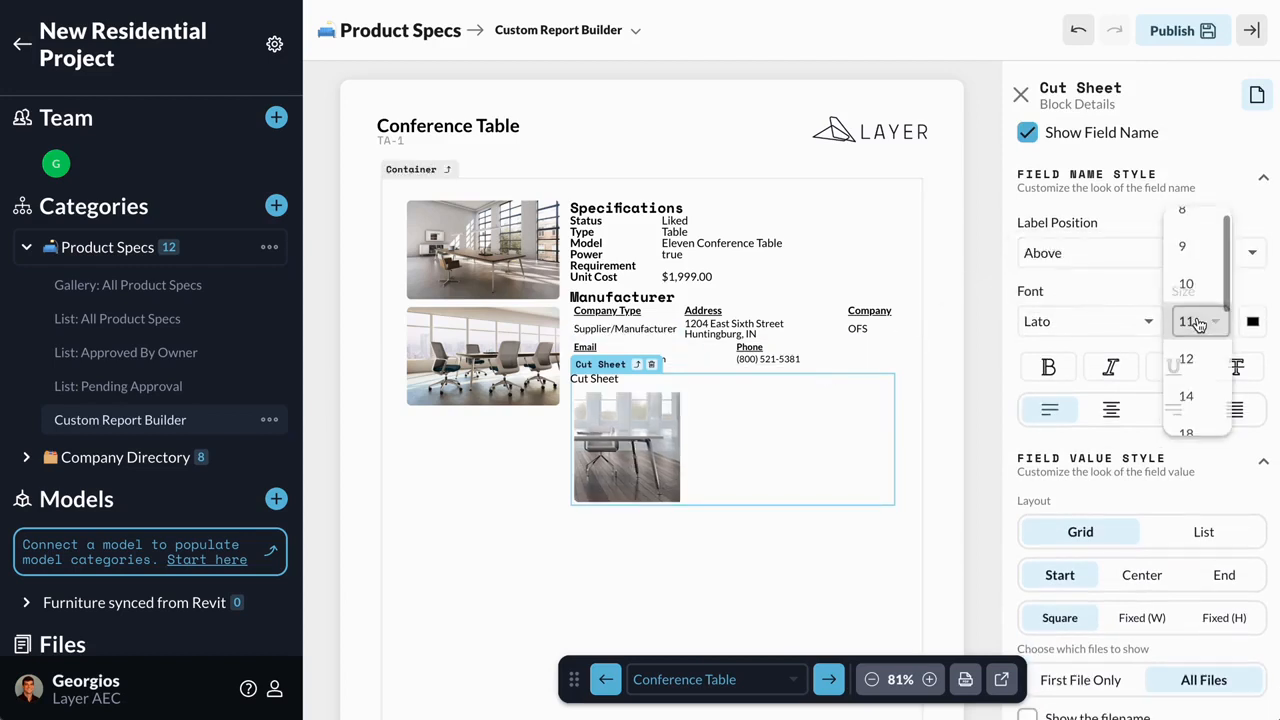
left_click(1197, 397)
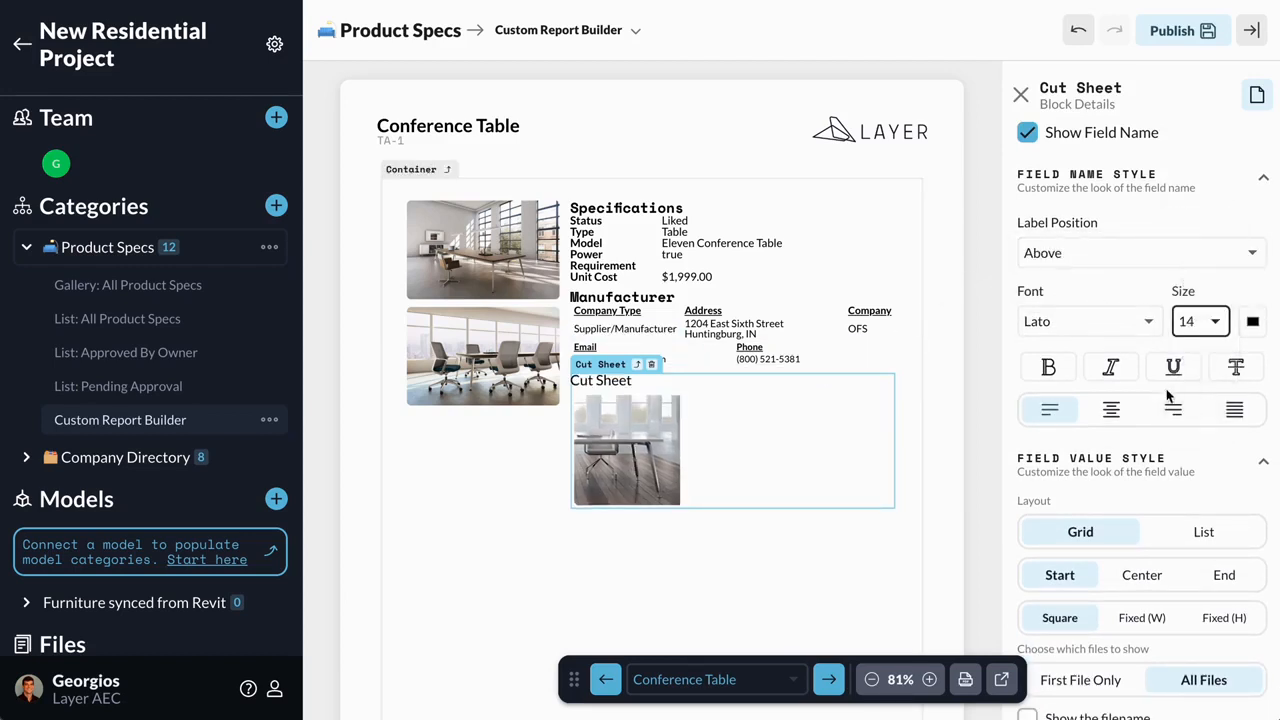
left_click(1048, 367)
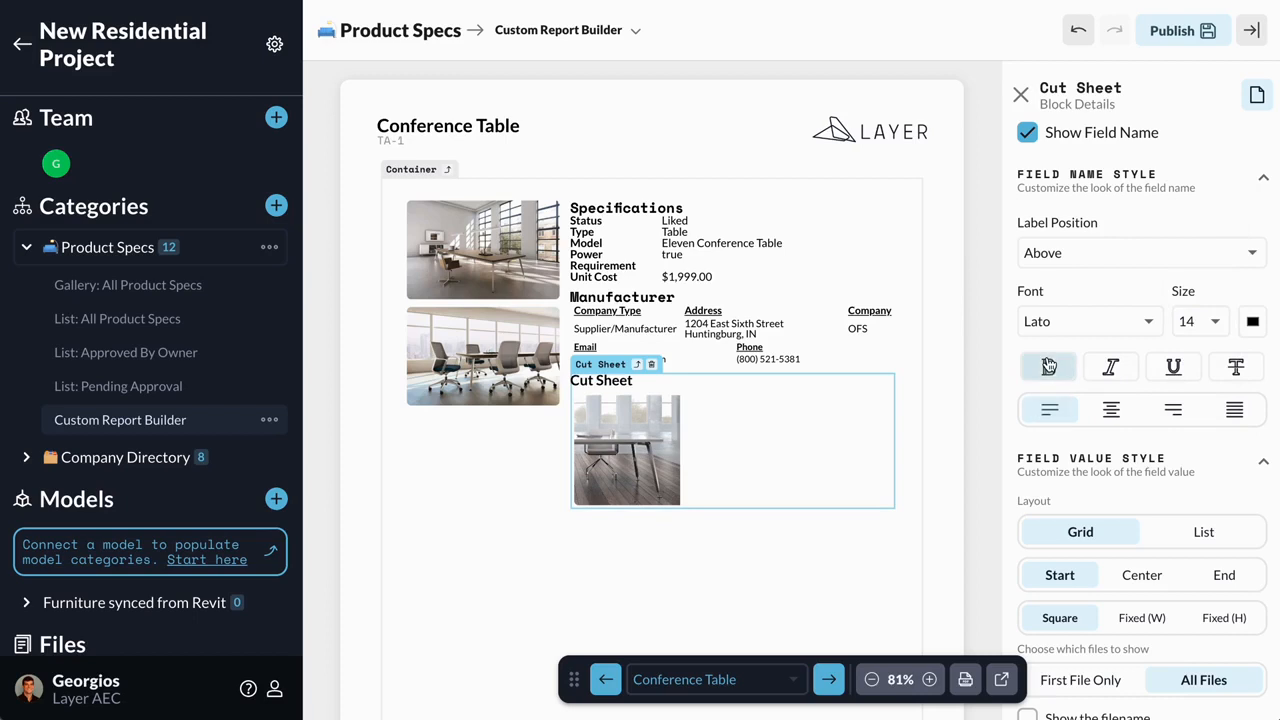
- Examine the block settings of the successive parent containers around the Cut Sheet block
left_click(640, 365)
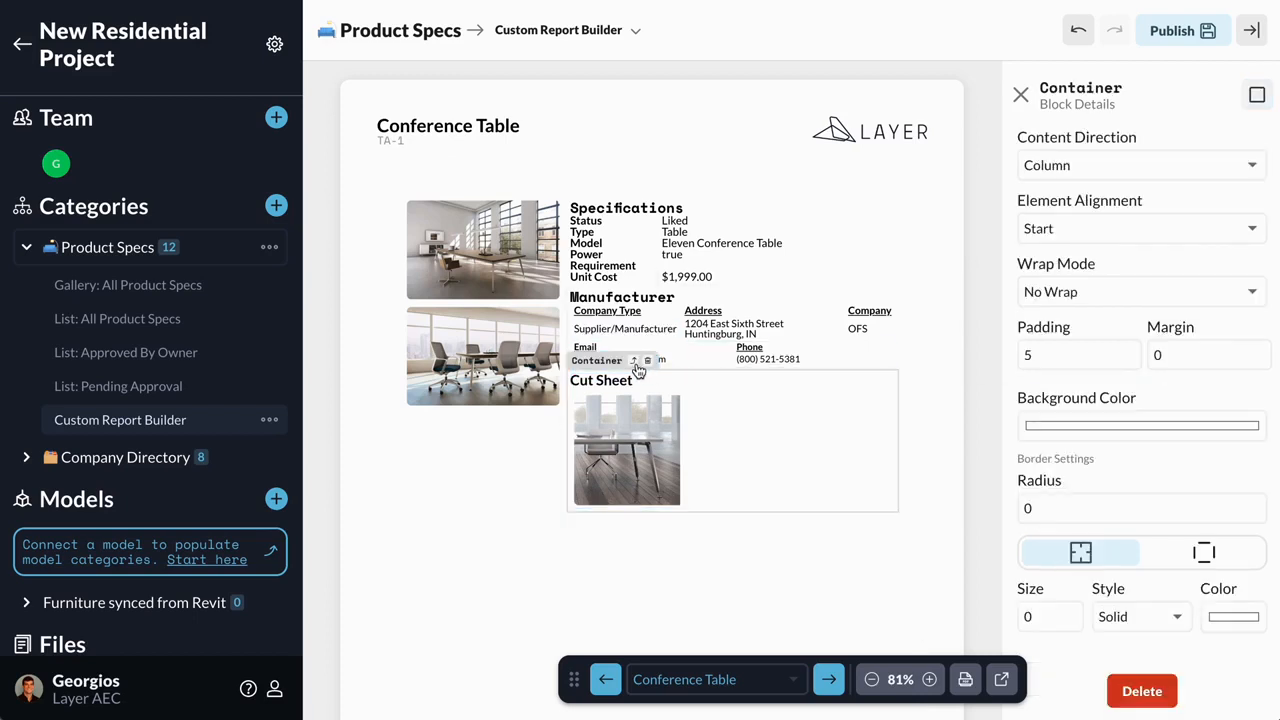
left_click(634, 362)
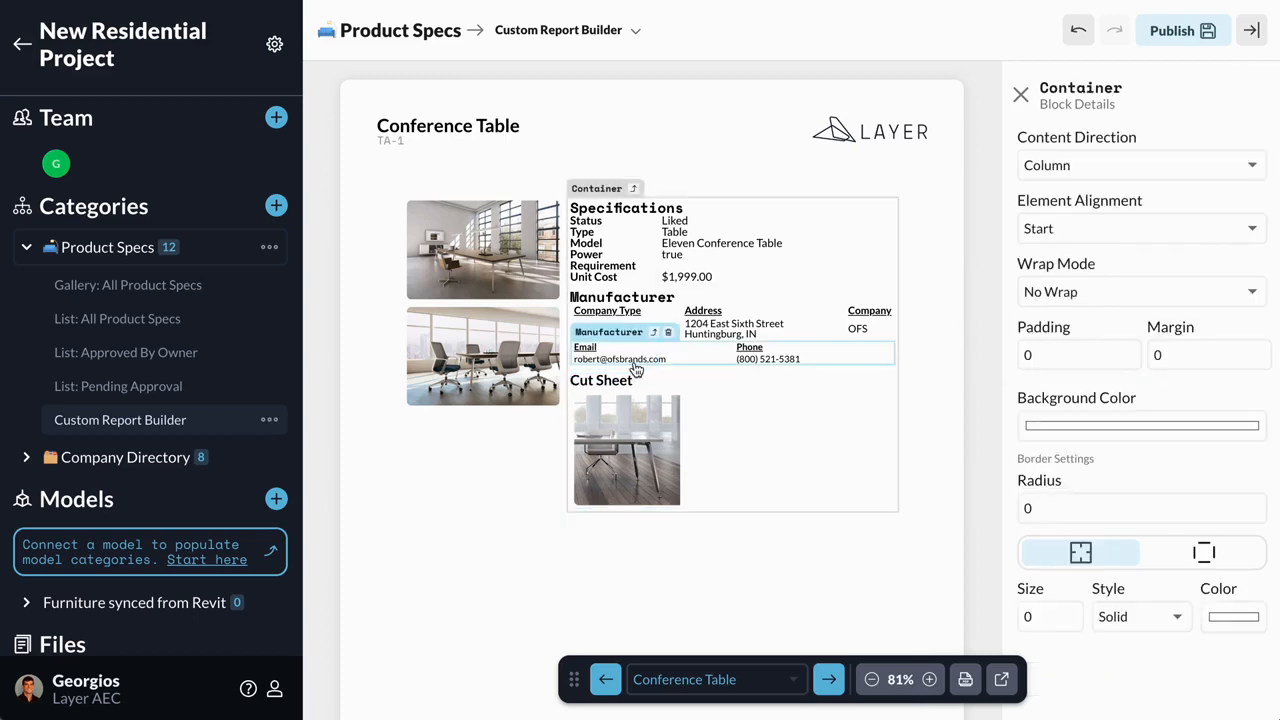
left_click(634, 191)
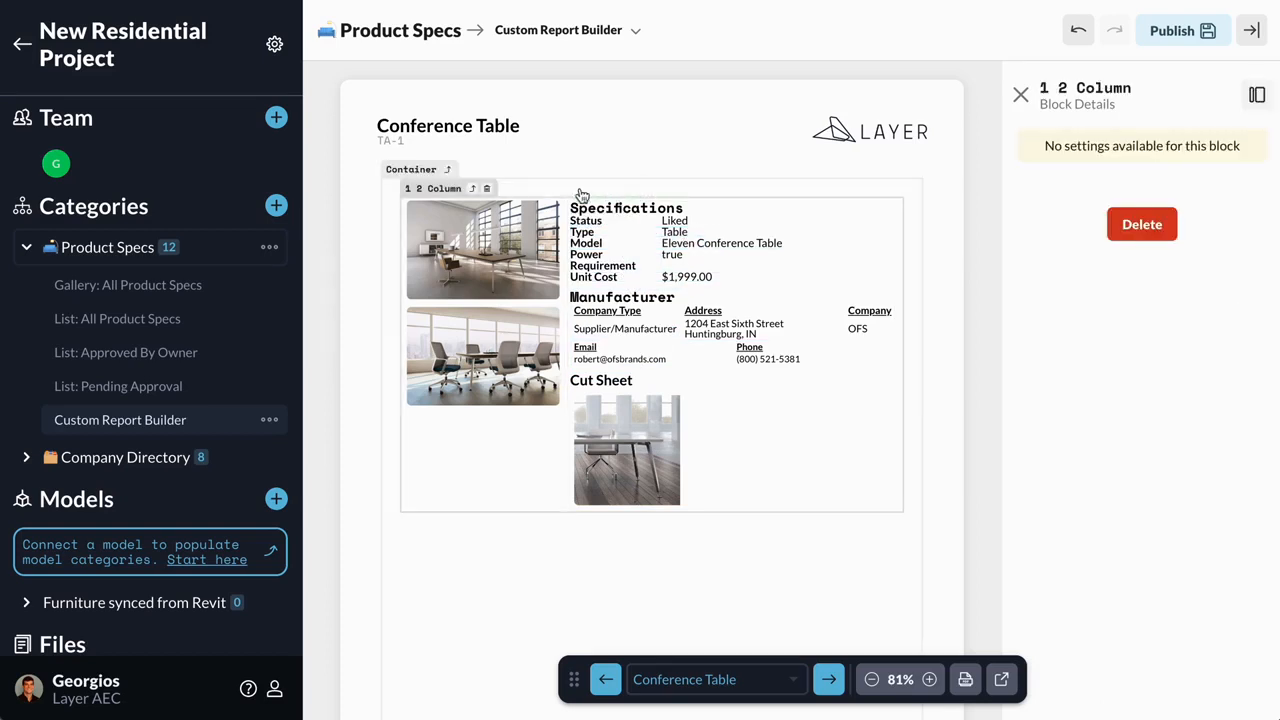
left_click(476, 192)
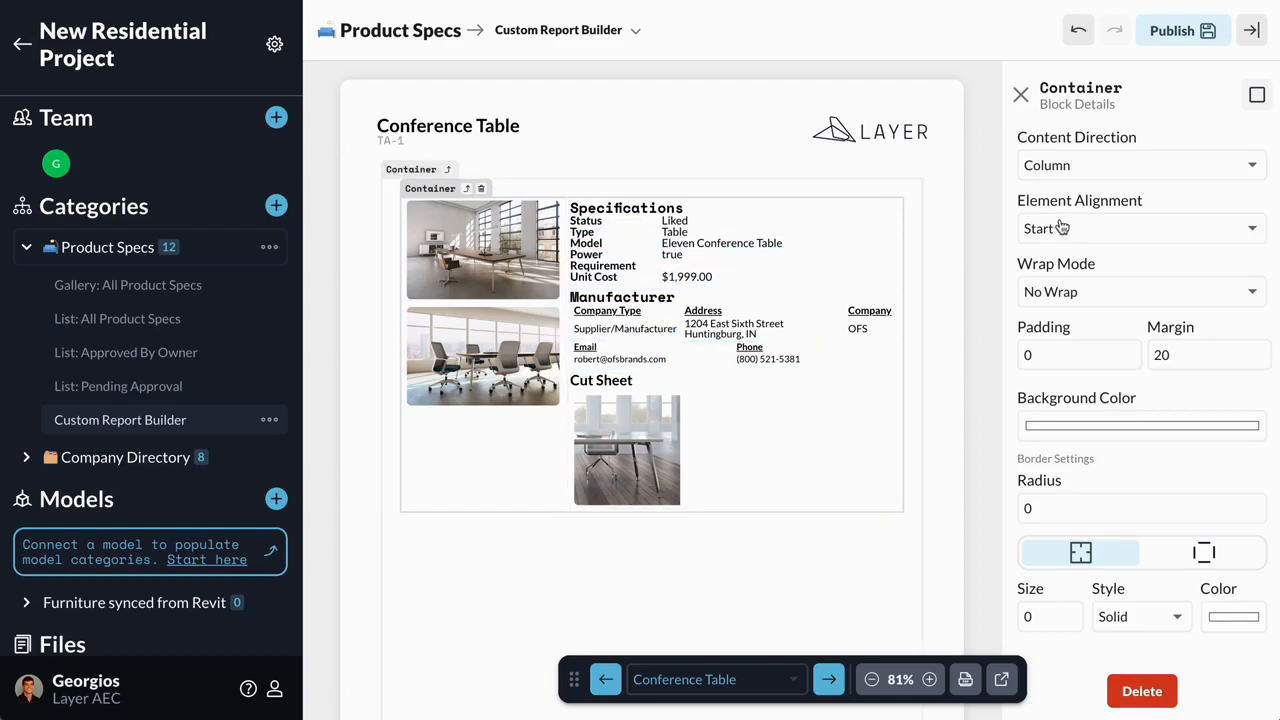
- Publish the edited report layout, exit editing and page forward to the L Desk report
left_click(1171, 34)
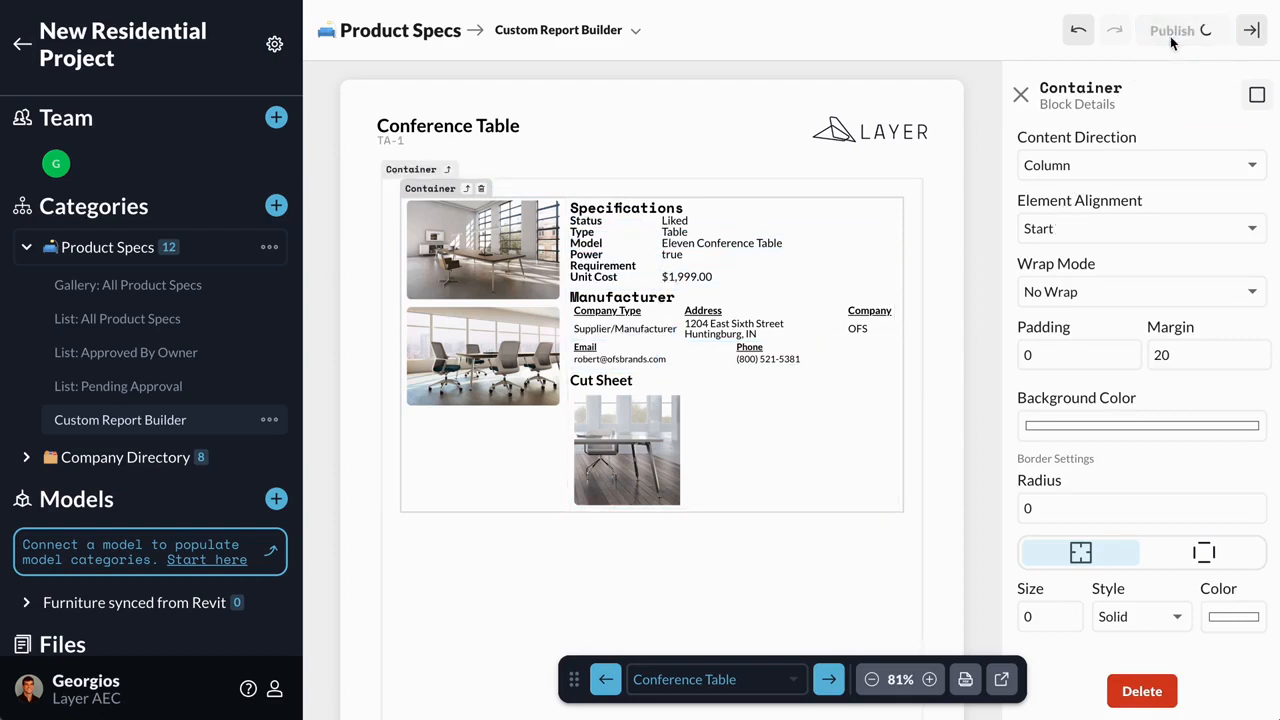
left_click(1253, 36)
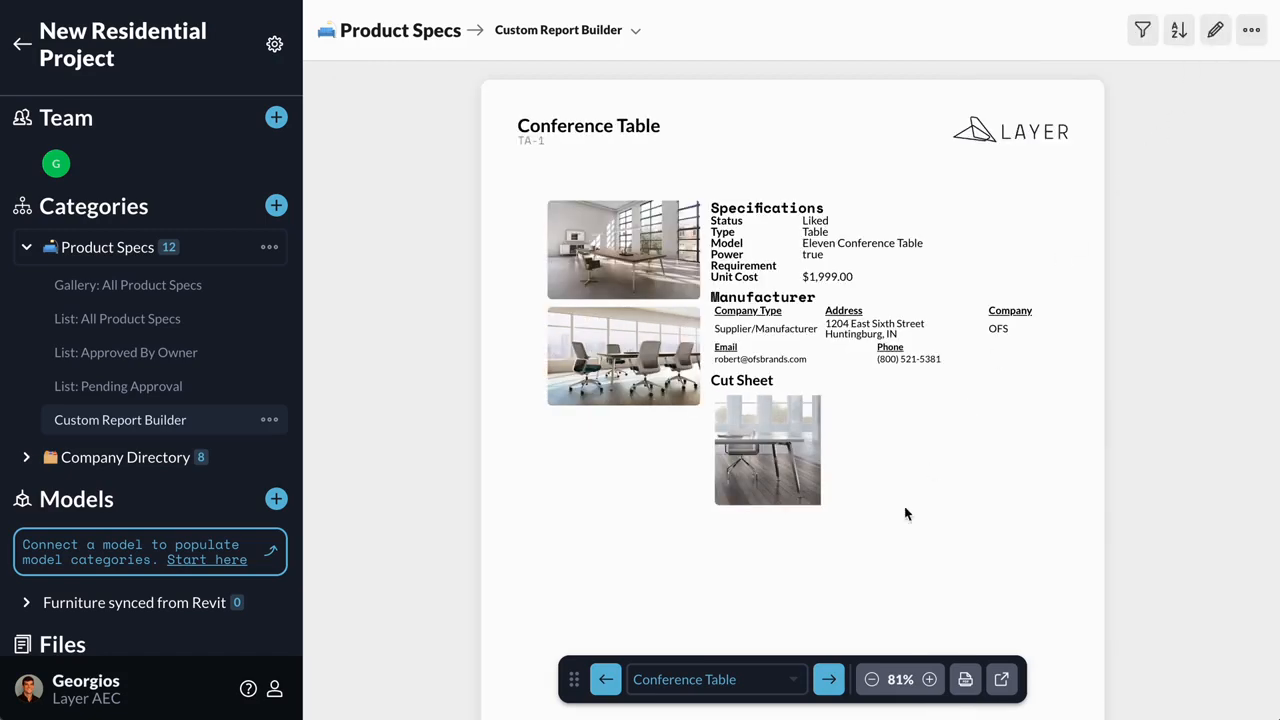
left_click(830, 682)
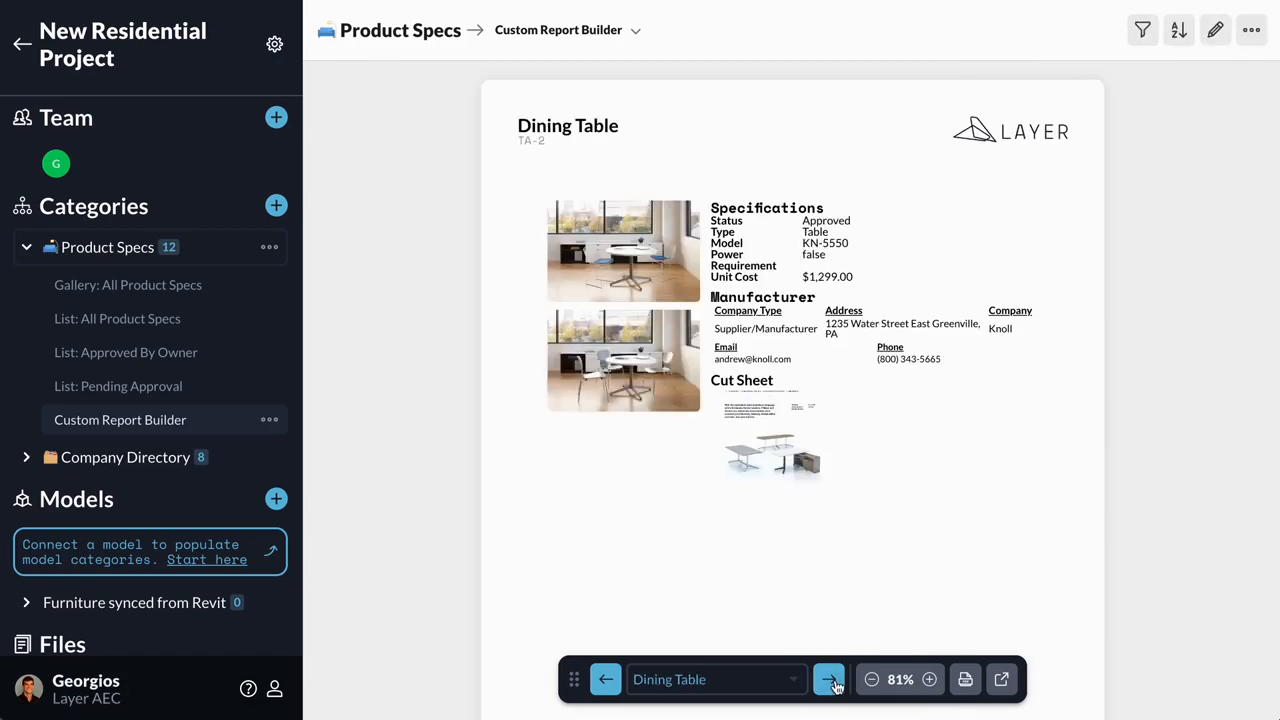
left_click(832, 682)
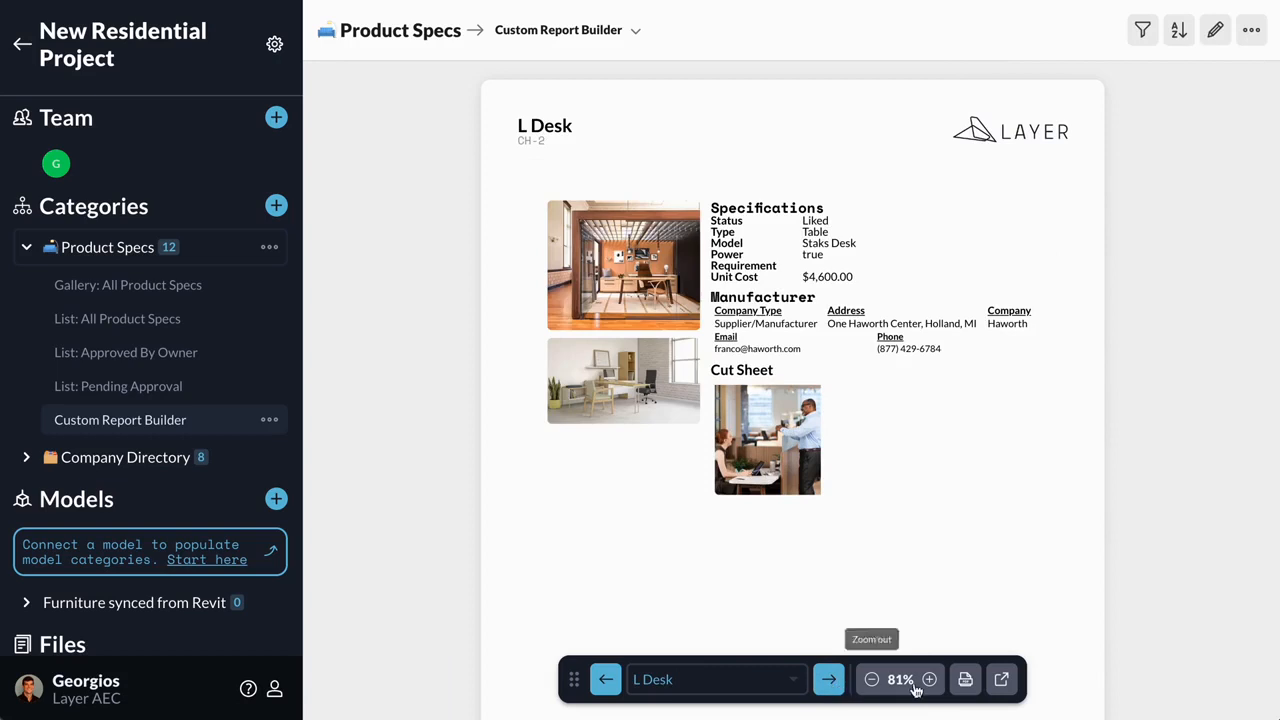
- Export the full PDF report of all 12 elements and a separate PDF with only the L Desk element
left_click(966, 682)
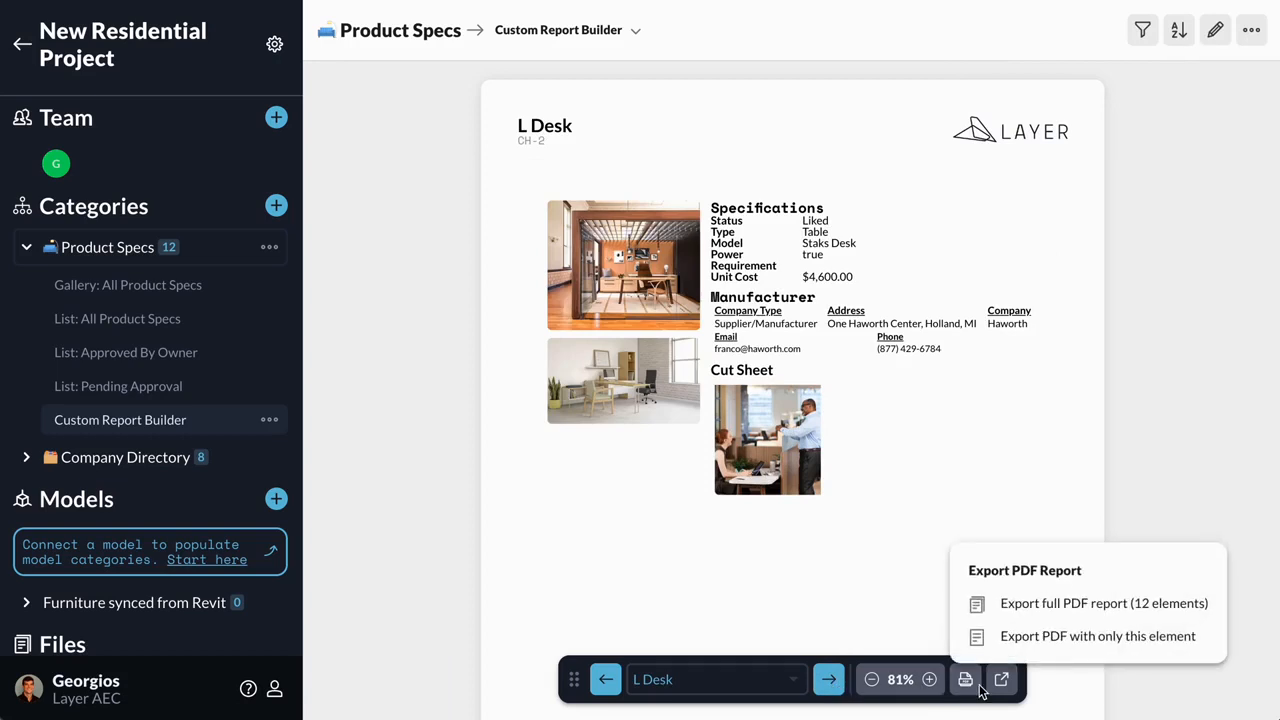
left_click(1045, 613)
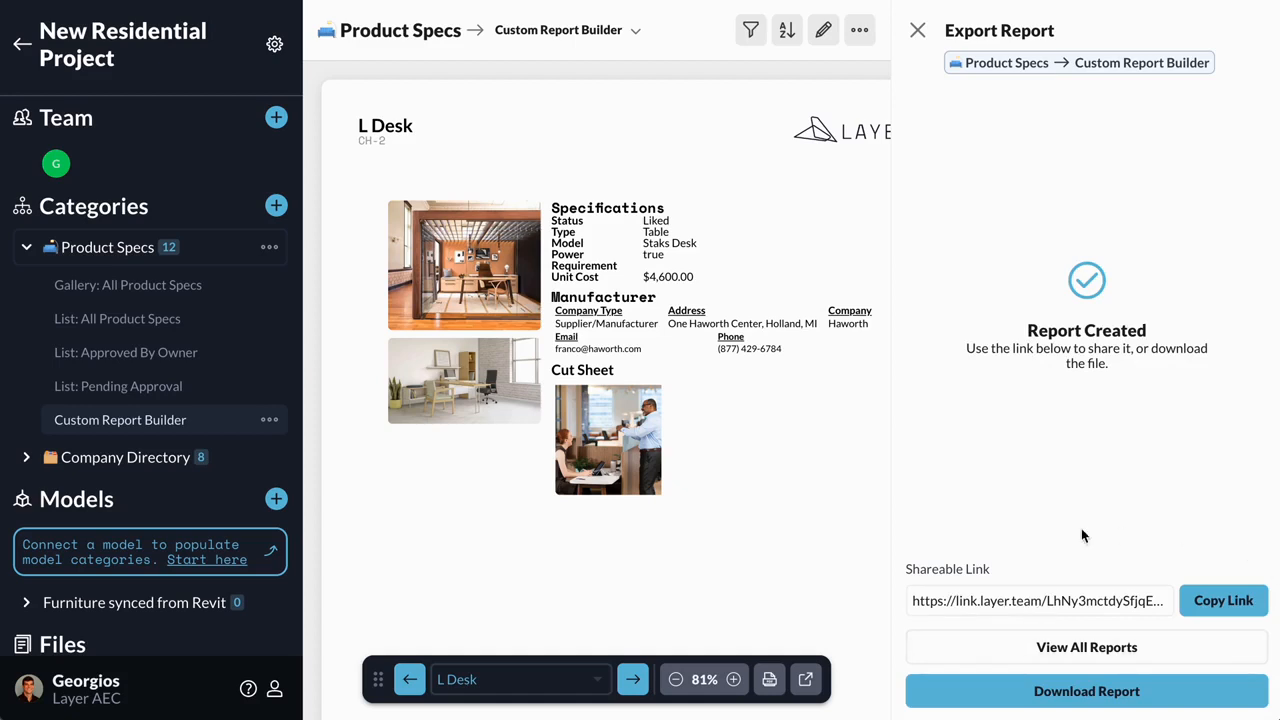
left_click(917, 30)
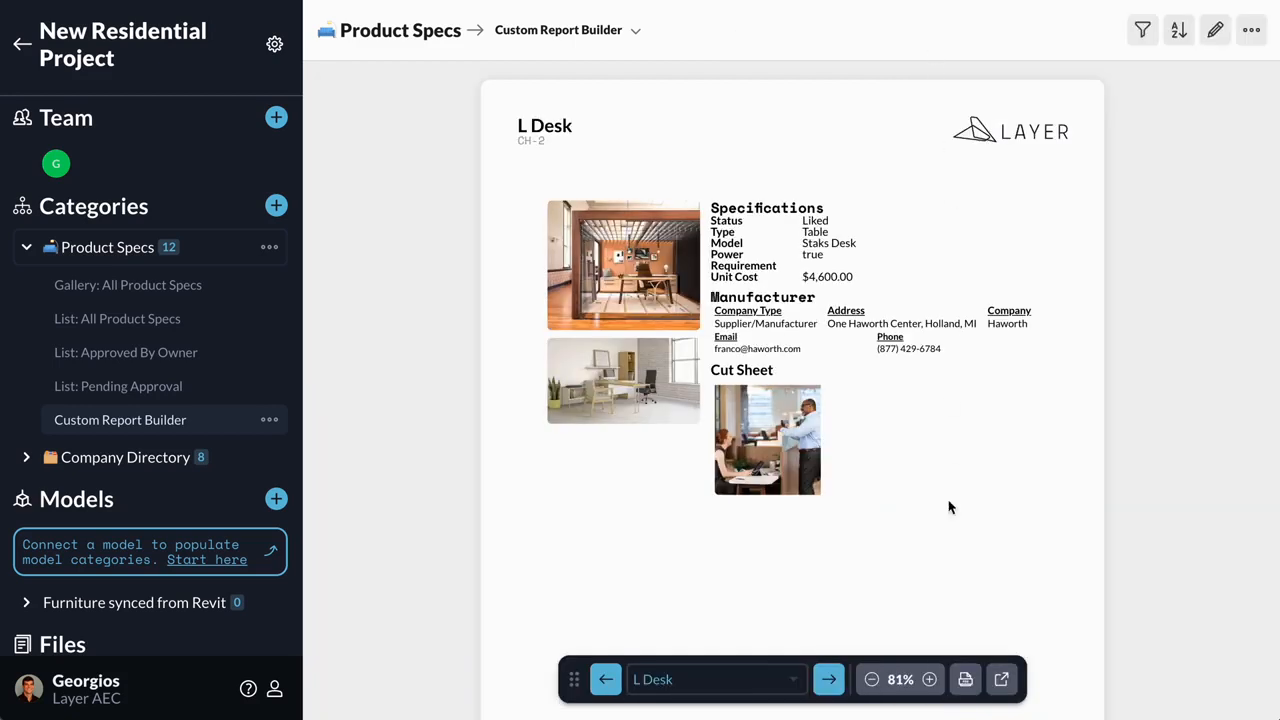
left_click(957, 679)
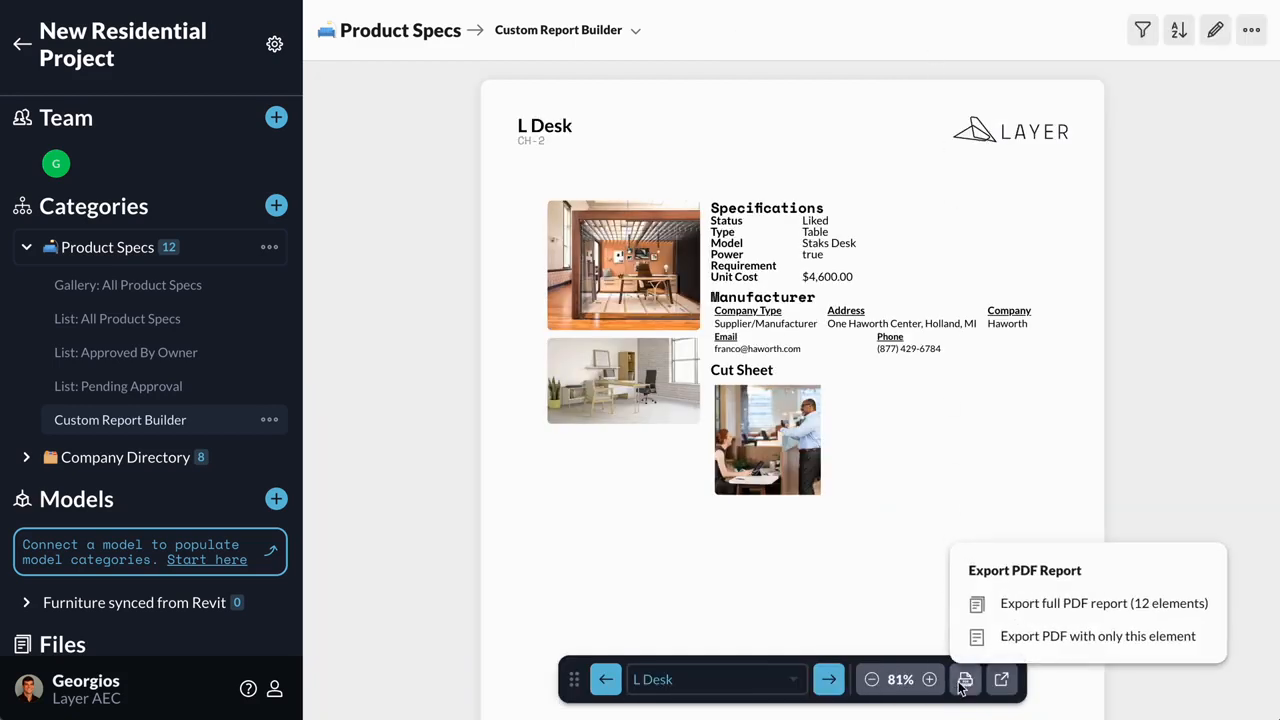
left_click(1015, 645)
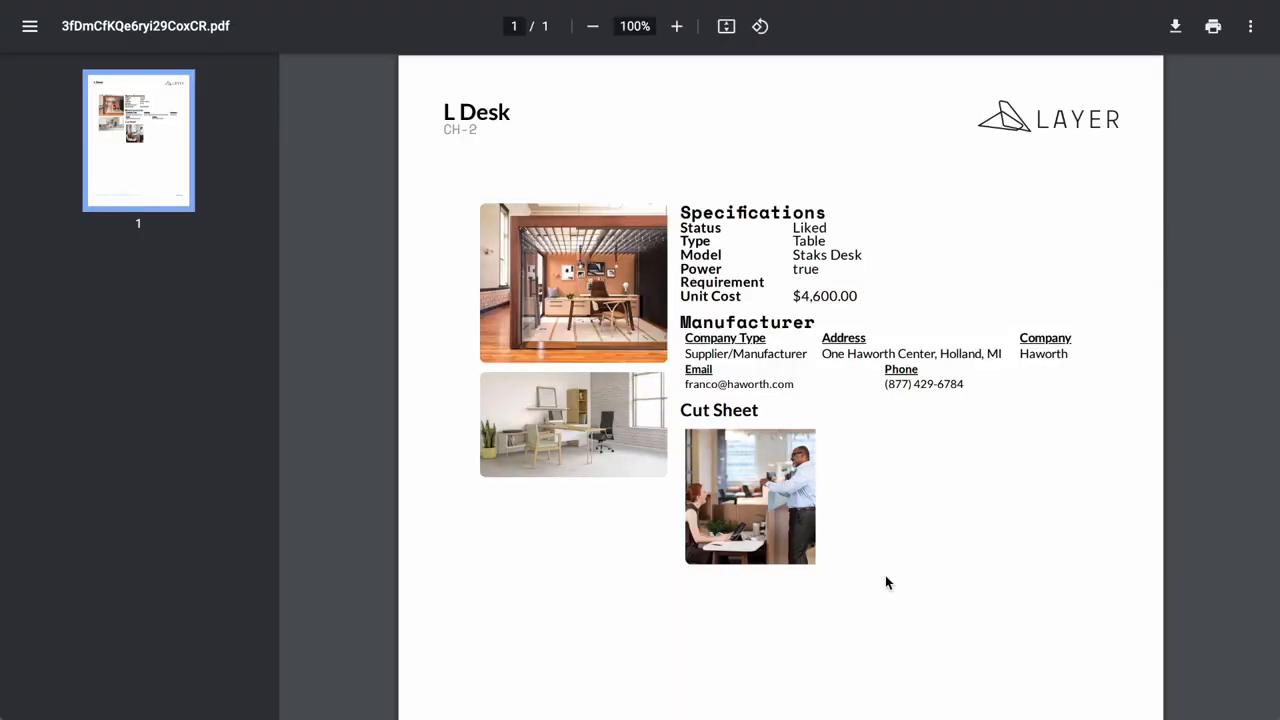
- Review the exported L Desk PDF page and save it to the Drawings folder
scroll(890, 581, "down", 4)
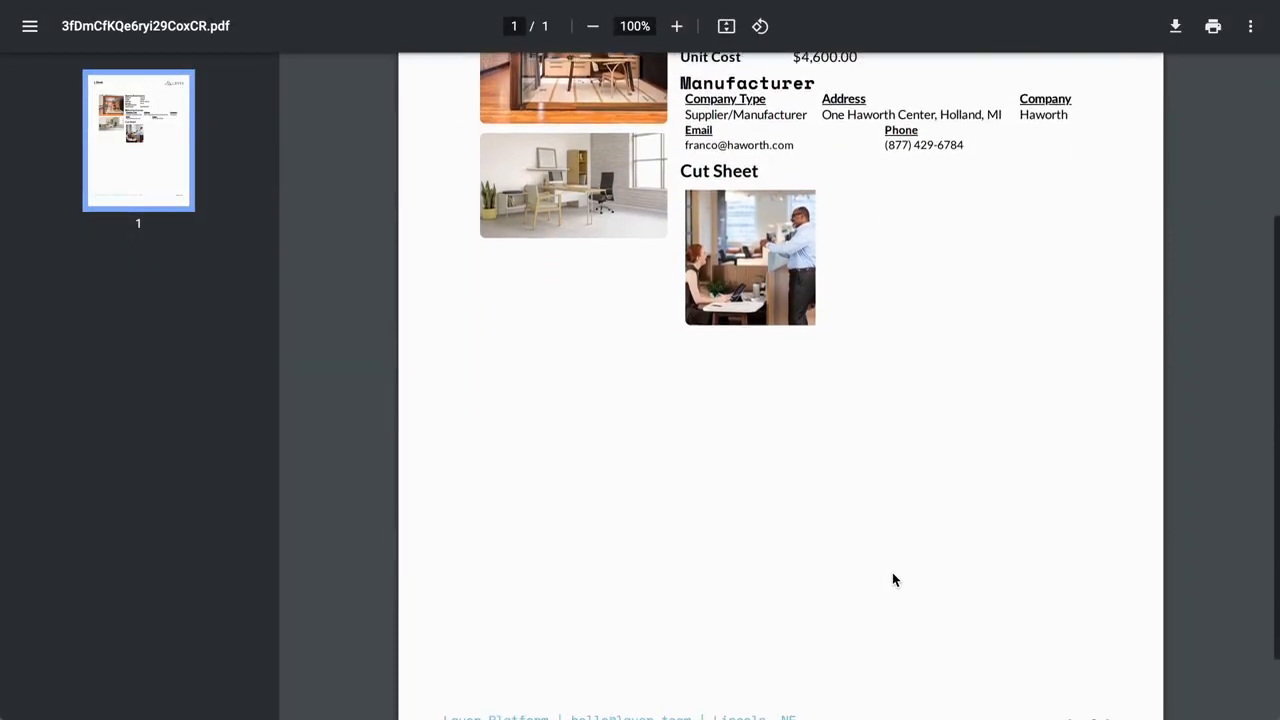
scroll(893, 580, "up", 4)
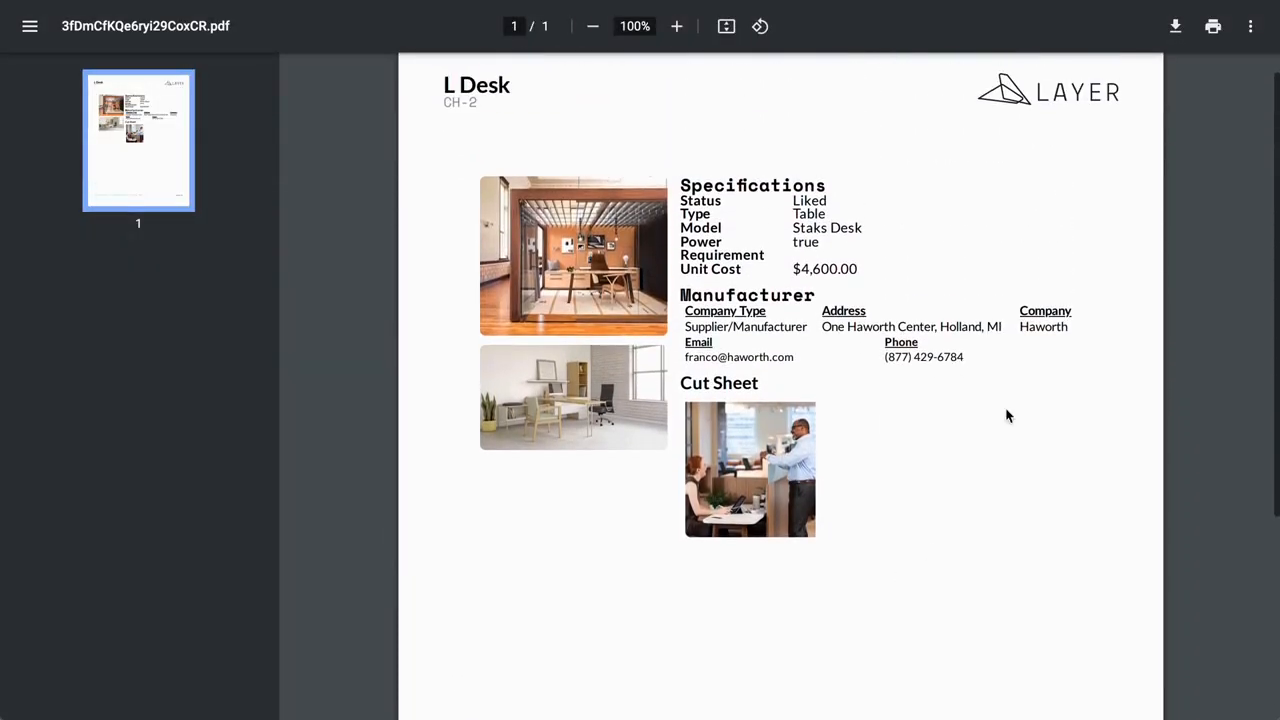
left_click(1176, 27)
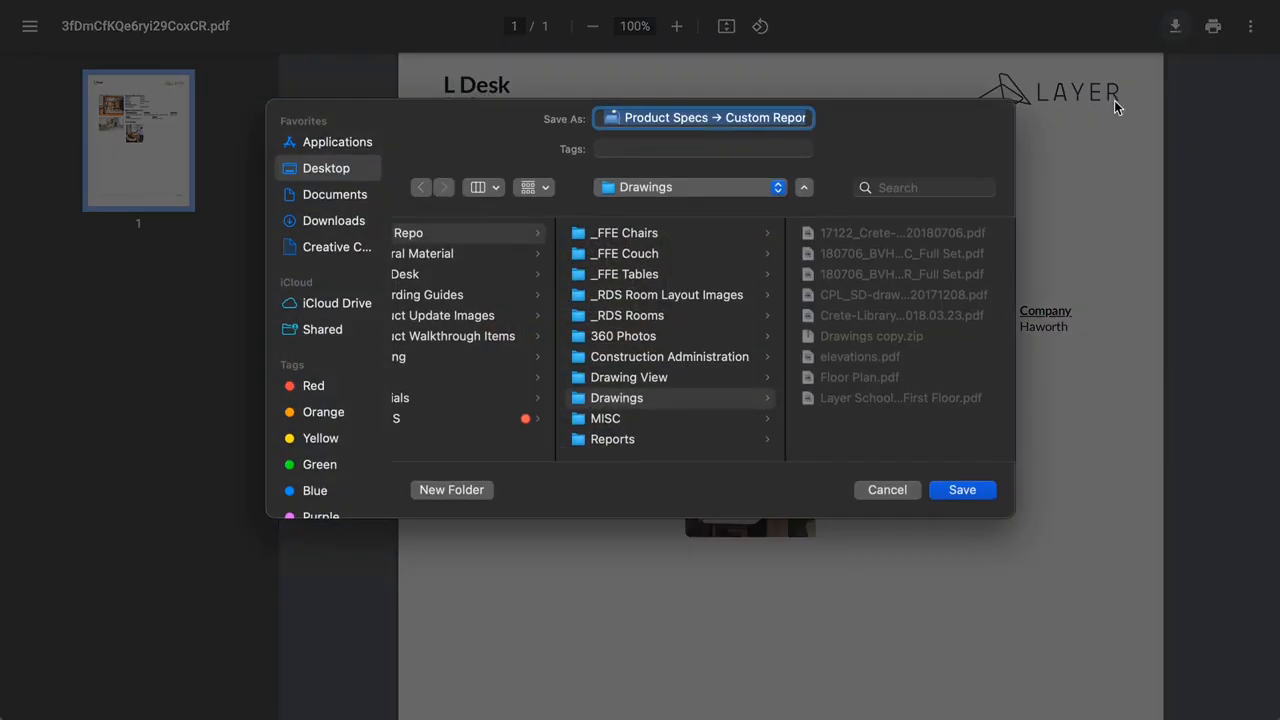
left_click(955, 489)
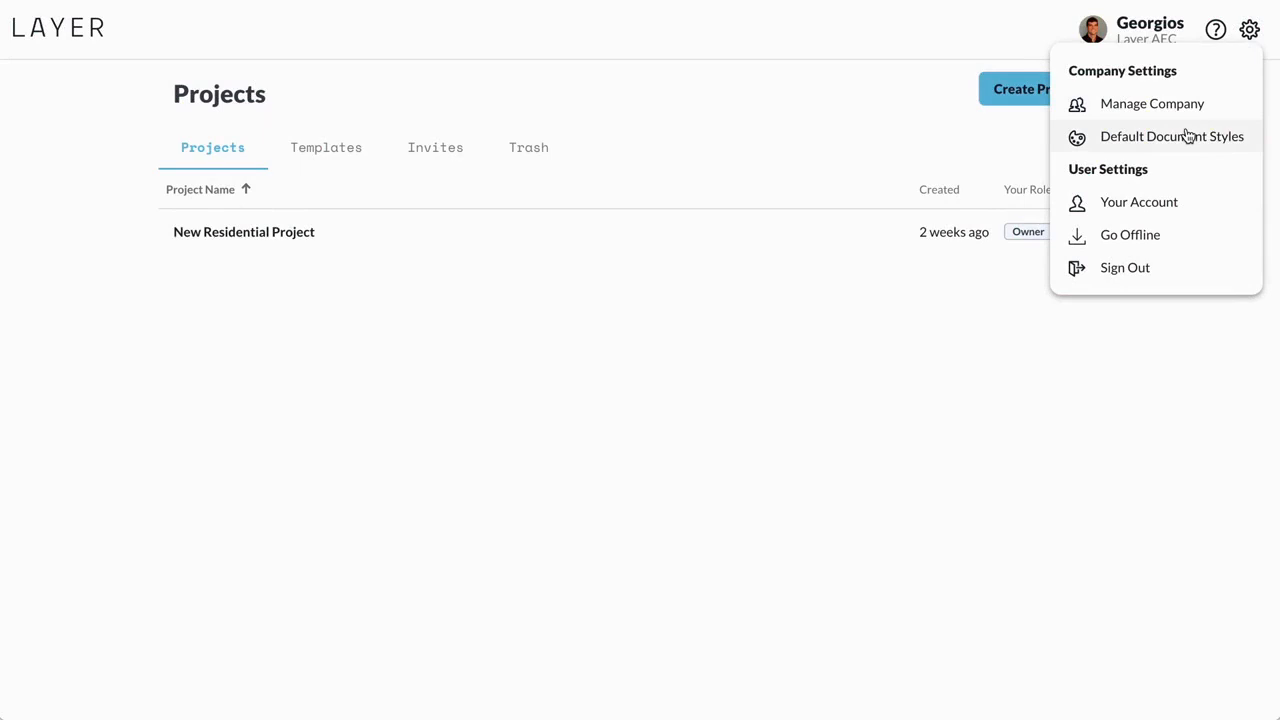
- Create a new default document view style for the company and name it Custom Styles
left_click(1188, 136)
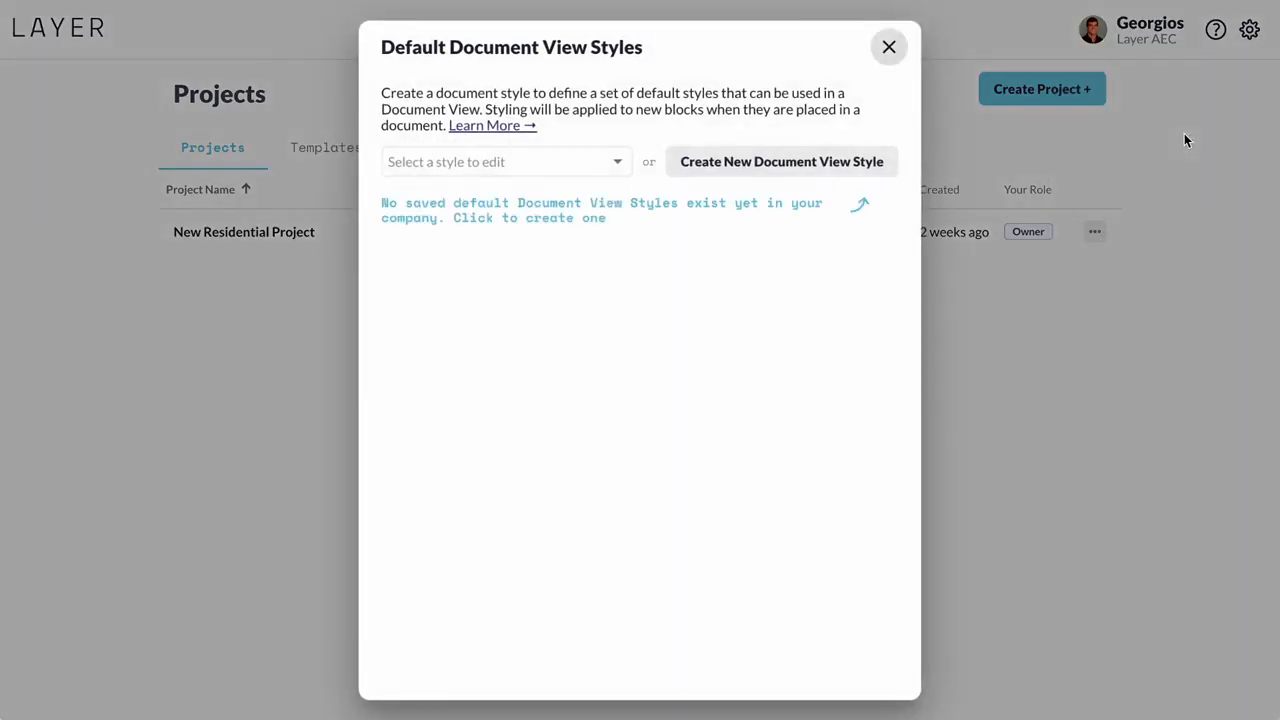
left_click(866, 168)
left_click(530, 213)
type("Custom")
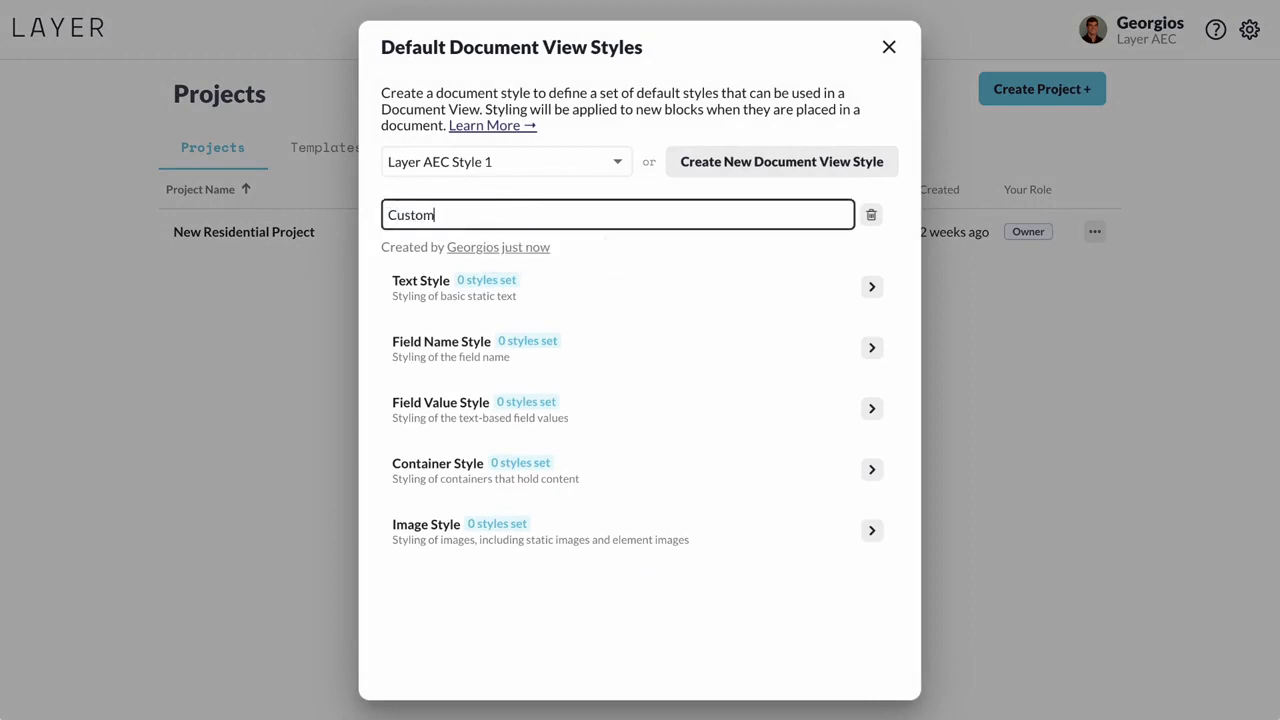
type(" Styles")
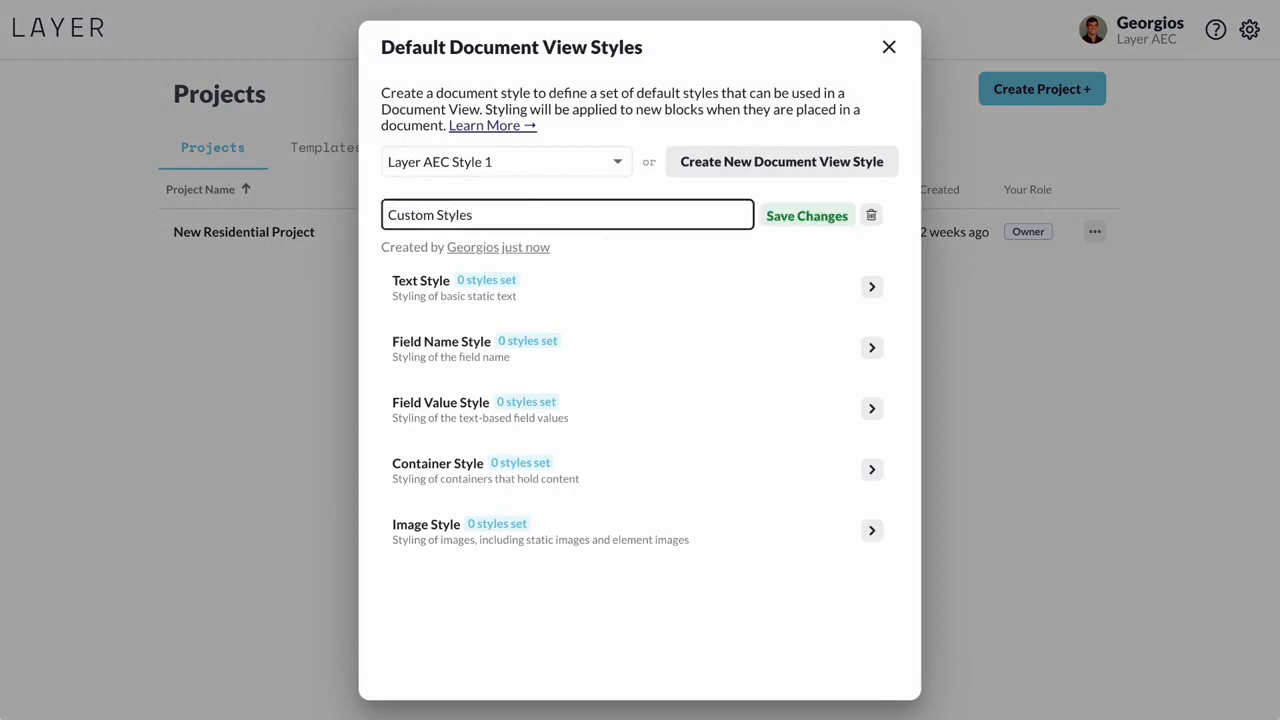
left_click(771, 221)
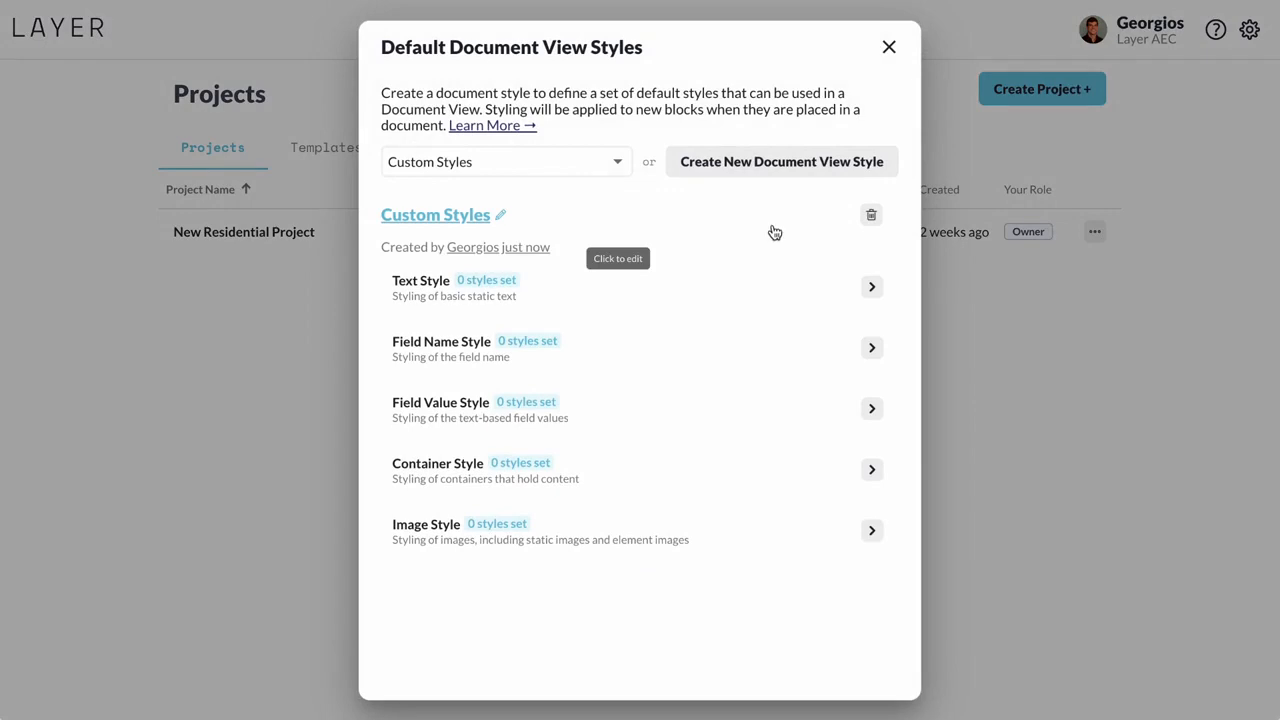
- Set the Custom Styles field name style to show the field name Above in bold Arial, size 12
left_click(869, 352)
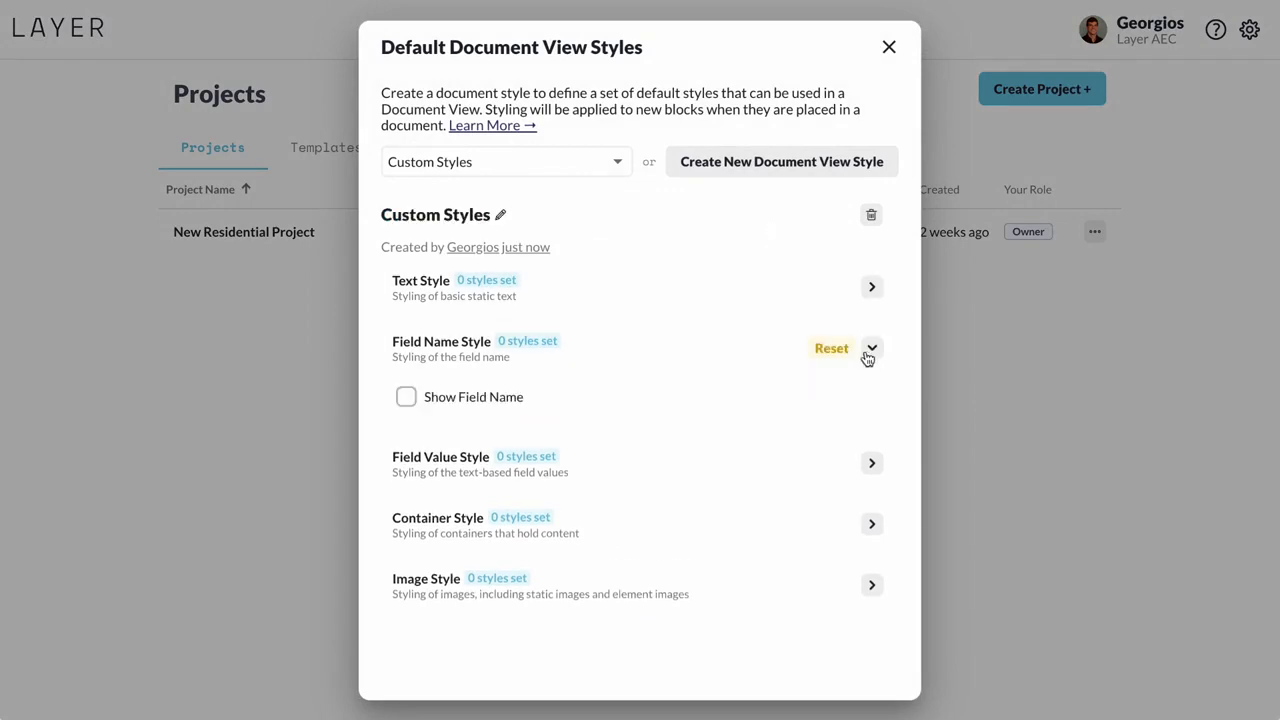
left_click(510, 403)
scroll(508, 403, "down", 1)
left_click(508, 391)
left_click(491, 423)
left_click(485, 470)
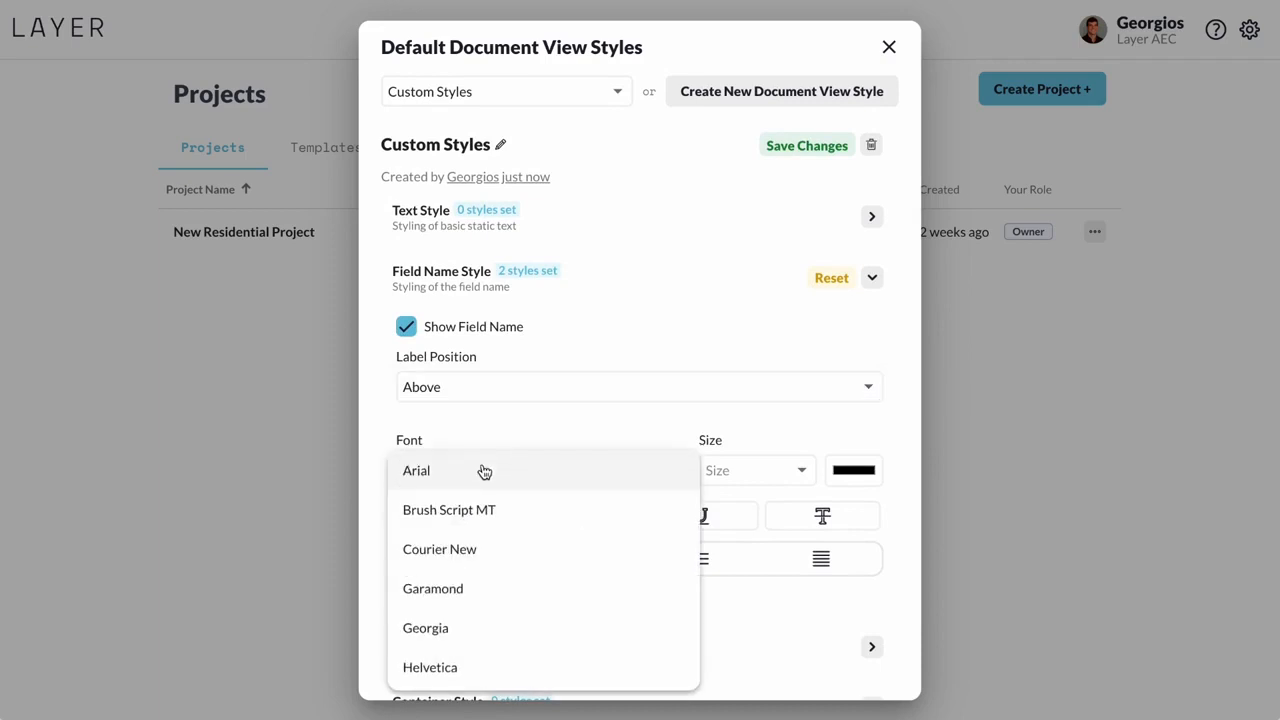
left_click(483, 471)
left_click(735, 474)
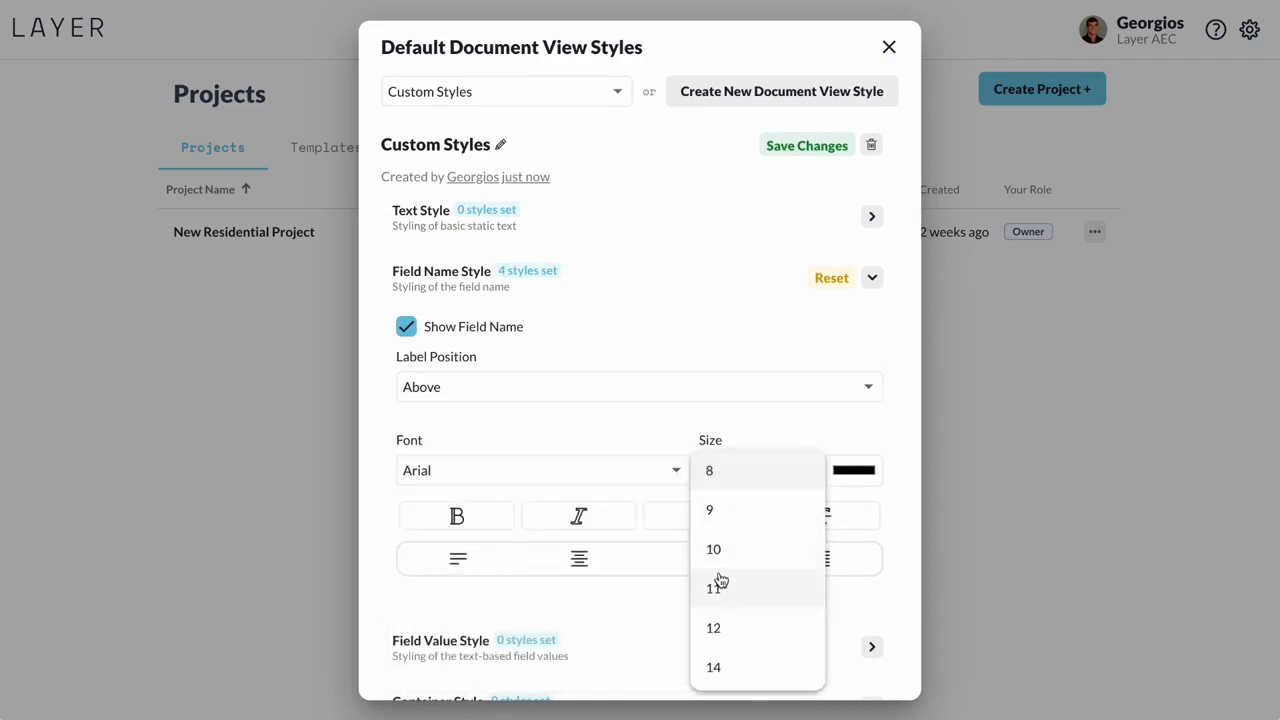
left_click(717, 626)
left_click(485, 521)
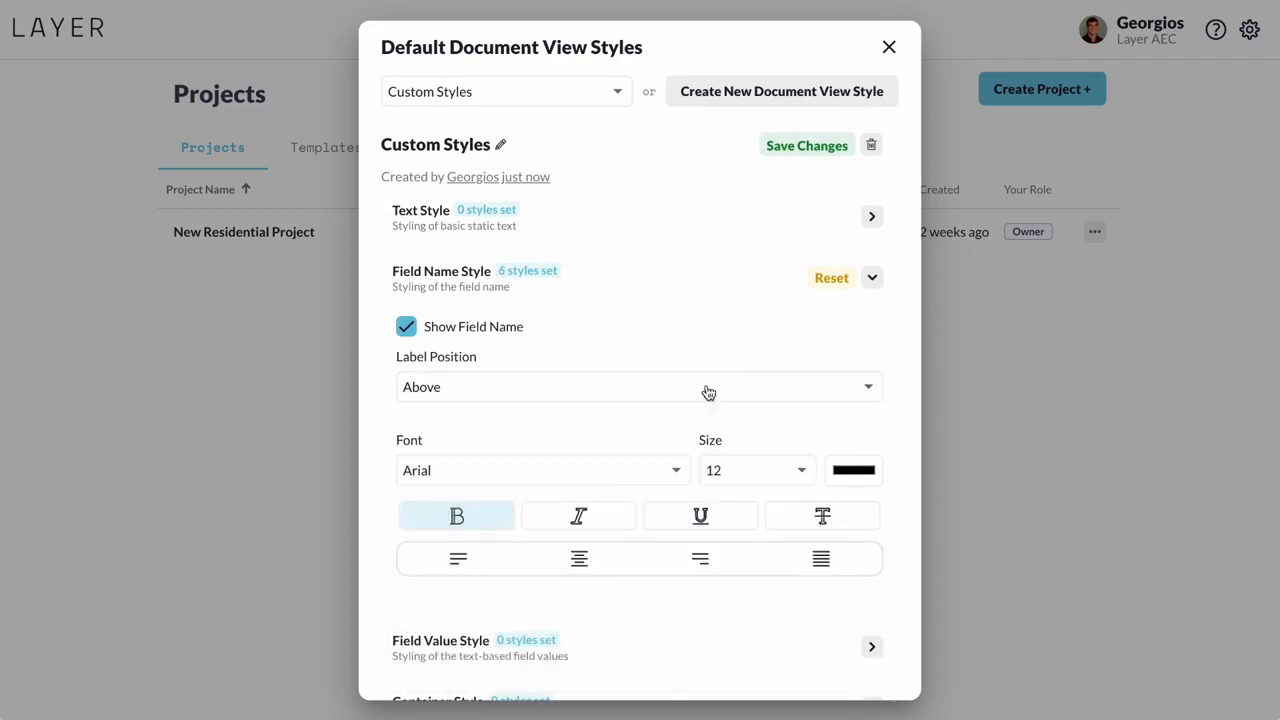
left_click(878, 283)
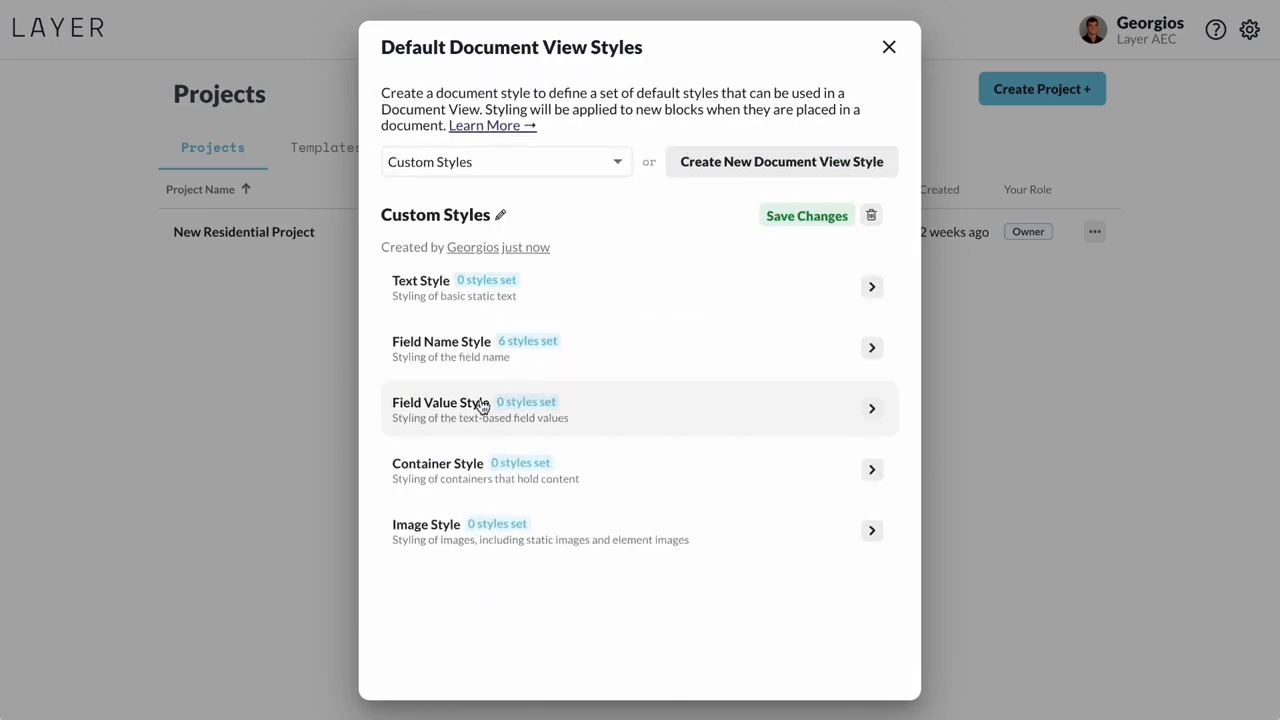
- Set the field value style to Helvetica, size 10, in dark gray, then save the Custom Styles changes and close the settings
left_click(478, 408)
left_click(462, 418)
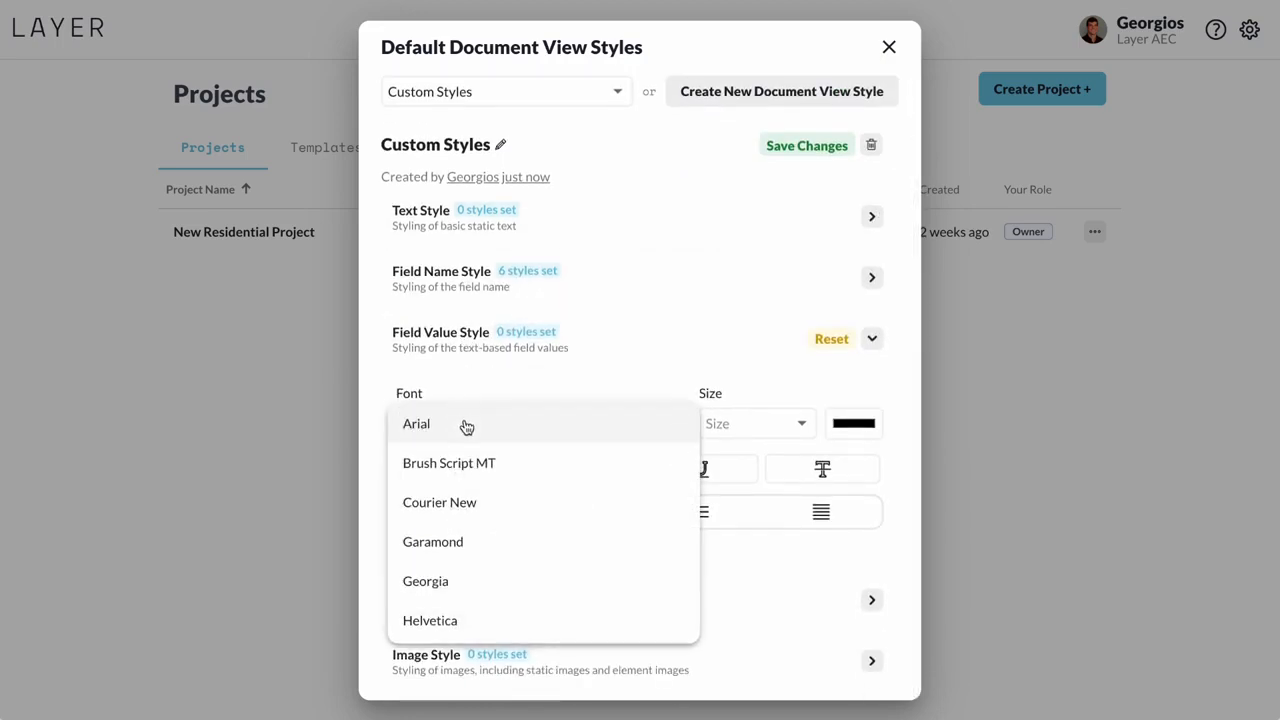
left_click(443, 619)
left_click(780, 432)
left_click(751, 500)
left_click(852, 428)
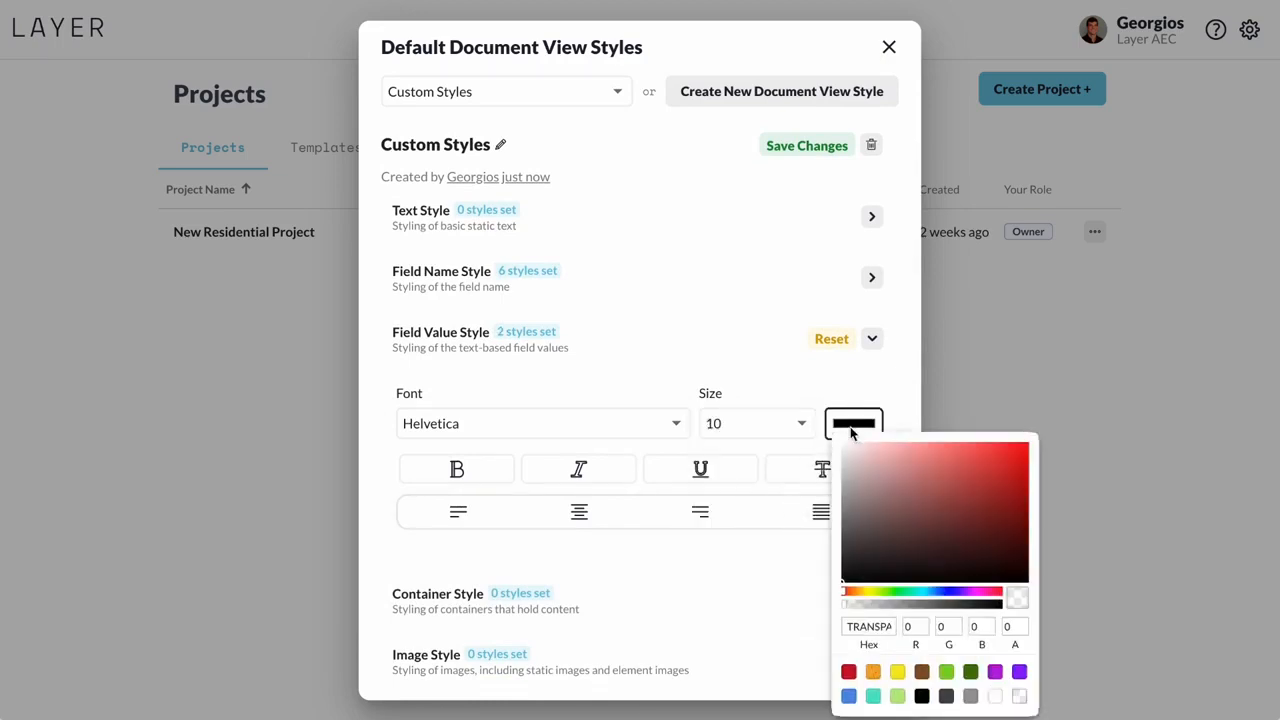
left_click(947, 697)
left_click(792, 367)
left_click(872, 342)
left_click(823, 216)
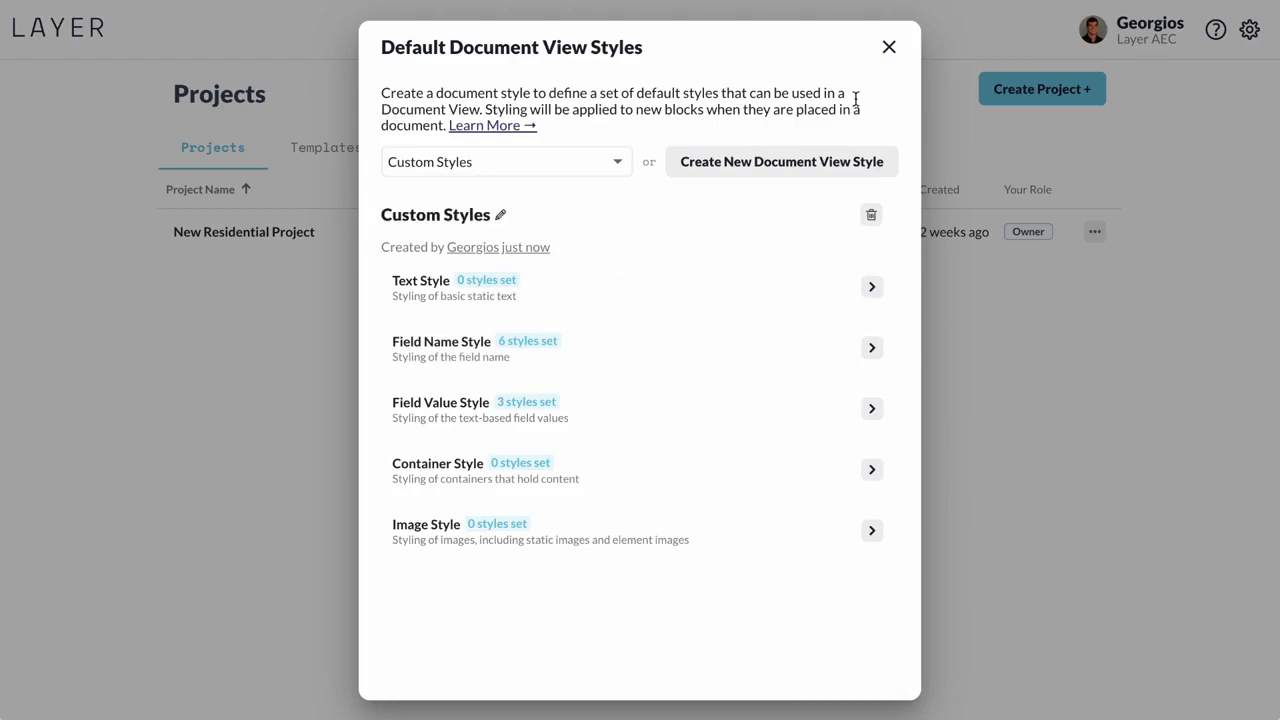
left_click(889, 46)
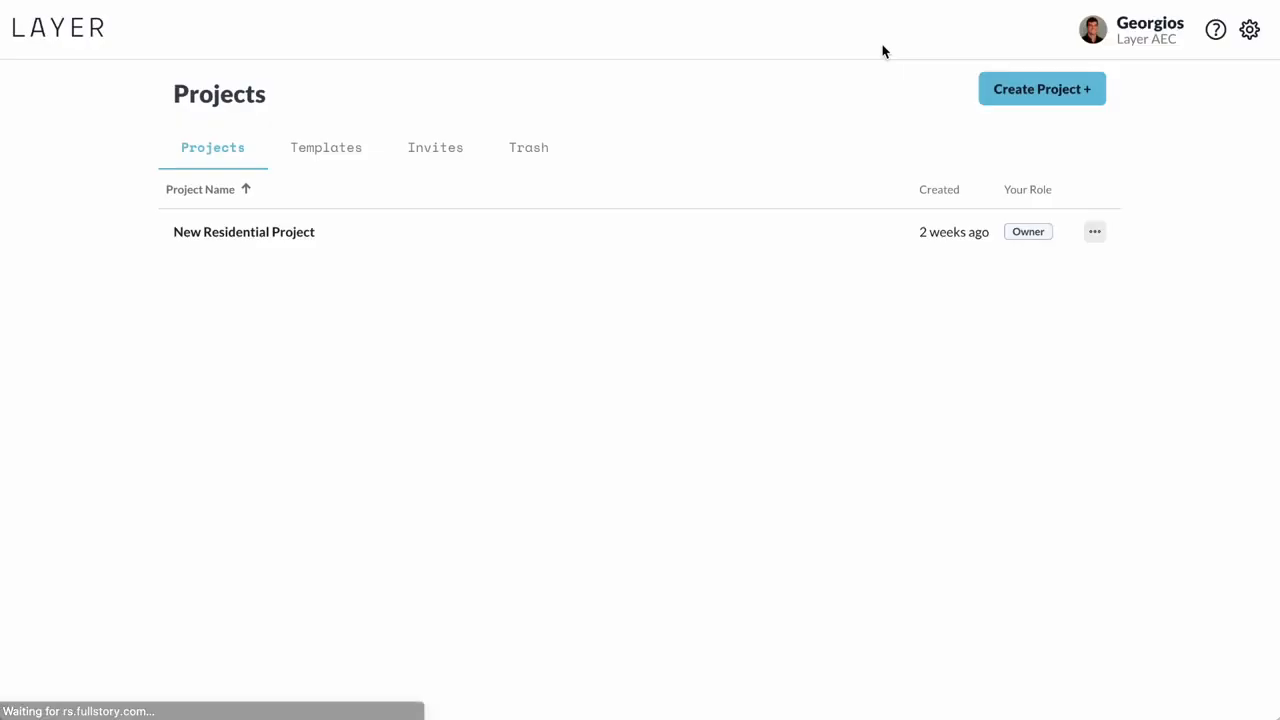
- In New Residential Project, create a Document view of Product Specs named My Reports with Custom Styles as its default document style
left_click(281, 234)
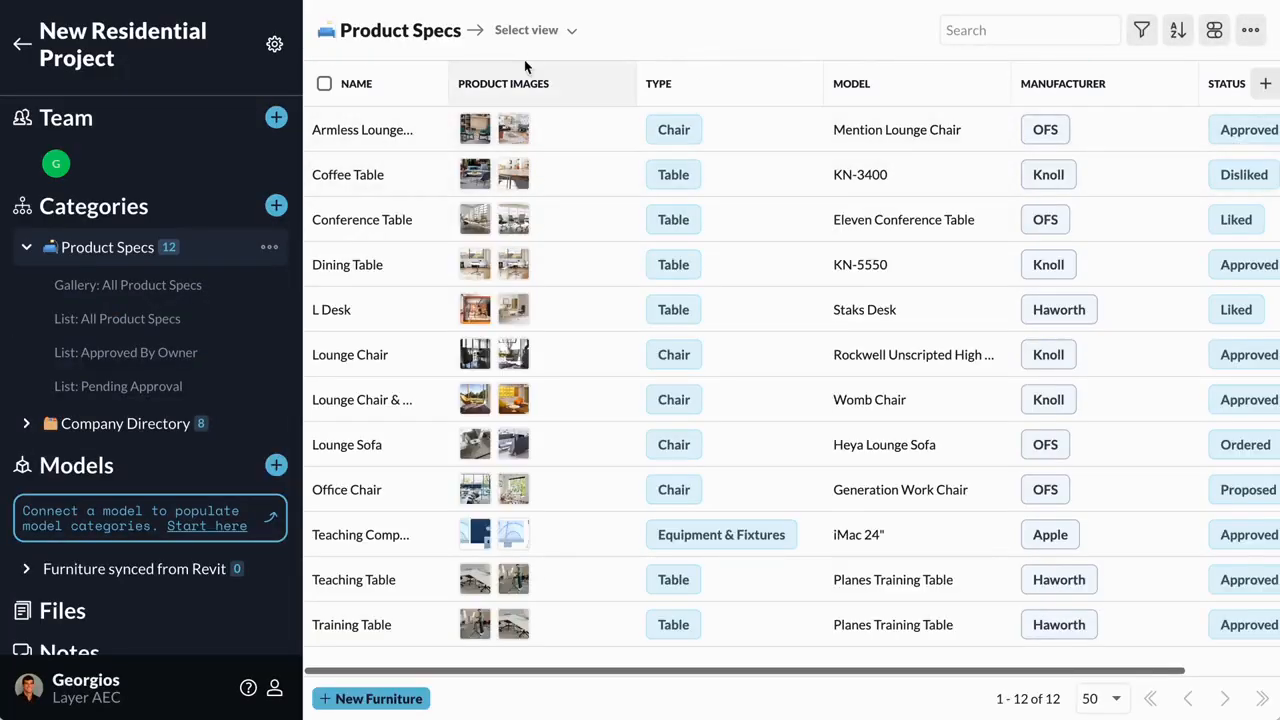
left_click(537, 32)
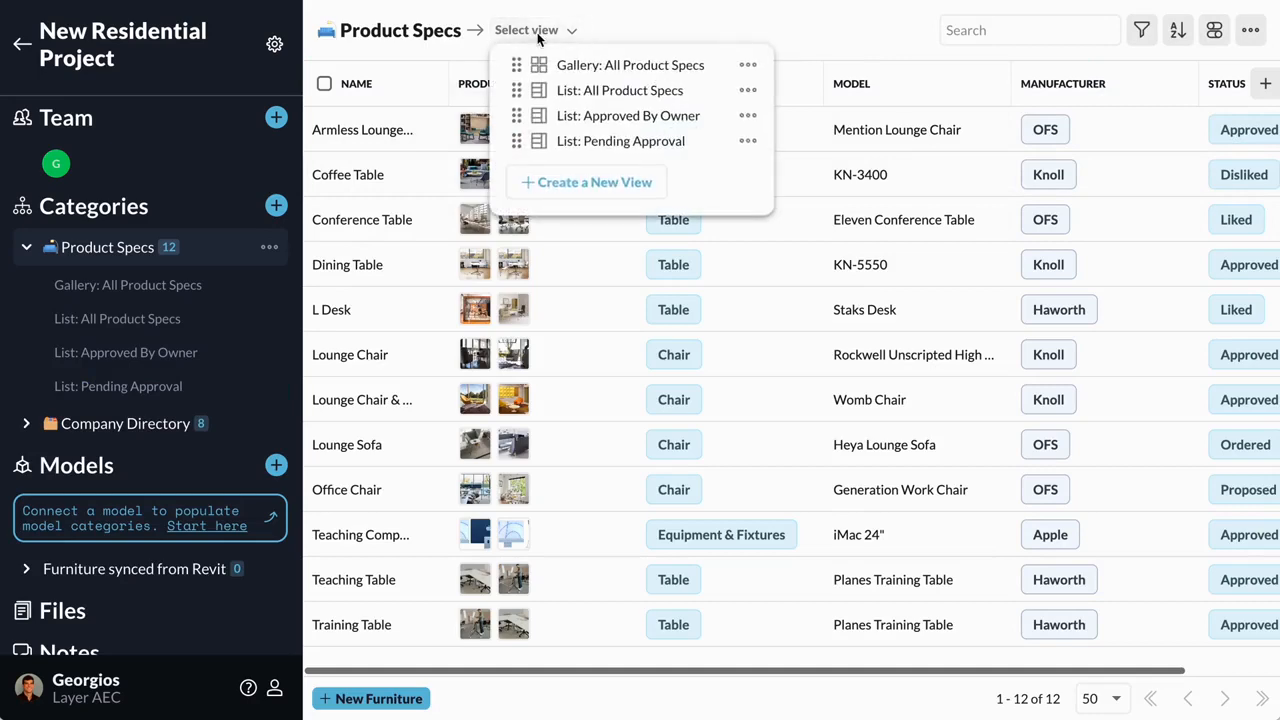
left_click(557, 186)
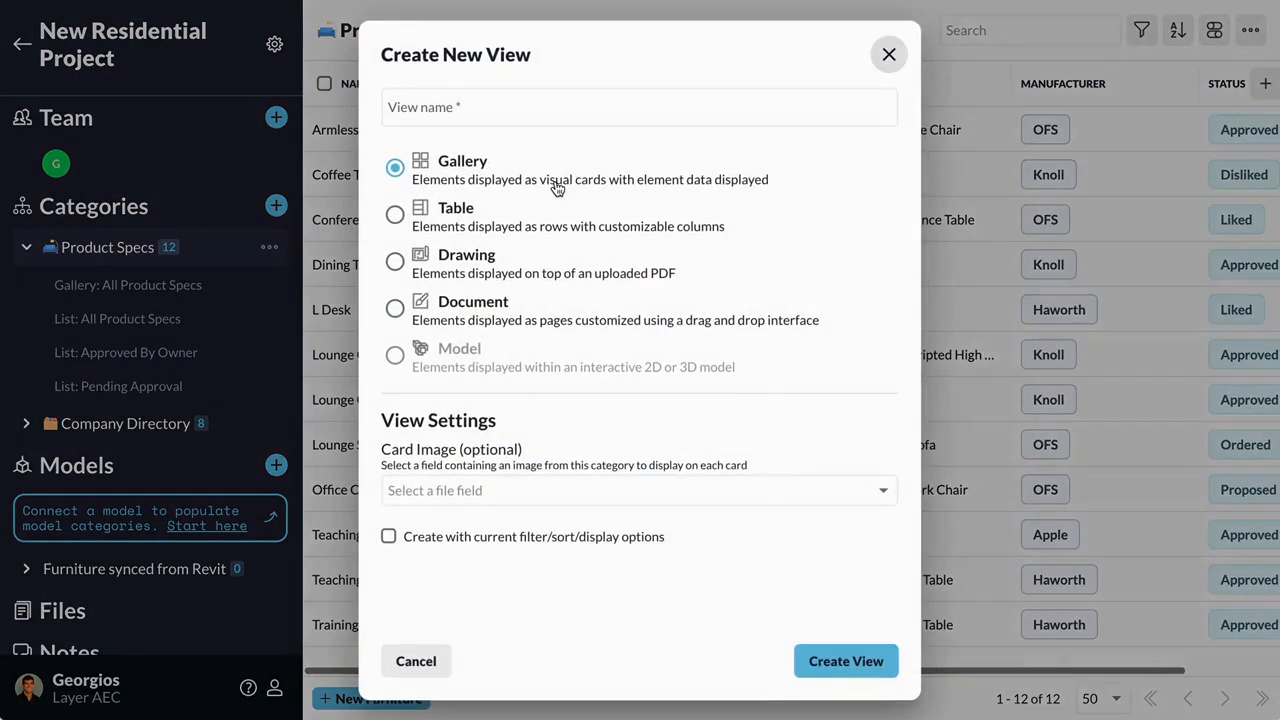
left_click(549, 111)
type("My repo")
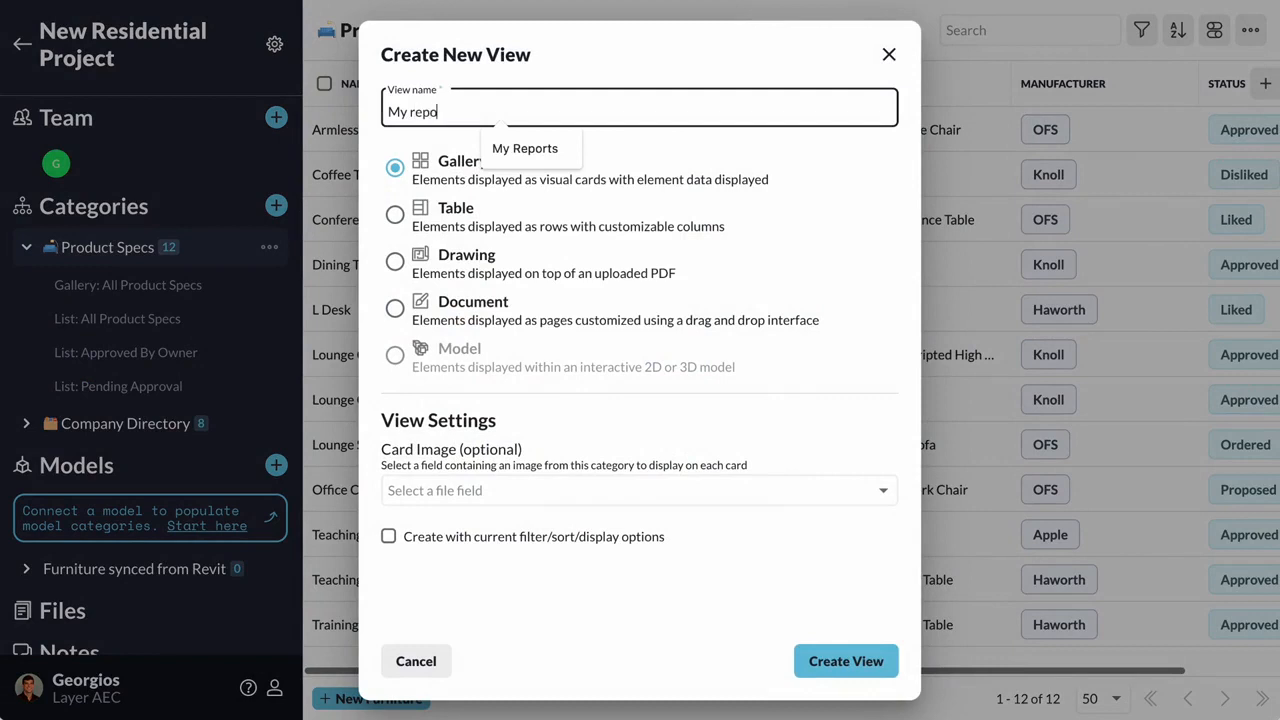
left_click(557, 148)
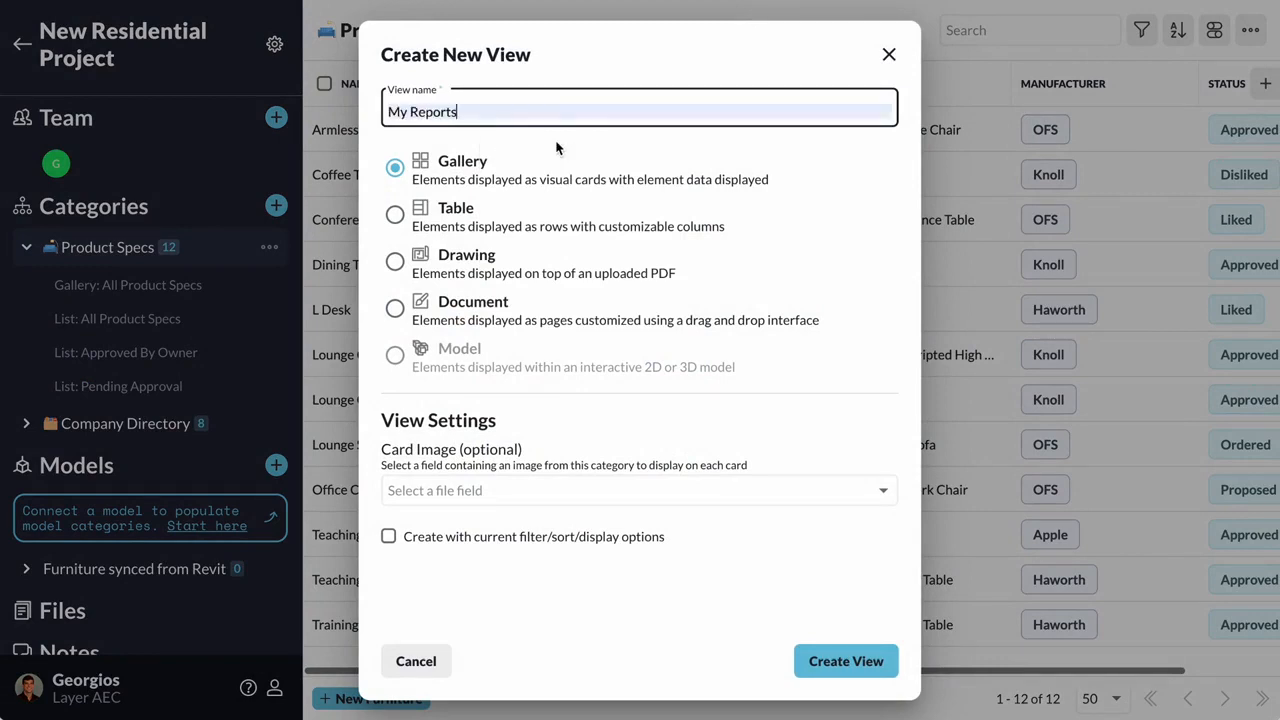
left_click(395, 310)
left_click(456, 478)
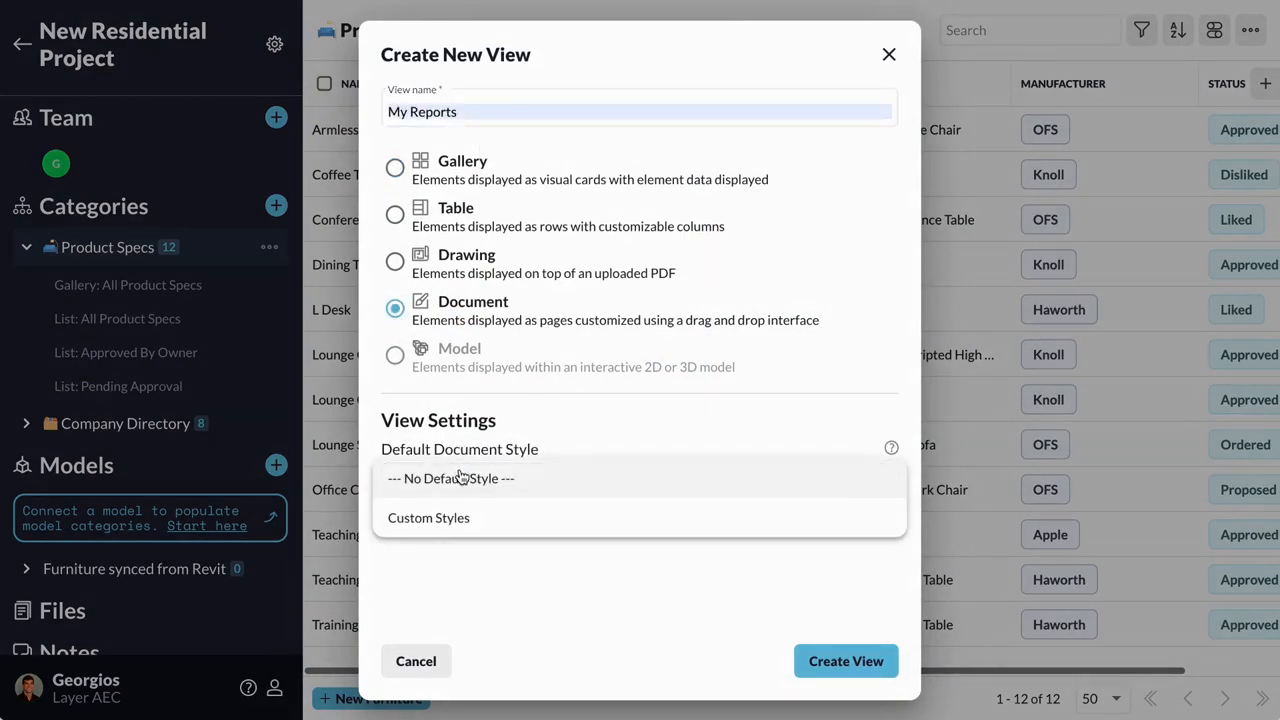
left_click(448, 520)
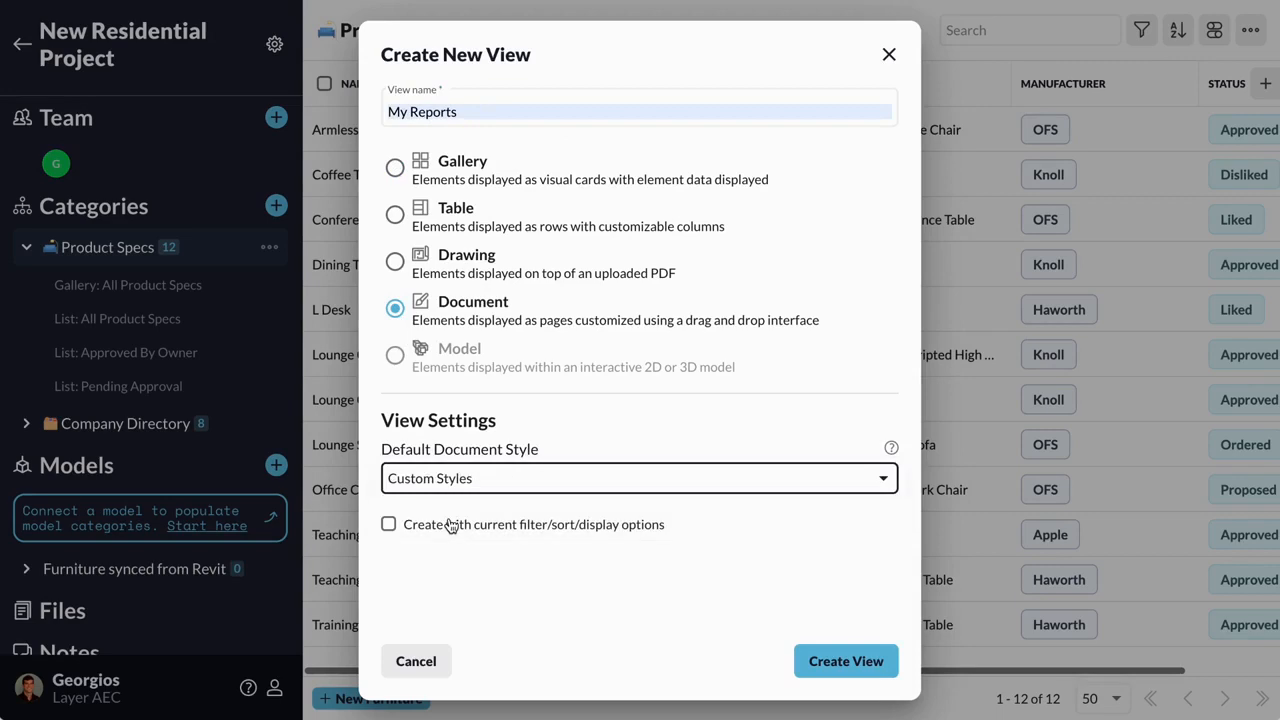
left_click(812, 660)
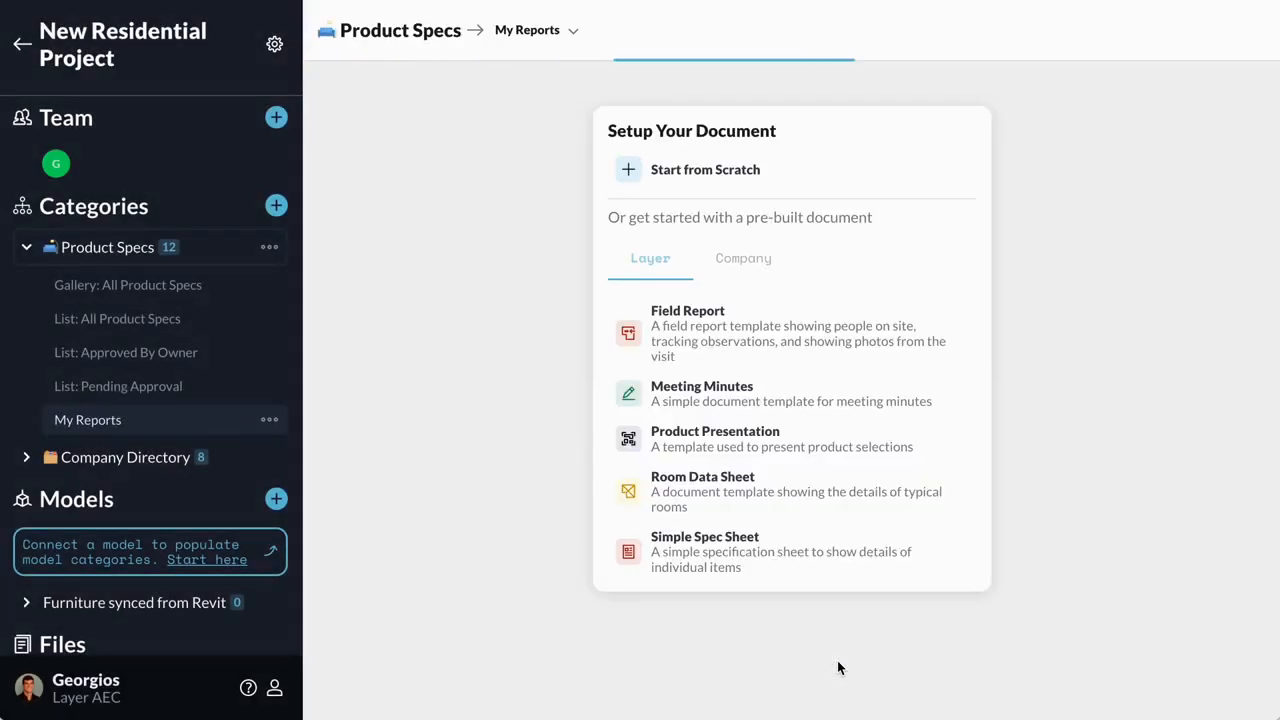
- Start the My Reports document from scratch, open it for editing and check its default document style setting
left_click(776, 176)
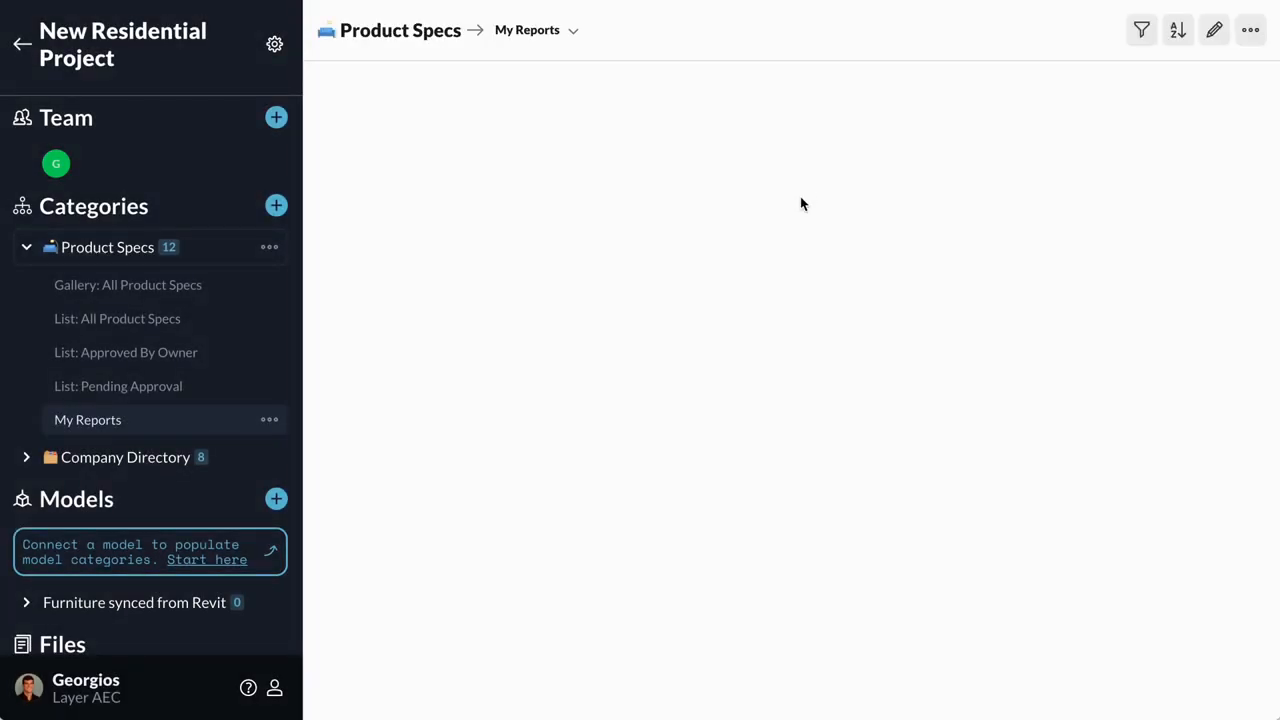
left_click(1214, 30)
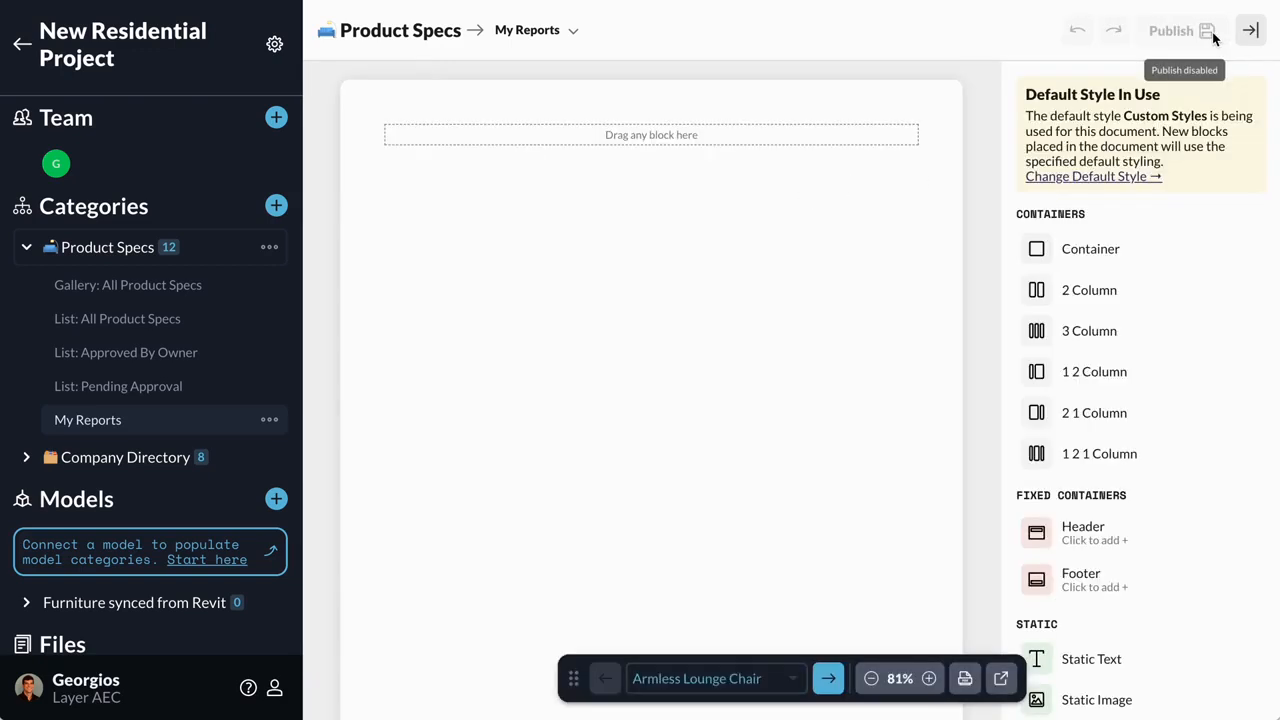
left_click(1131, 177)
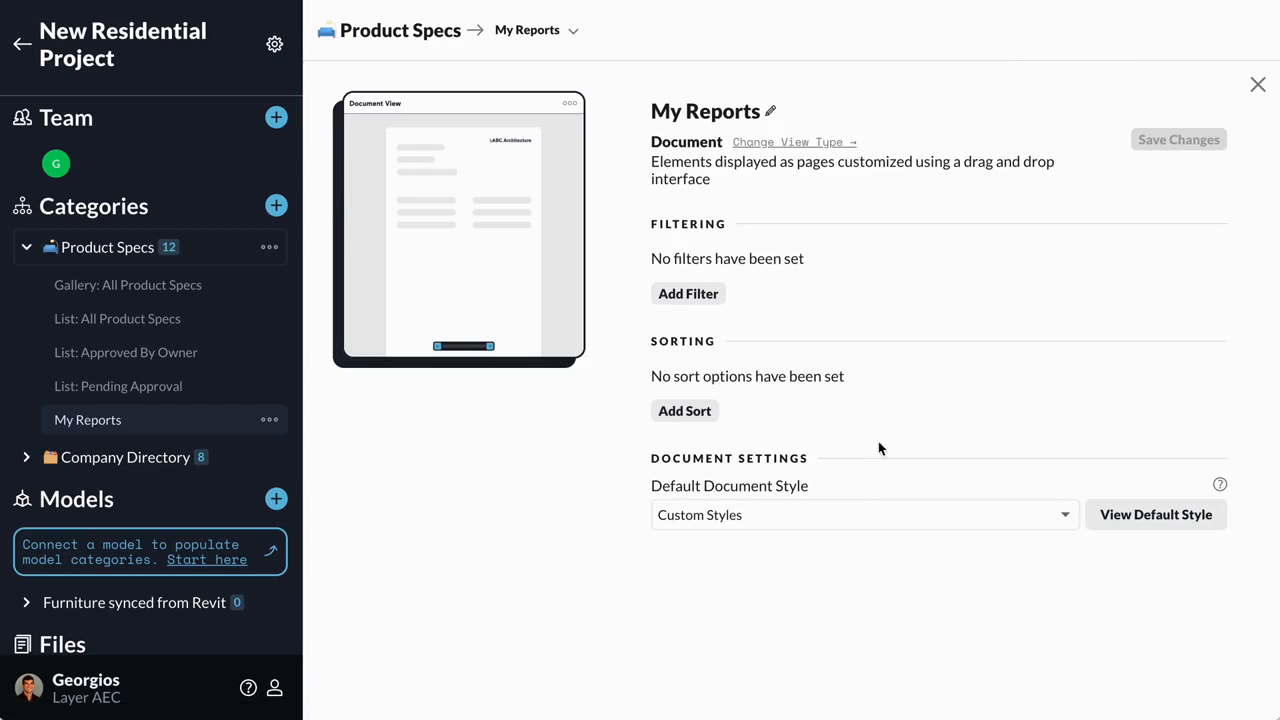
left_click(841, 524)
left_click(840, 516)
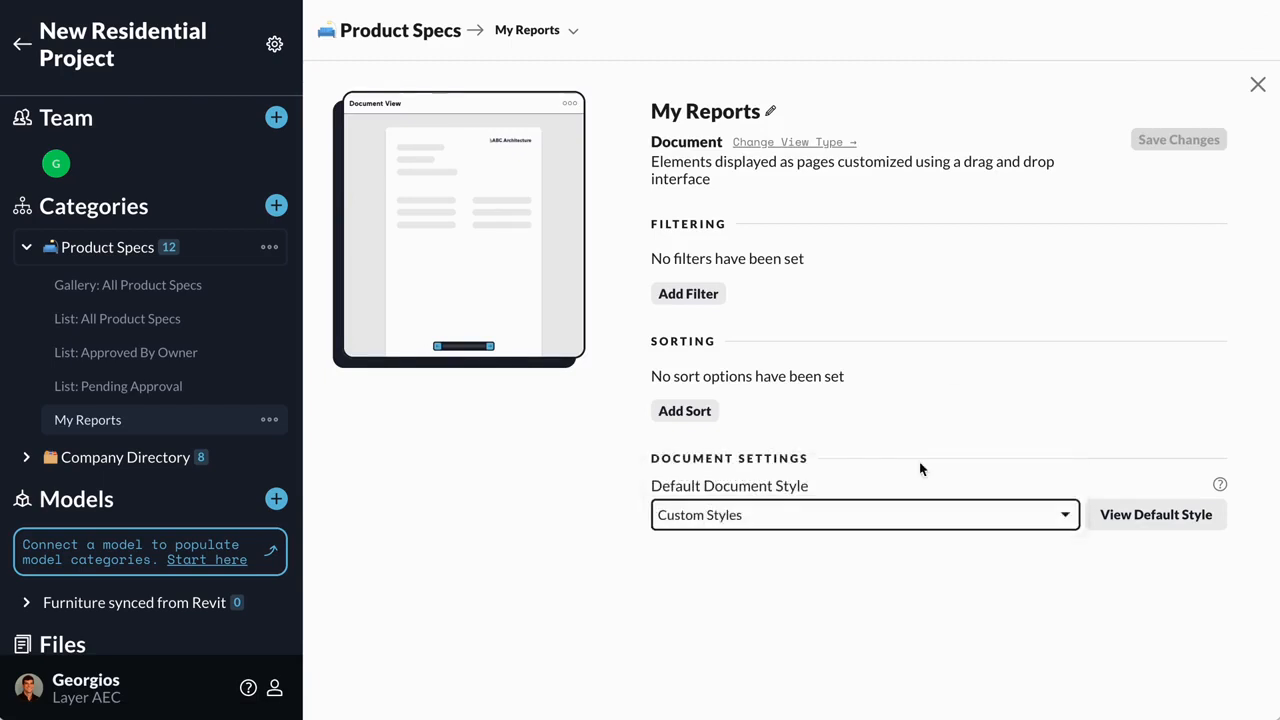
left_click(1257, 87)
- Place a 2 Column container in the empty document
scroll(1110, 300, "down", 1)
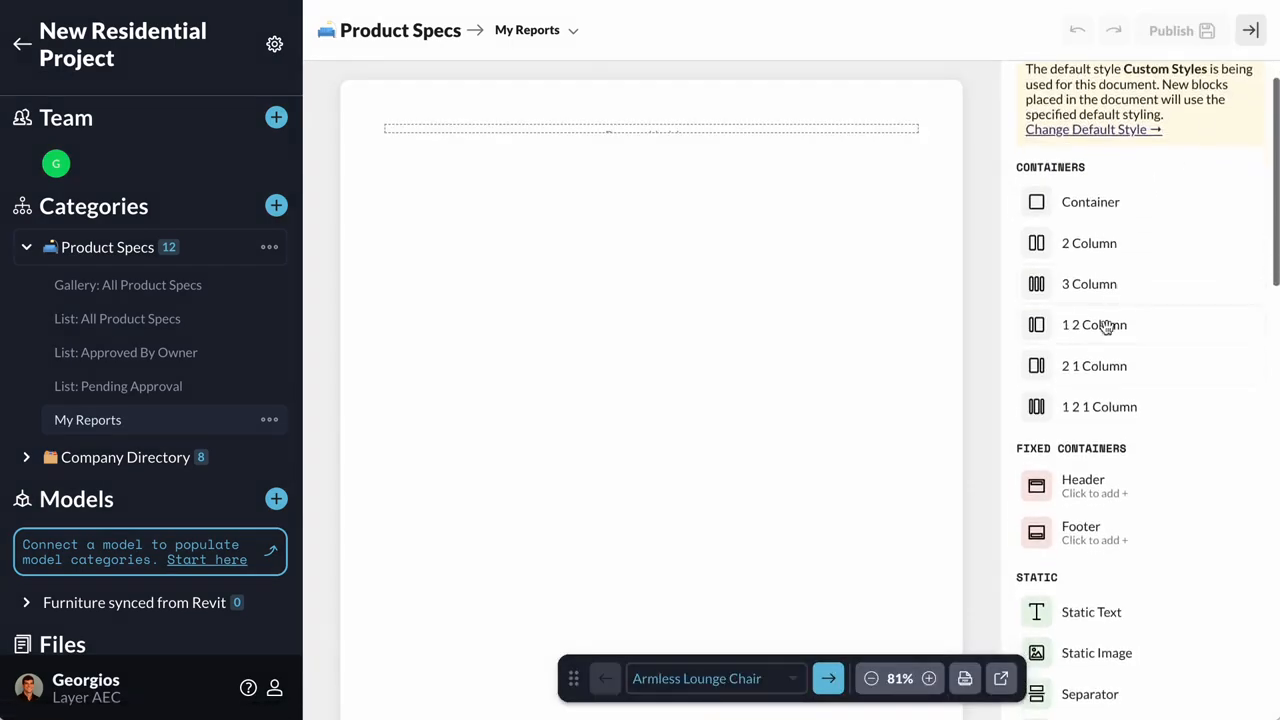
left_click_drag(1100, 255, 740, 205)
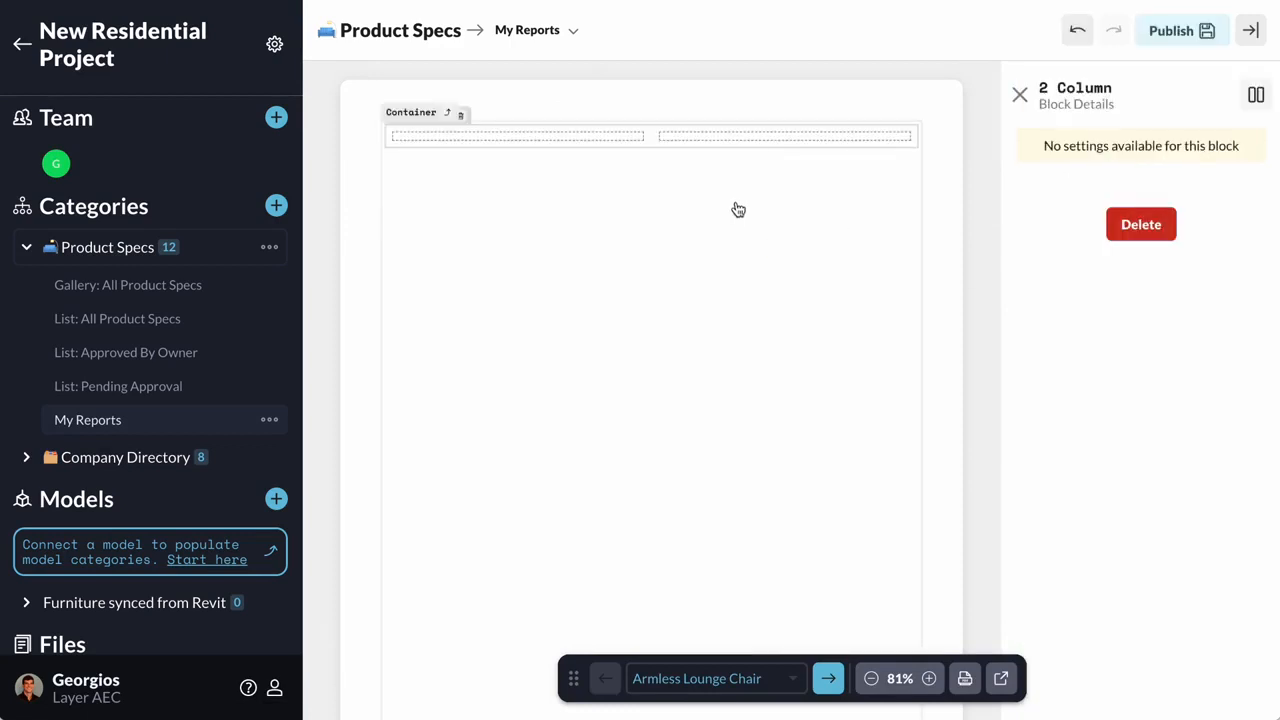
left_click(1020, 91)
- Add the Product Images field to the first column and review the styles applied to its block
scroll(1092, 316, "down", 3)
scroll(1092, 316, "down", 8)
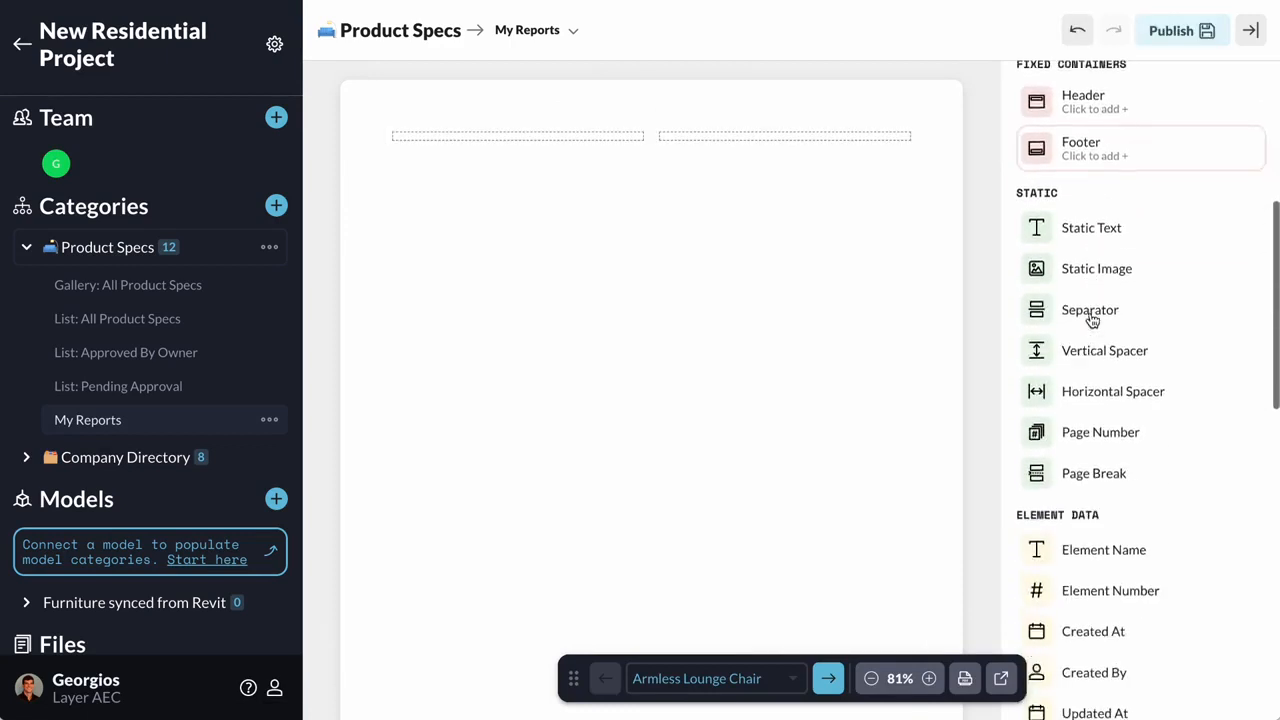
left_click_drag(1074, 420, 613, 152)
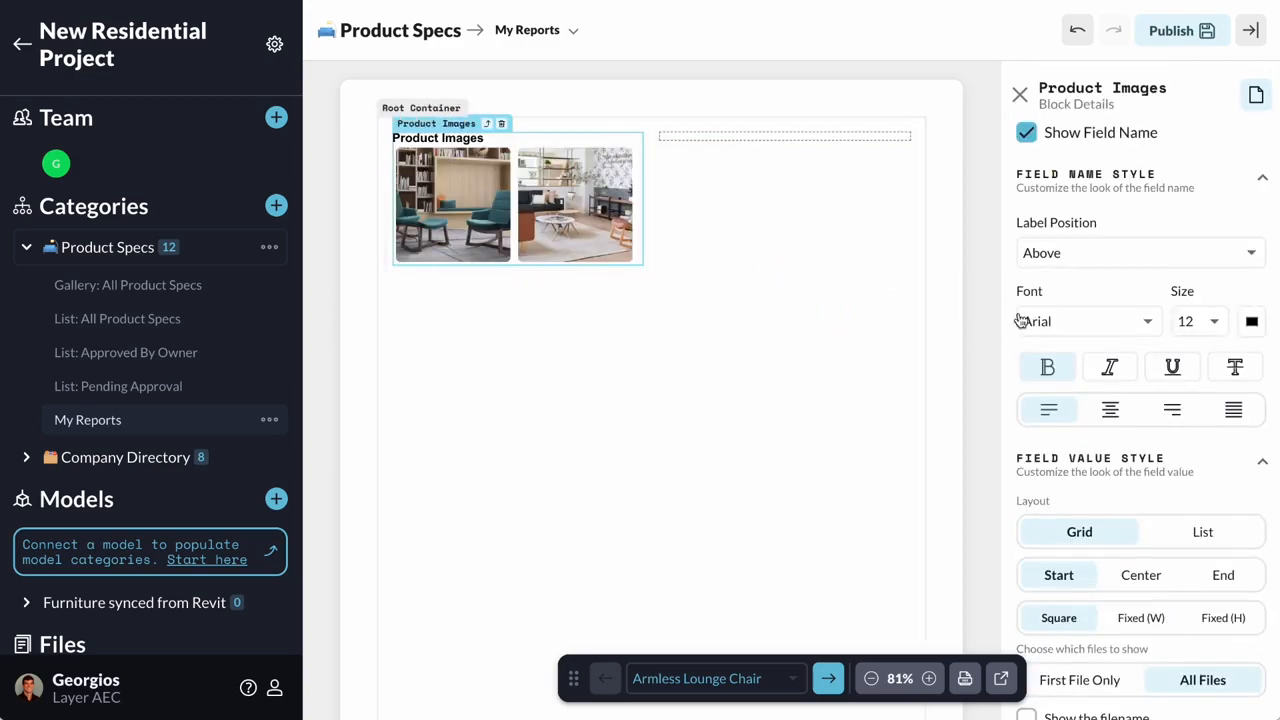
scroll(1234, 368, "down", 2)
scroll(1230, 365, "up", 2)
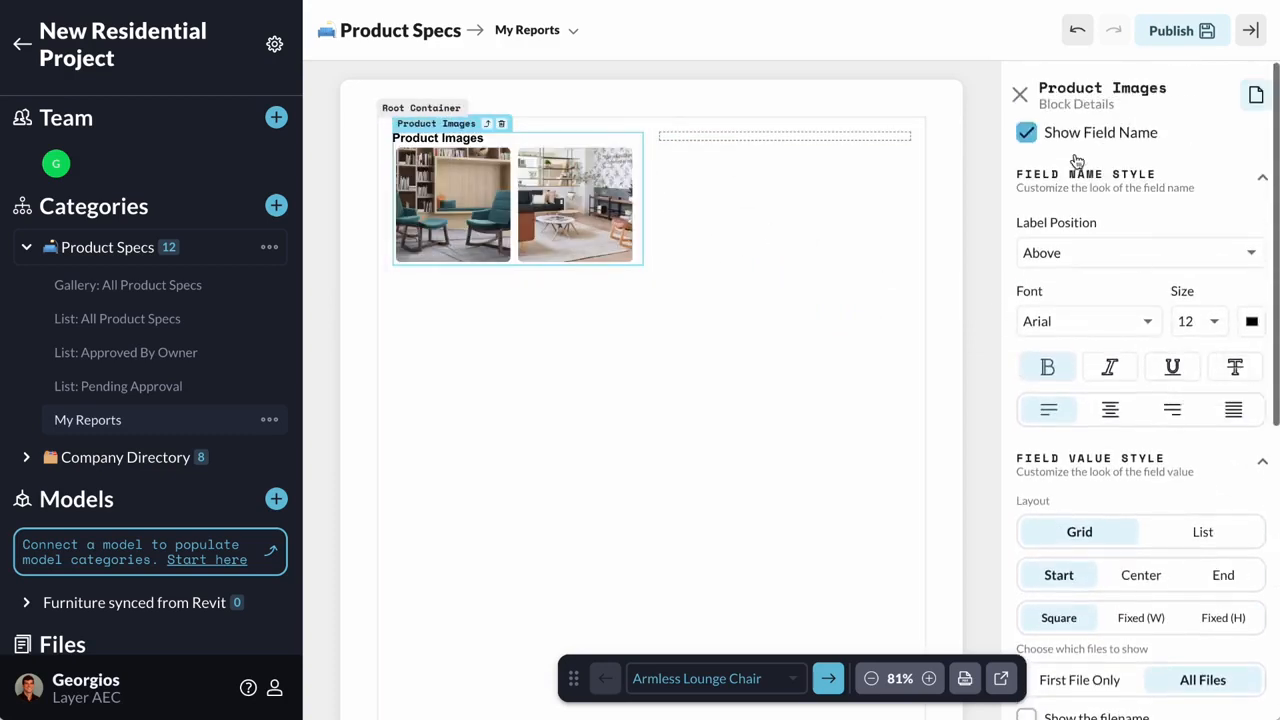
left_click(1017, 97)
- Add the Unit Cost field to the second column and the Model field beneath it
scroll(1094, 288, "down", 4)
left_click_drag(1080, 427, 726, 143)
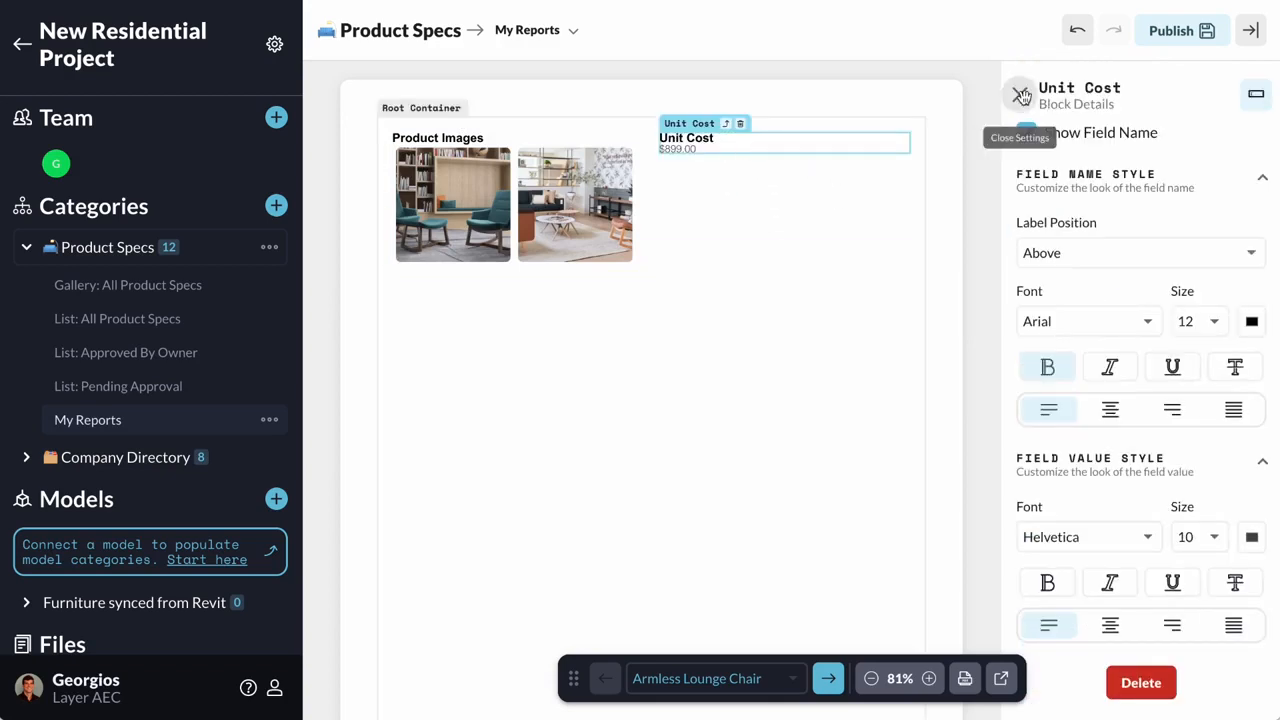
left_click(1019, 95)
scroll(1083, 290, "down", 3)
left_click_drag(1080, 314, 706, 168)
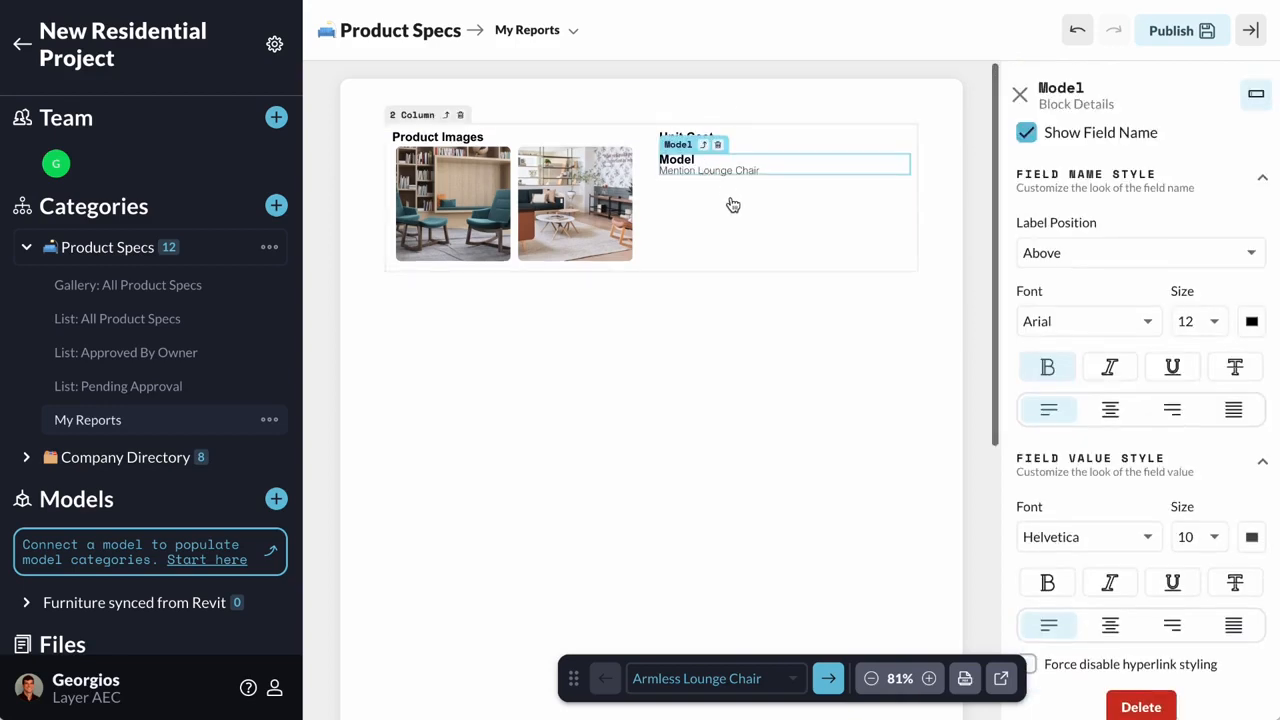
- Check the Unit Cost block's styles, then publish the My Reports document and exit editing
left_click(753, 144)
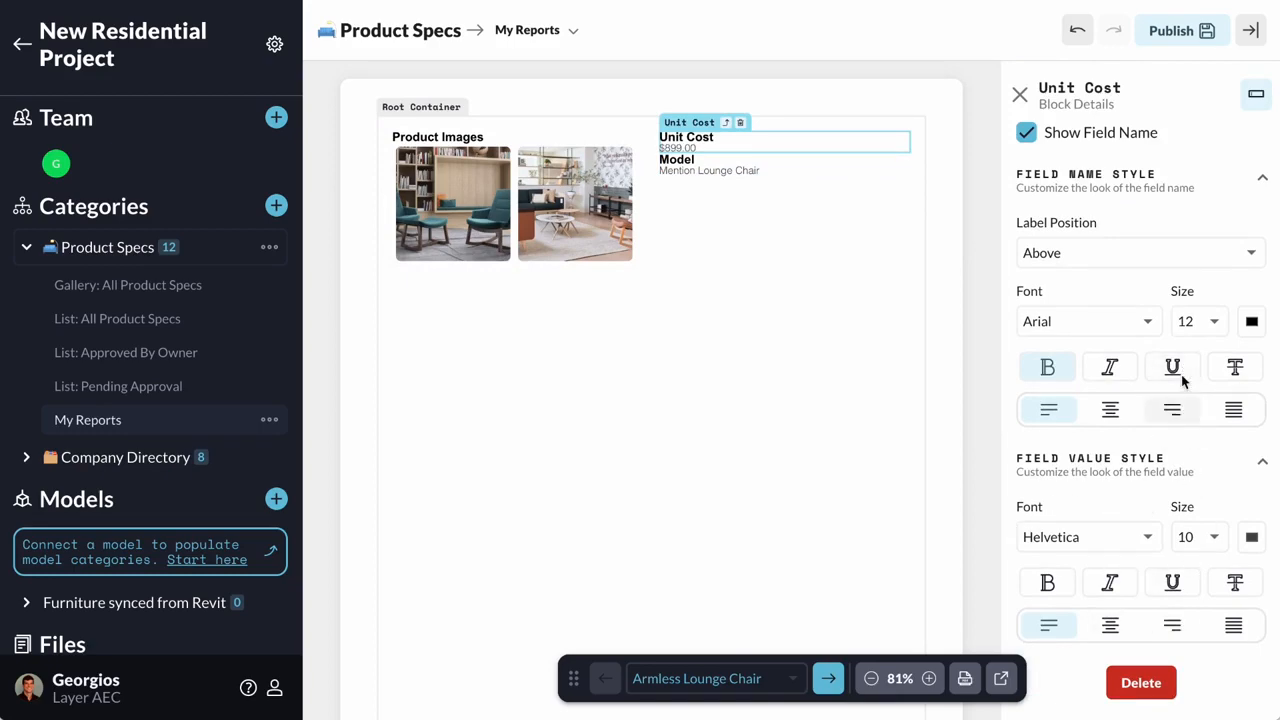
left_click(1183, 35)
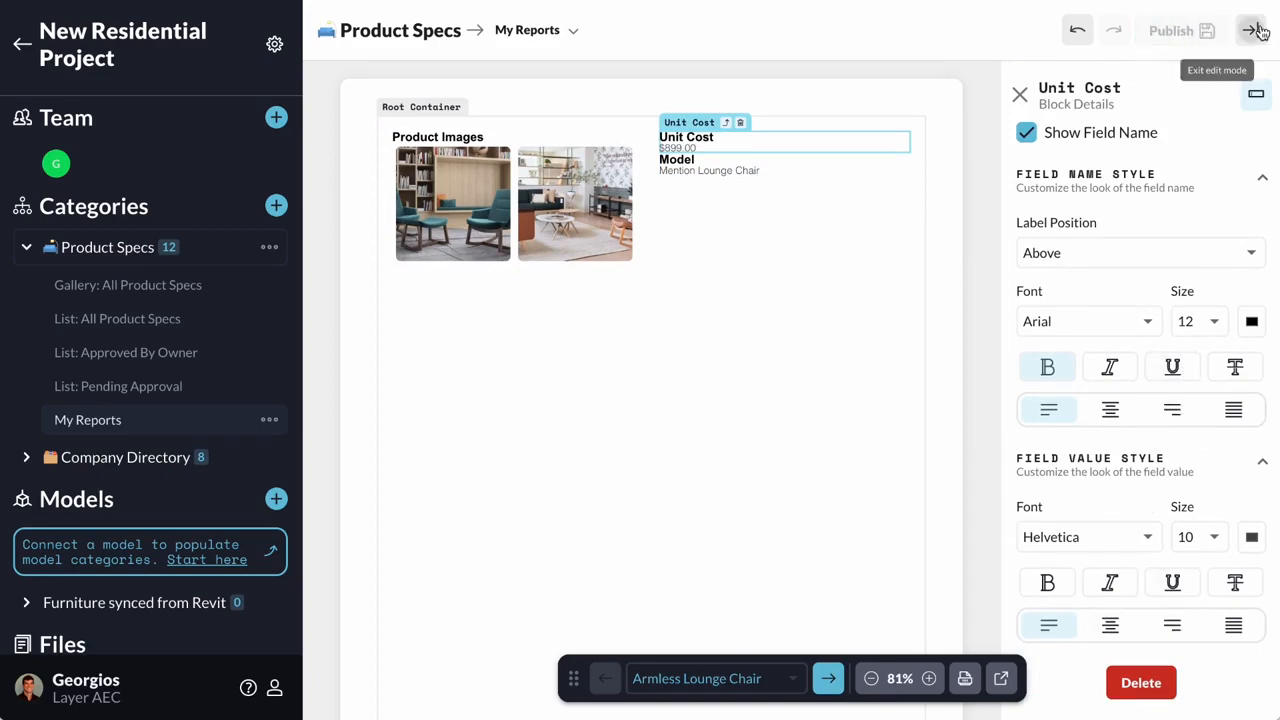
left_click(1250, 30)
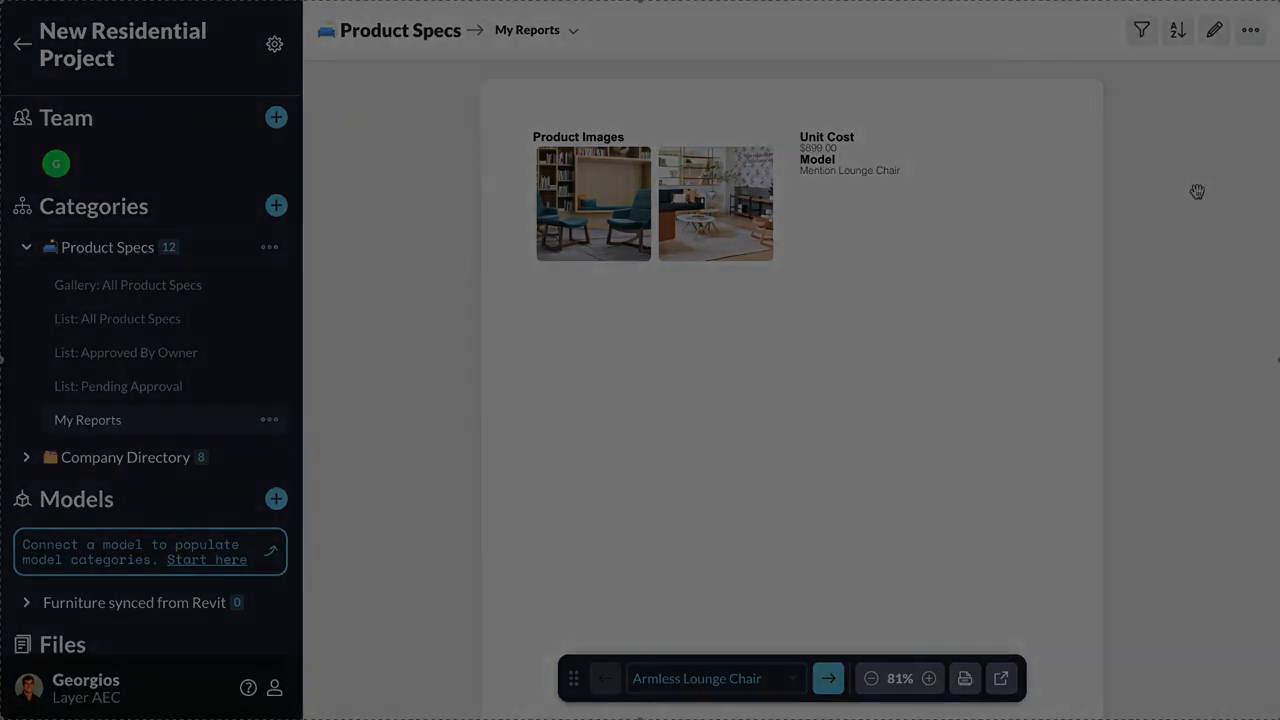